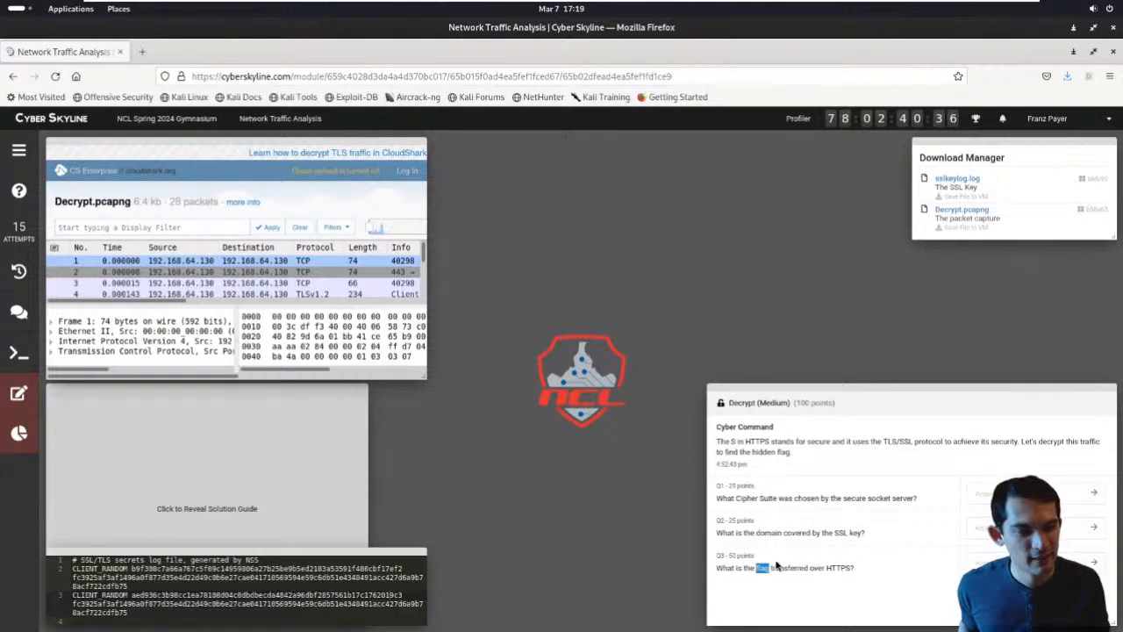
# Step: Read the question about the flag transferred over HTTPS, and switch to the Wireshark window with the Decrypt.pcapng capture
pyautogui.moveTo(747, 567); pyautogui.dragTo(847, 566)
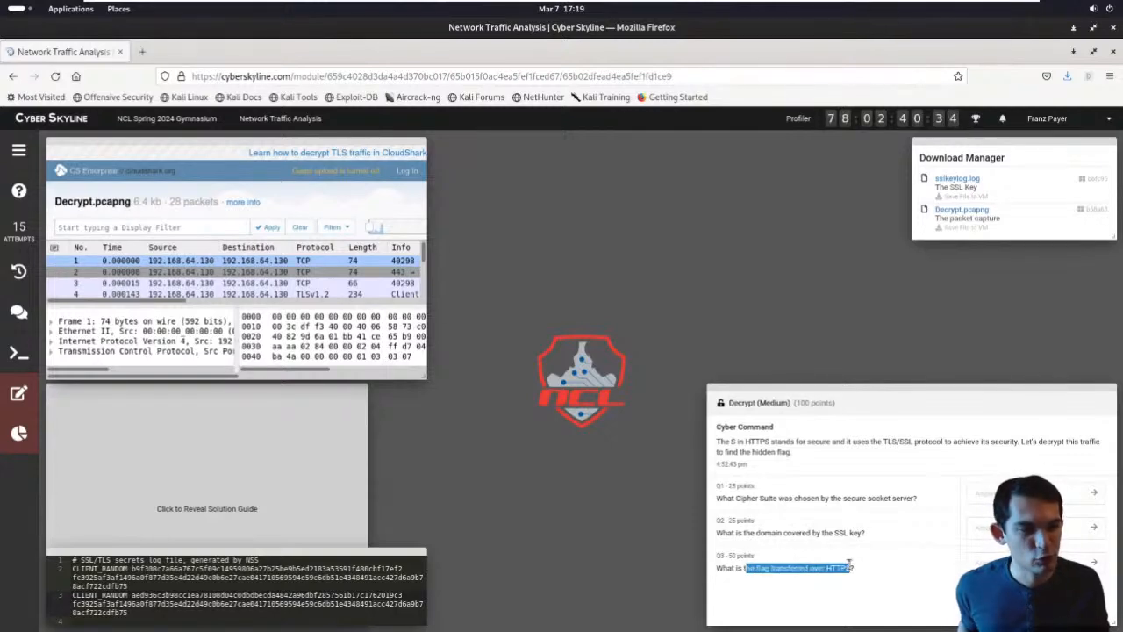
pyautogui.click(819, 552)
pyautogui.moveTo(217, 36); pyautogui.dragTo(534, 195)
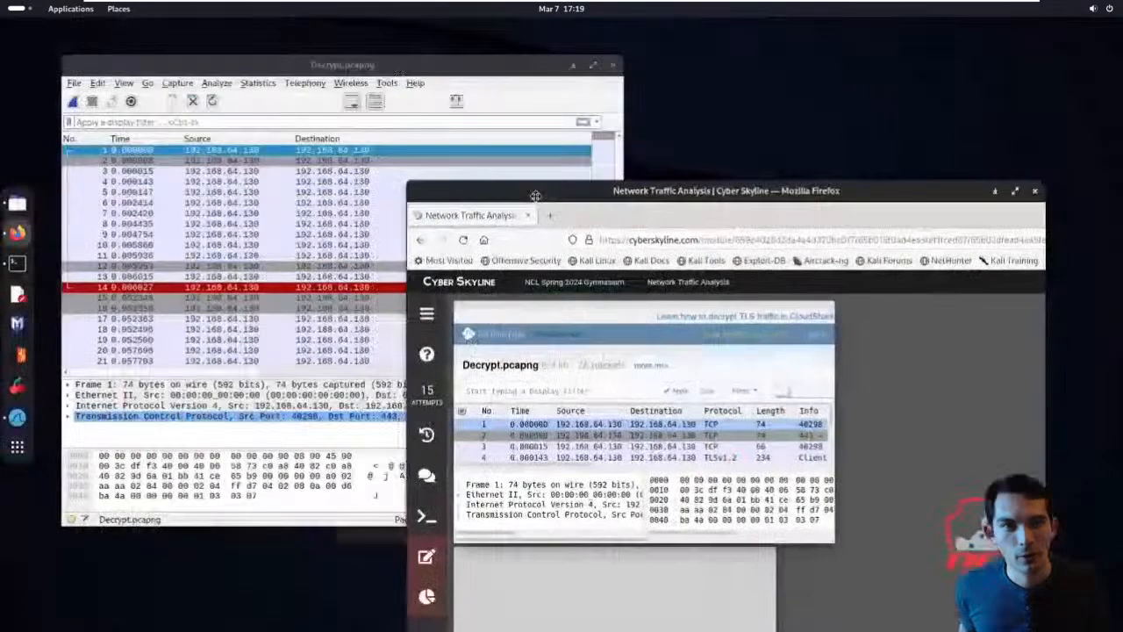
pyautogui.moveTo(321, 68); pyautogui.dragTo(550, 127)
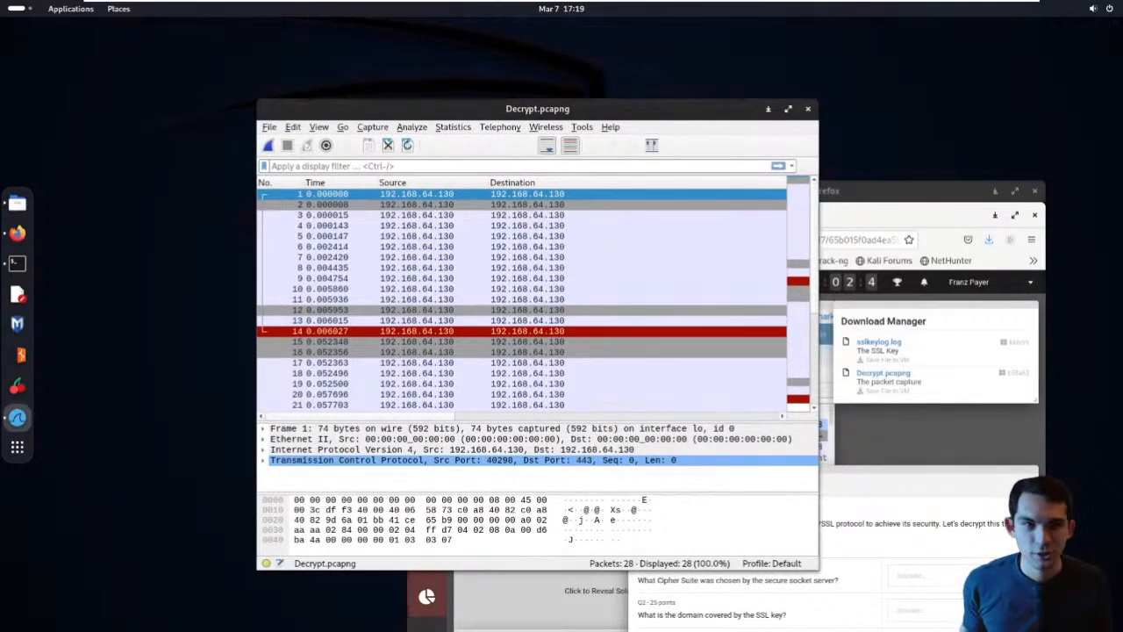
pyautogui.click(272, 128)
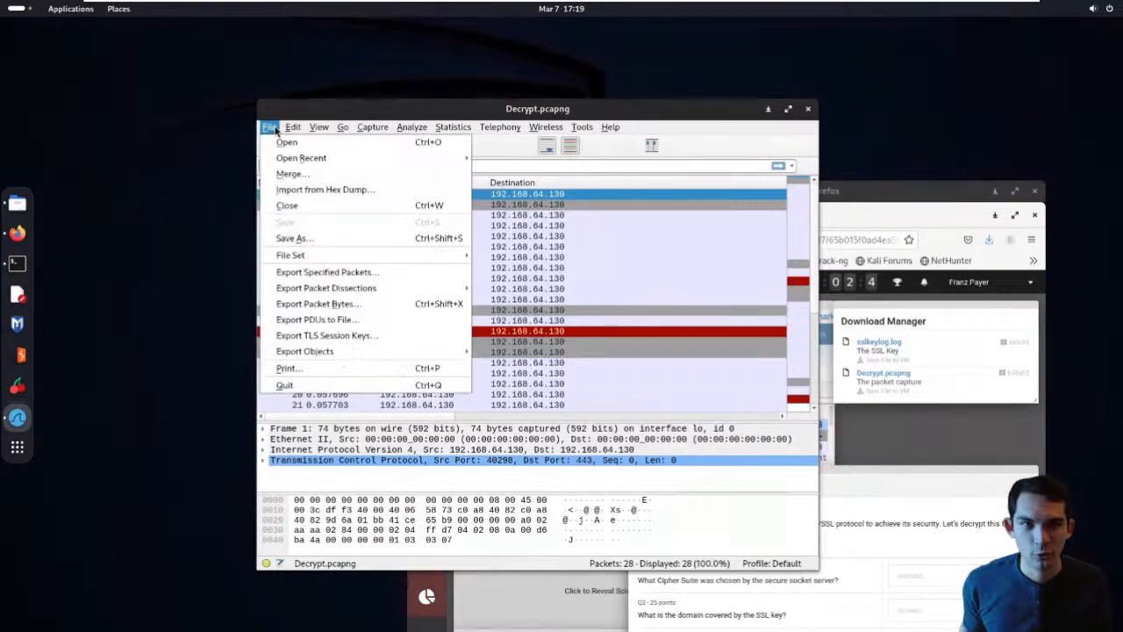
pyautogui.moveTo(290, 129)
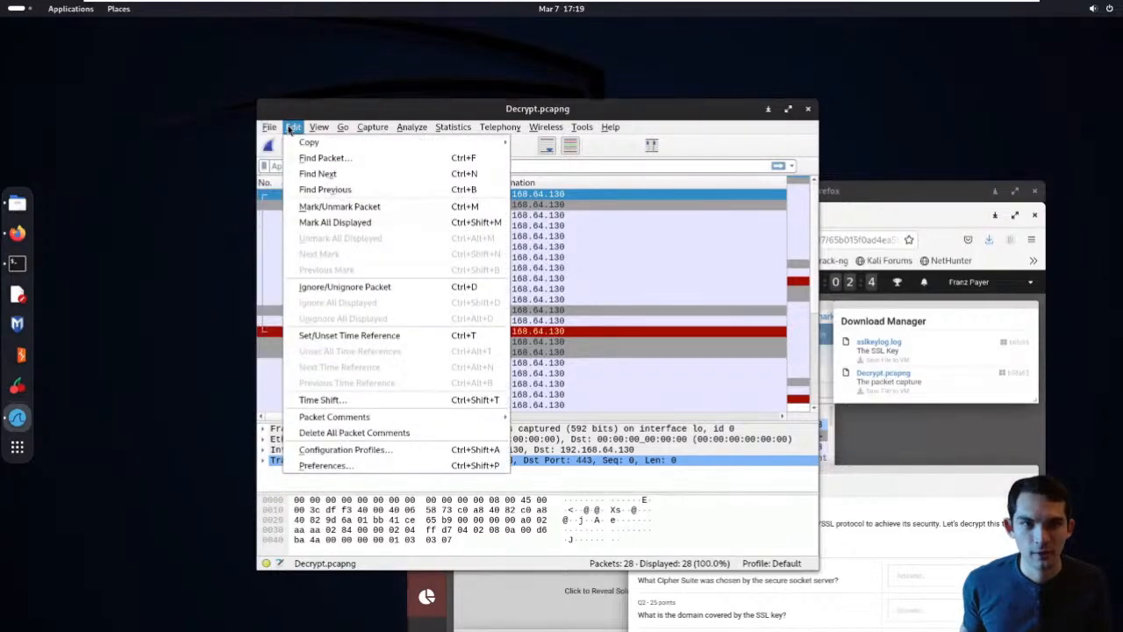
pyautogui.click(413, 470)
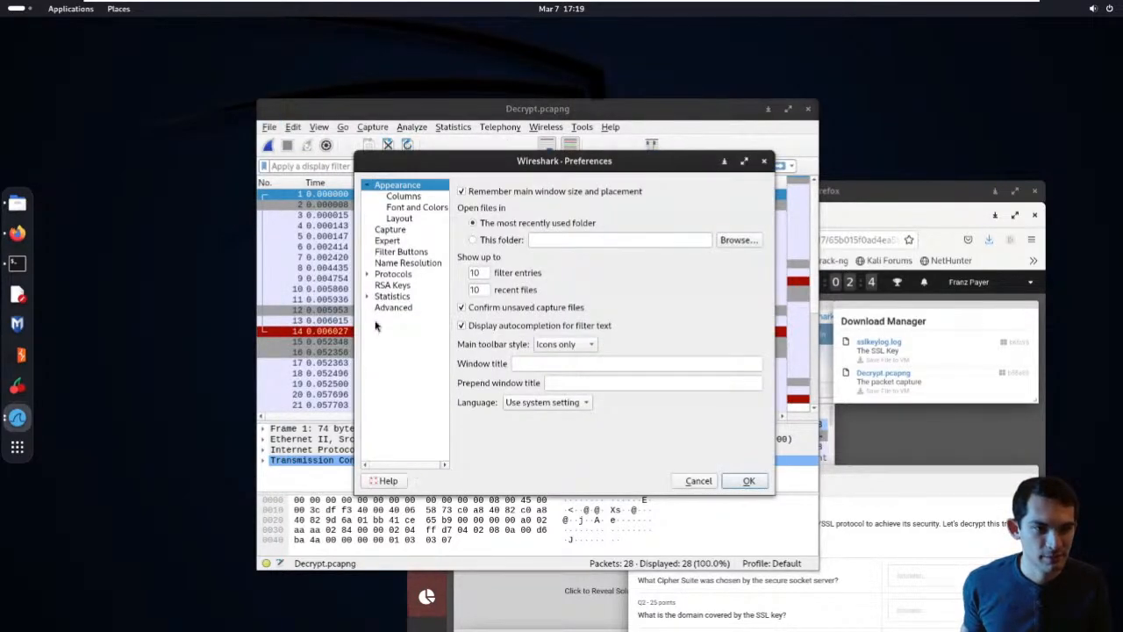
pyautogui.click(368, 275)
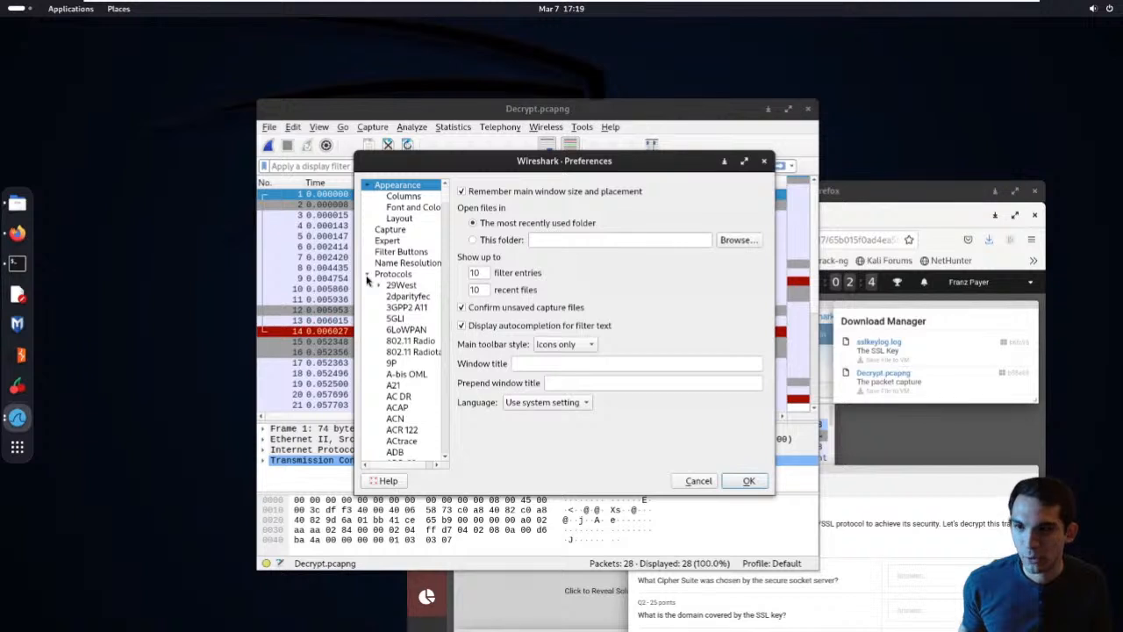
pyautogui.moveTo(449, 204); pyautogui.dragTo(458, 418)
pyautogui.scroll(-3, 435, 413)
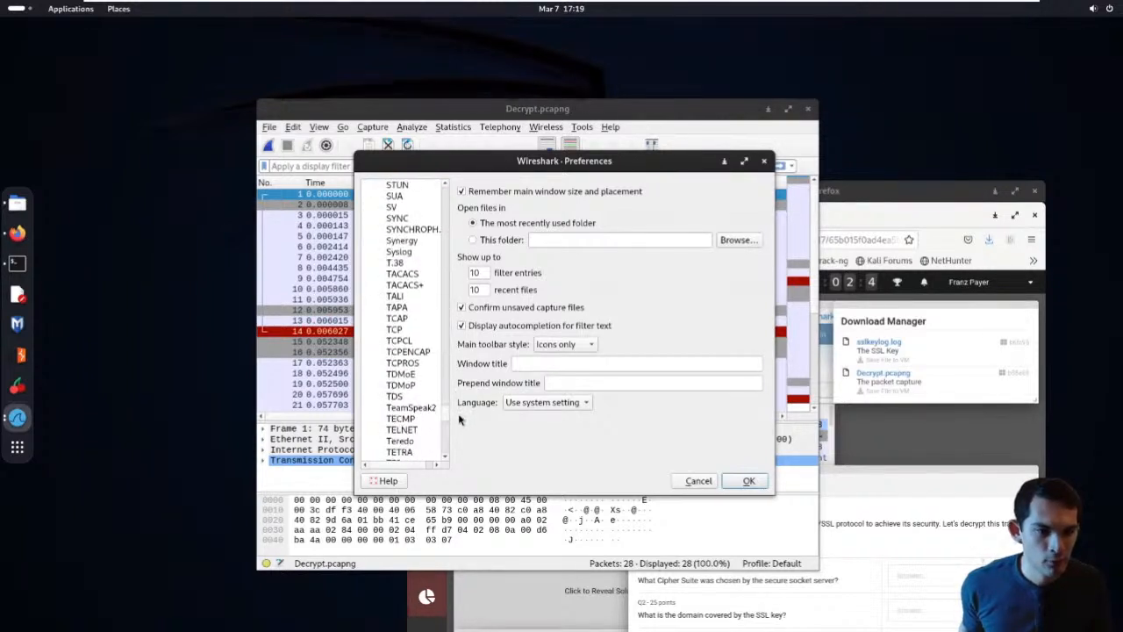
pyautogui.click(417, 420)
pyautogui.scroll(-4, 421, 412)
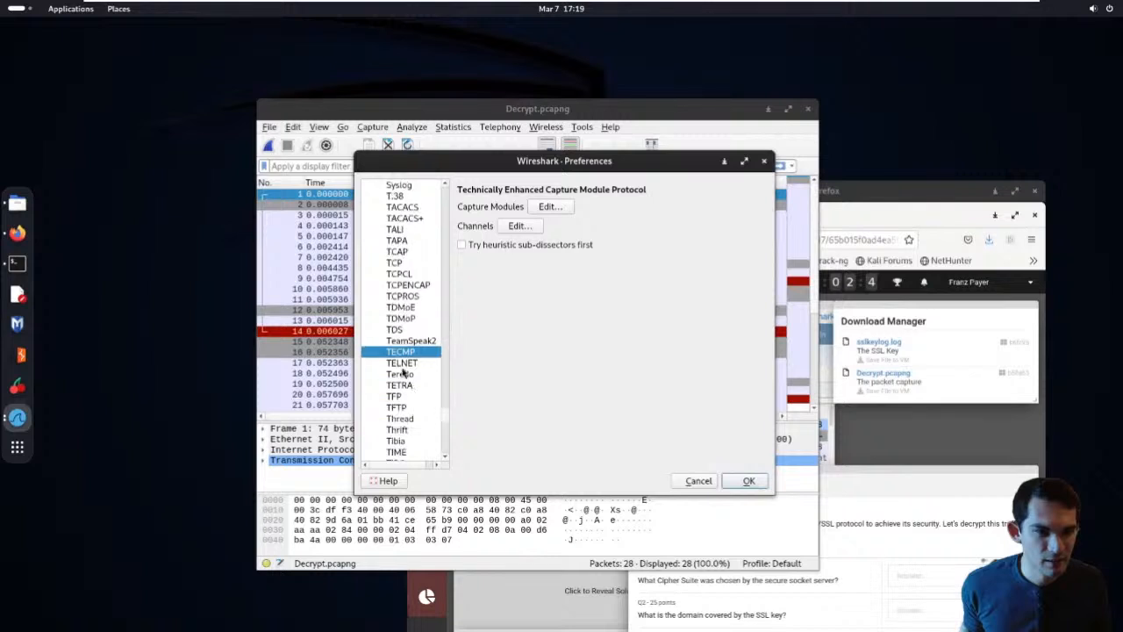
pyautogui.click(402, 428)
pyautogui.click(402, 419)
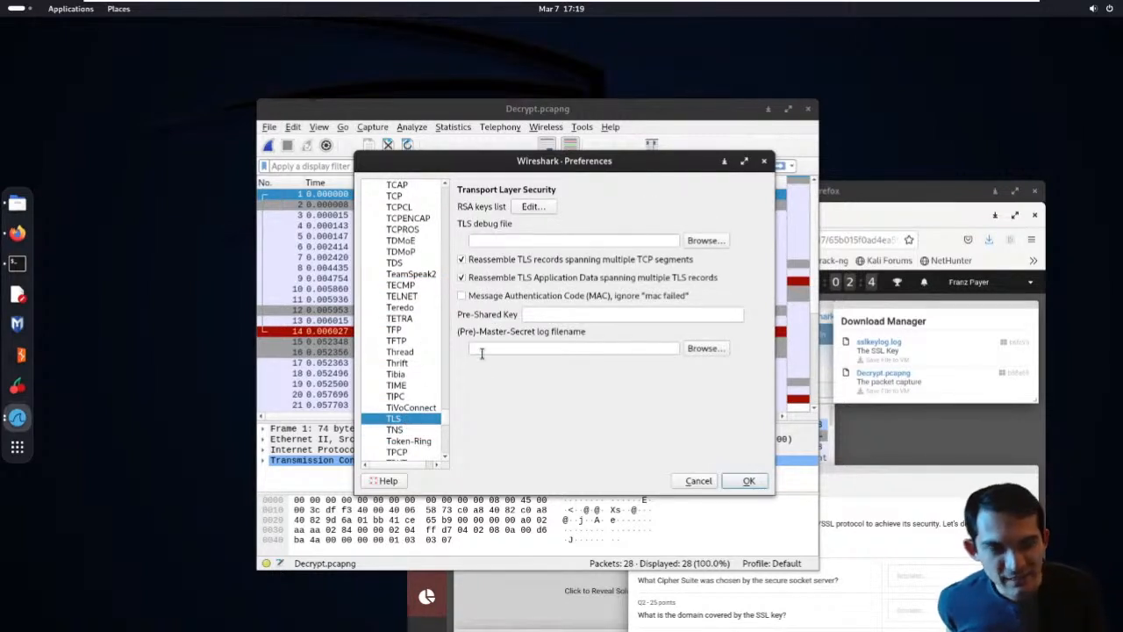
pyautogui.click(535, 347)
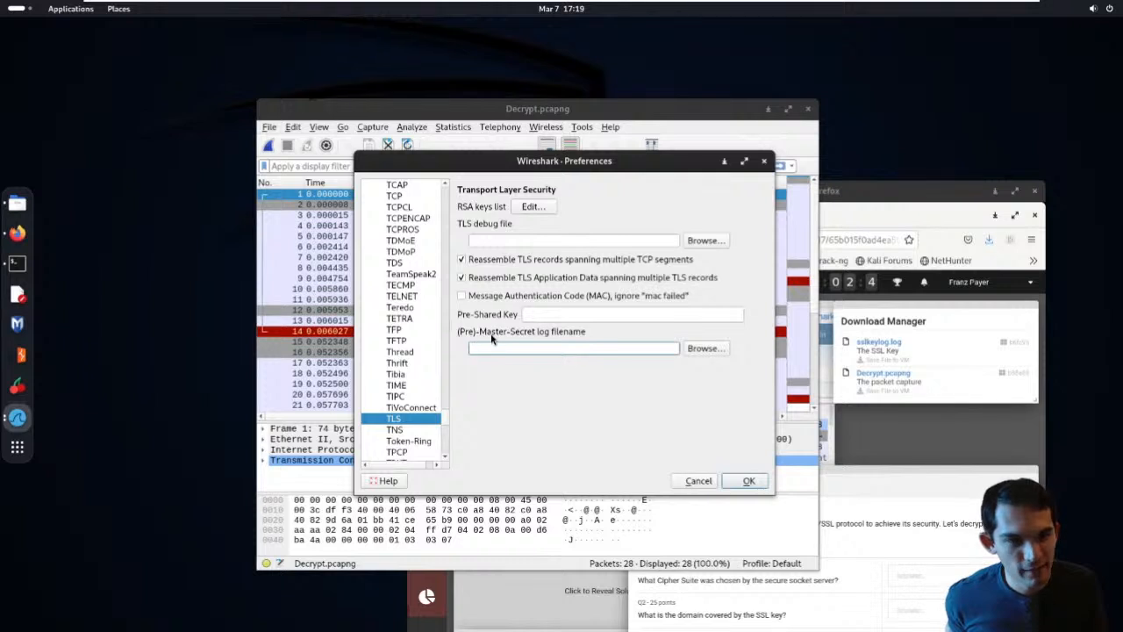
pyautogui.click(702, 349)
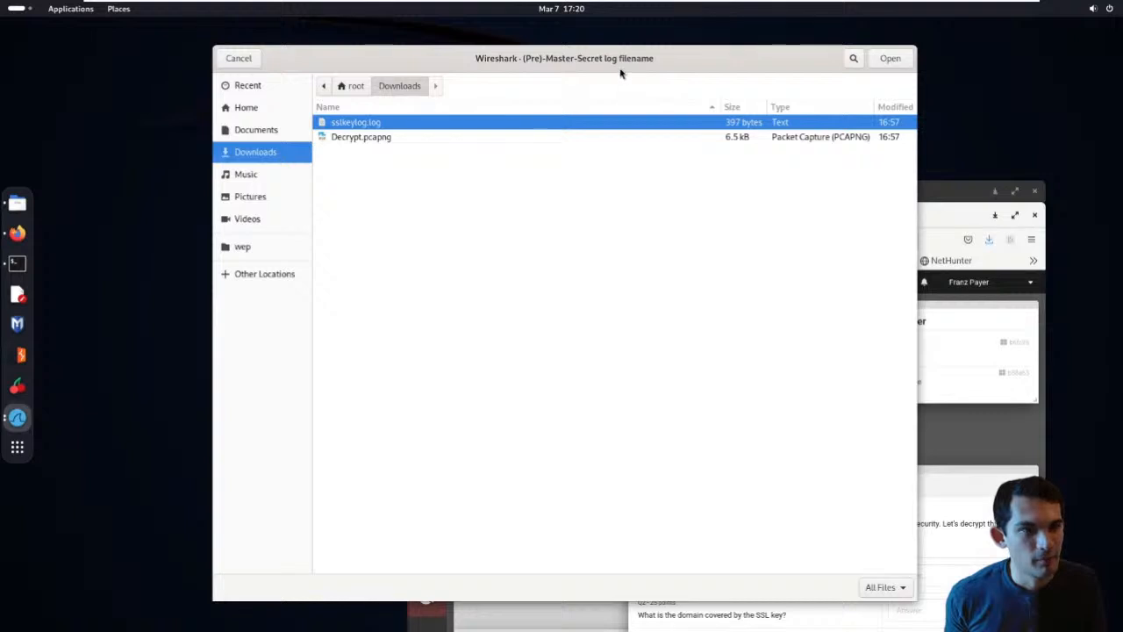
pyautogui.moveTo(622, 69); pyautogui.dragTo(753, 412)
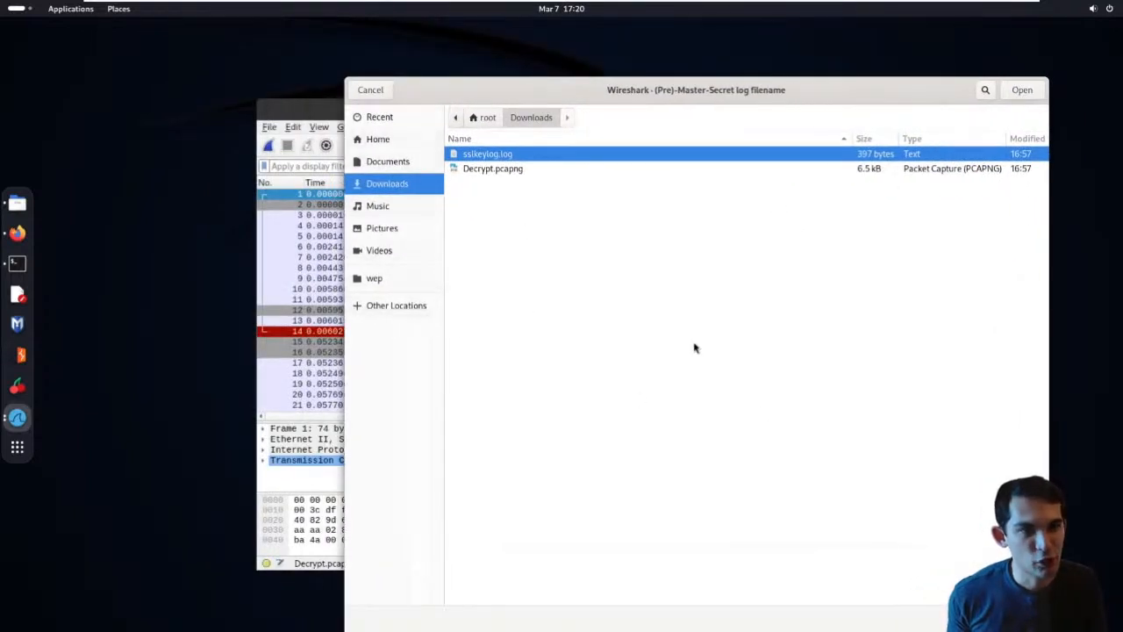
pyautogui.press('Return')
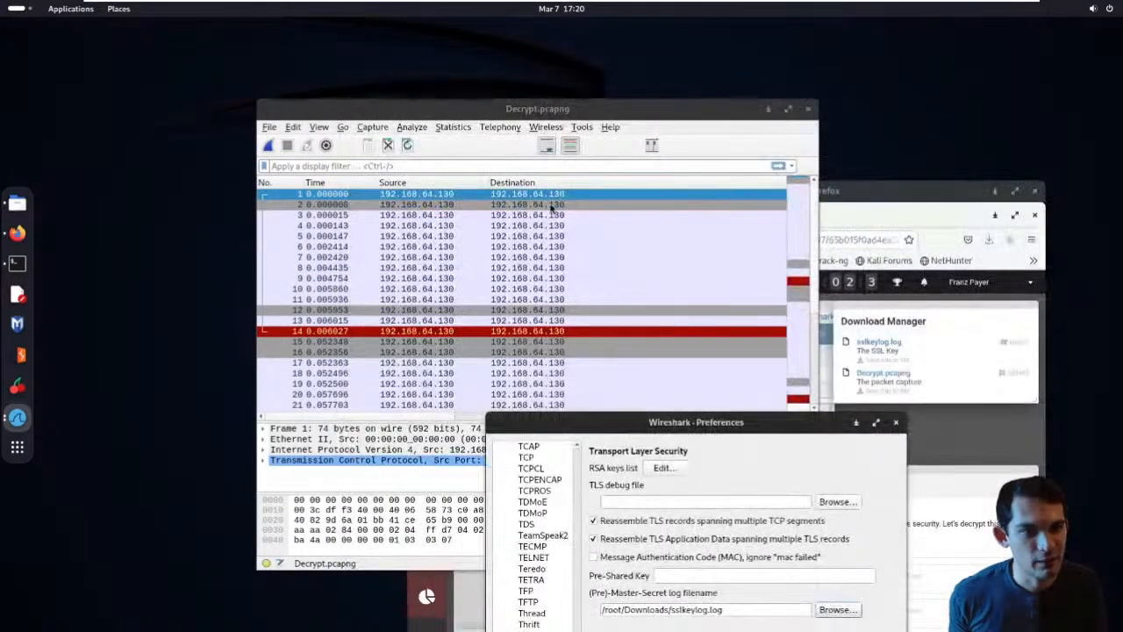
pyautogui.moveTo(615, 423); pyautogui.dragTo(531, 149)
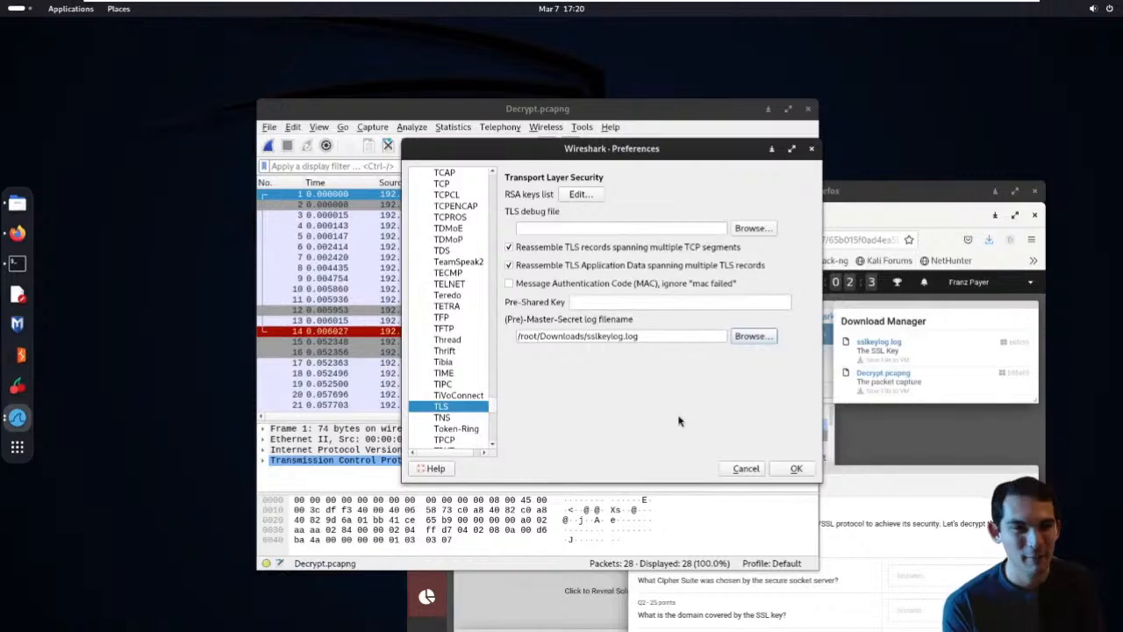
pyautogui.moveTo(587, 148); pyautogui.dragTo(942, 368)
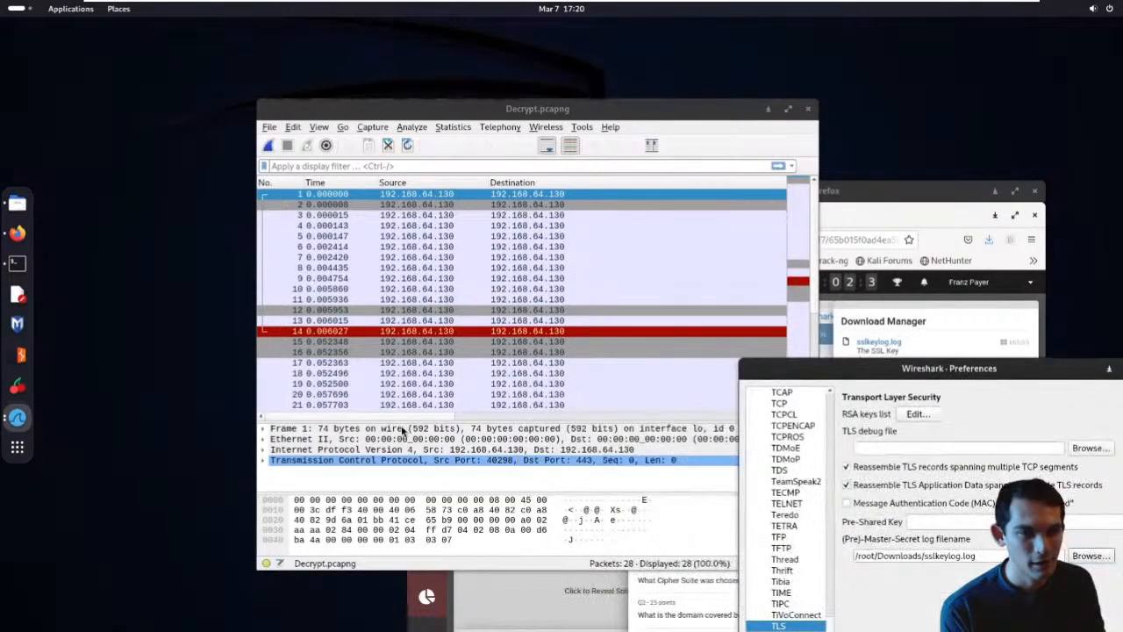
pyautogui.moveTo(795, 379); pyautogui.dragTo(336, 306)
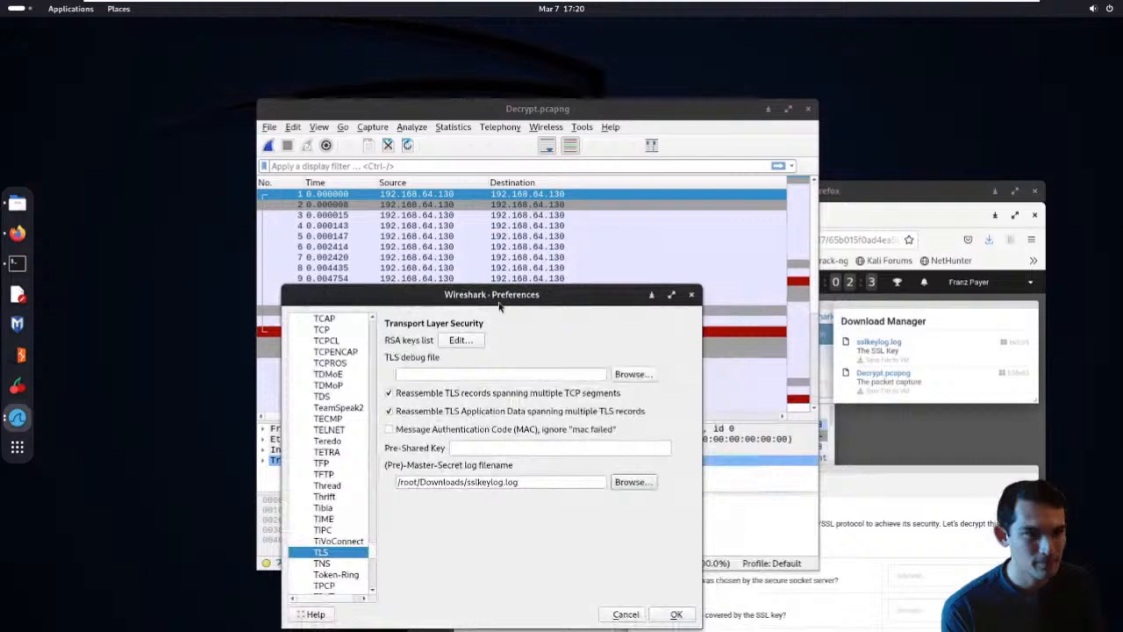
pyautogui.click(625, 615)
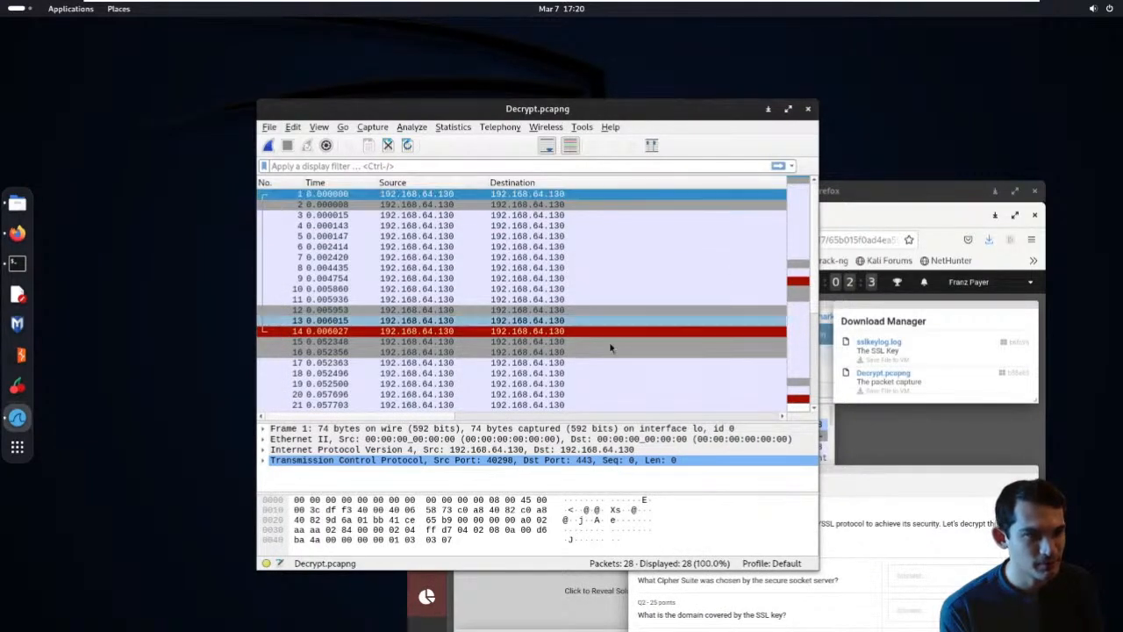
# Step: Maximize the Decrypt.pcapng window and filter the packet list for http traffic
pyautogui.hscroll(3, 455, 415)
pyautogui.hscroll(-3, 455, 415)
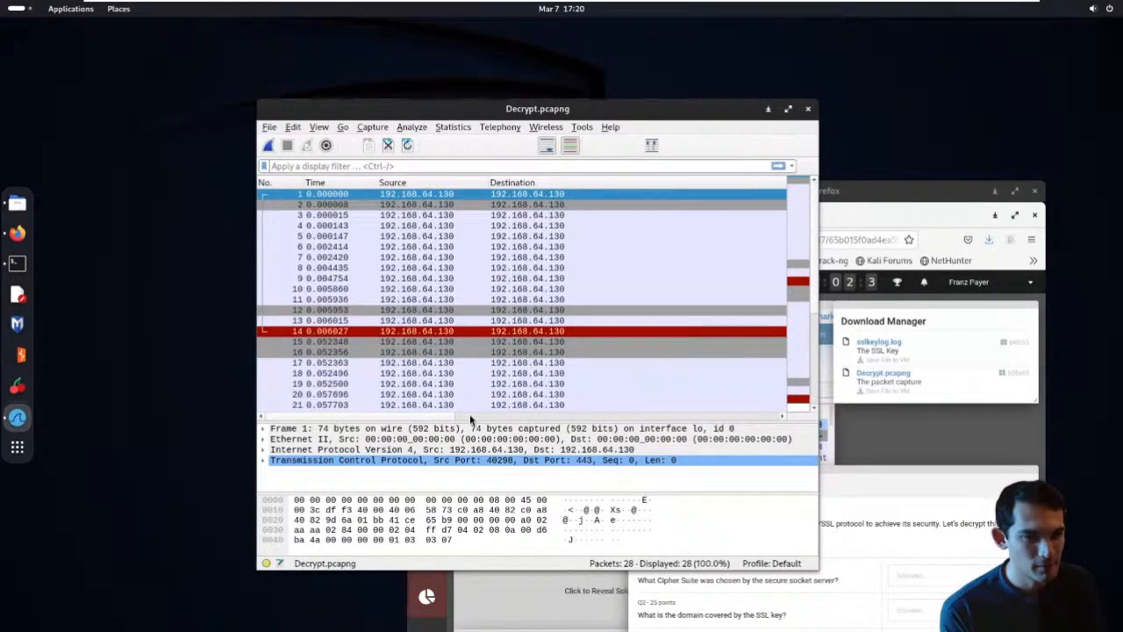
pyautogui.doubleClick(667, 111)
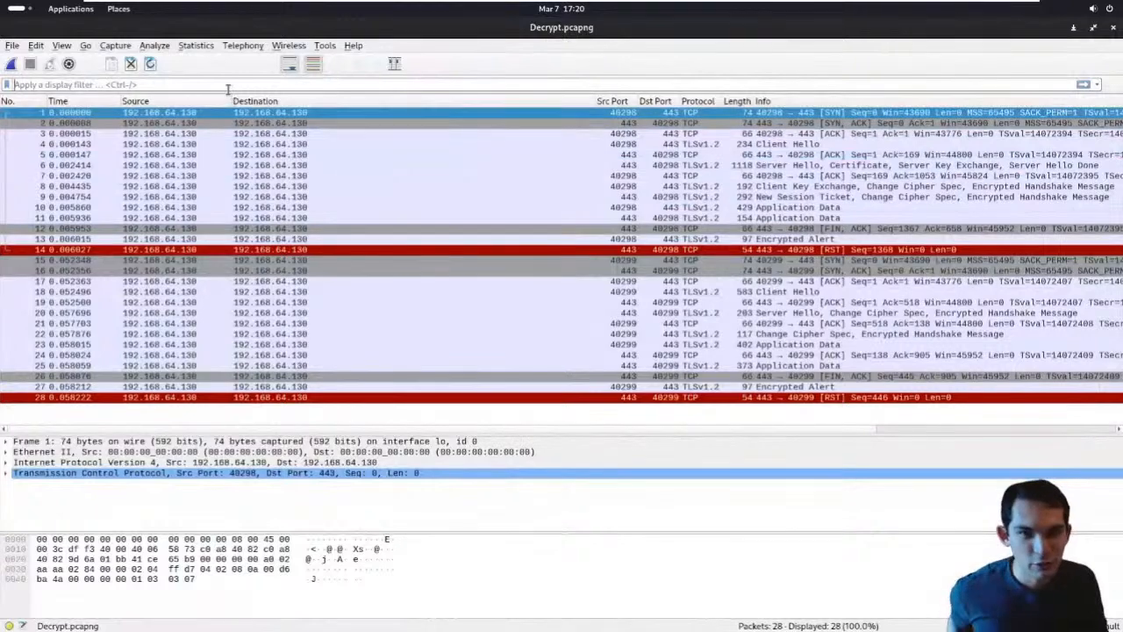
pyautogui.write('http')
pyautogui.press('Return')
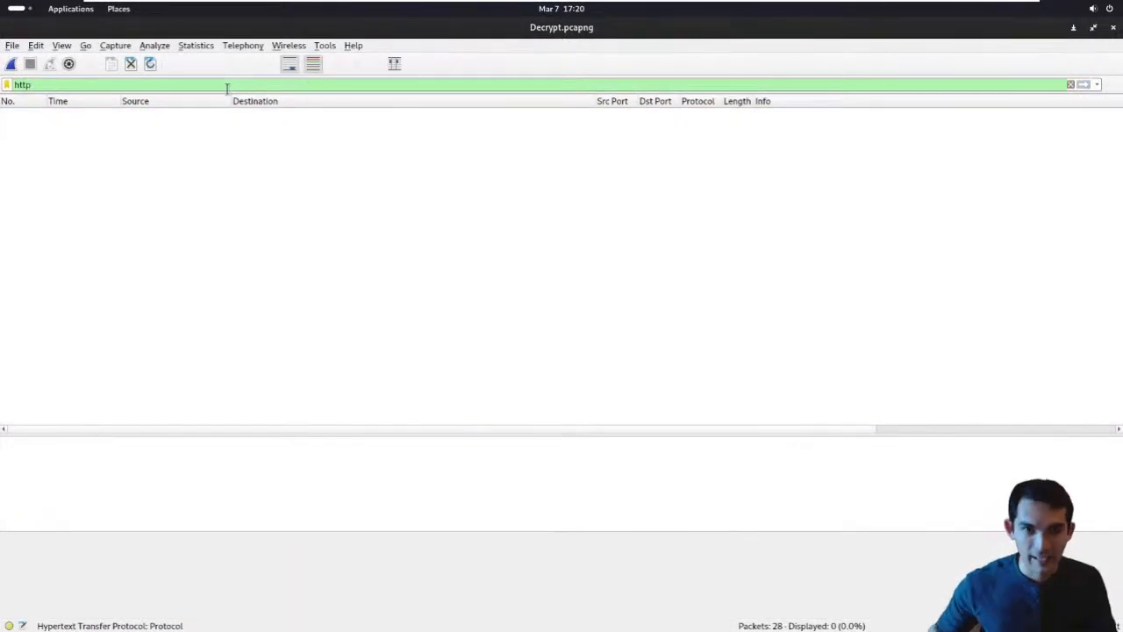
# Step: Clear the http display filter to list all packets again
pyautogui.press('BackSpace')
pyautogui.press('BackSpace')
pyautogui.press('BackSpace')
pyautogui.press('BackSpace')
pyautogui.press('Return')
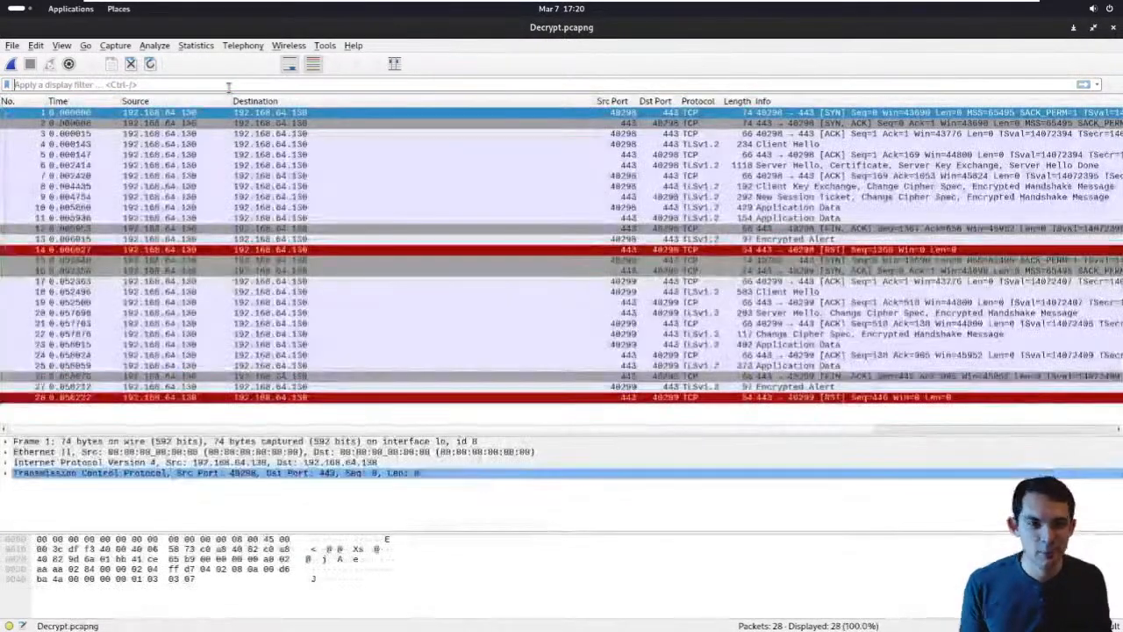
# Step: In the TLS protocol preferences, set the (Pre)-Master-Secret log filename to /root/Downloads/sslkeylog.log and apply it
pyautogui.click(35, 46)
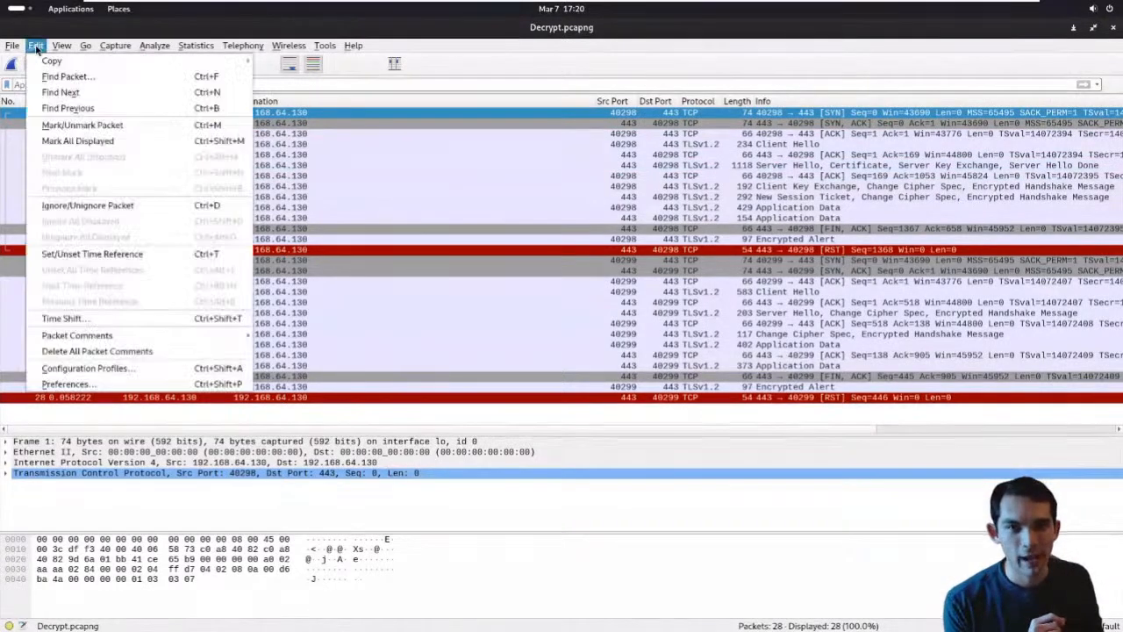
pyautogui.click(114, 387)
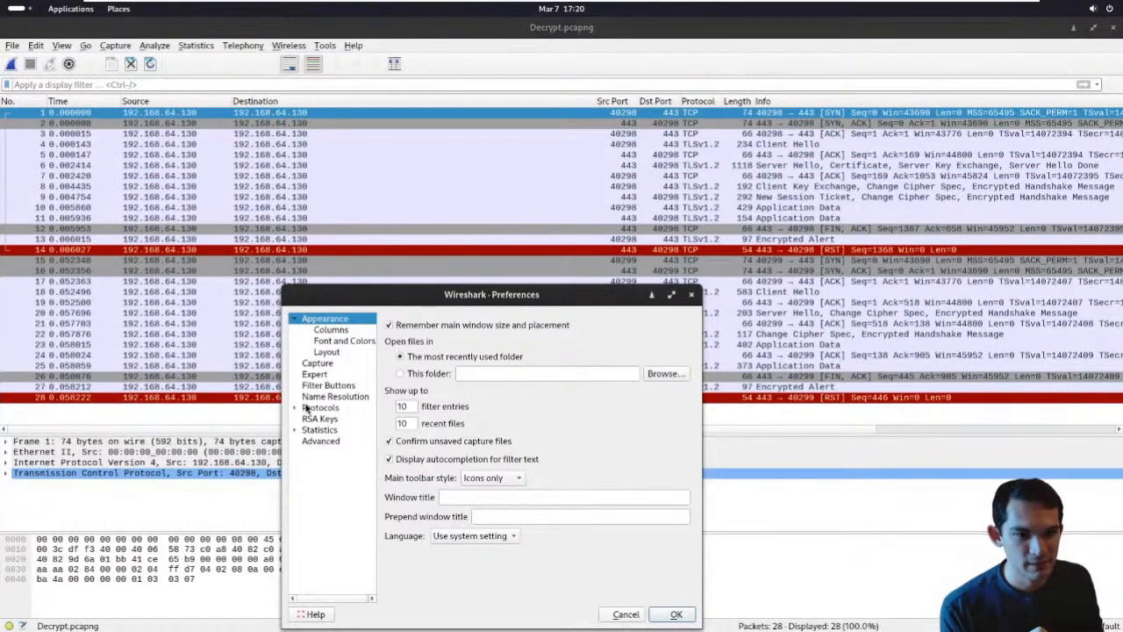
pyautogui.moveTo(373, 331); pyautogui.dragTo(375, 567)
pyautogui.scroll(6, 342, 448)
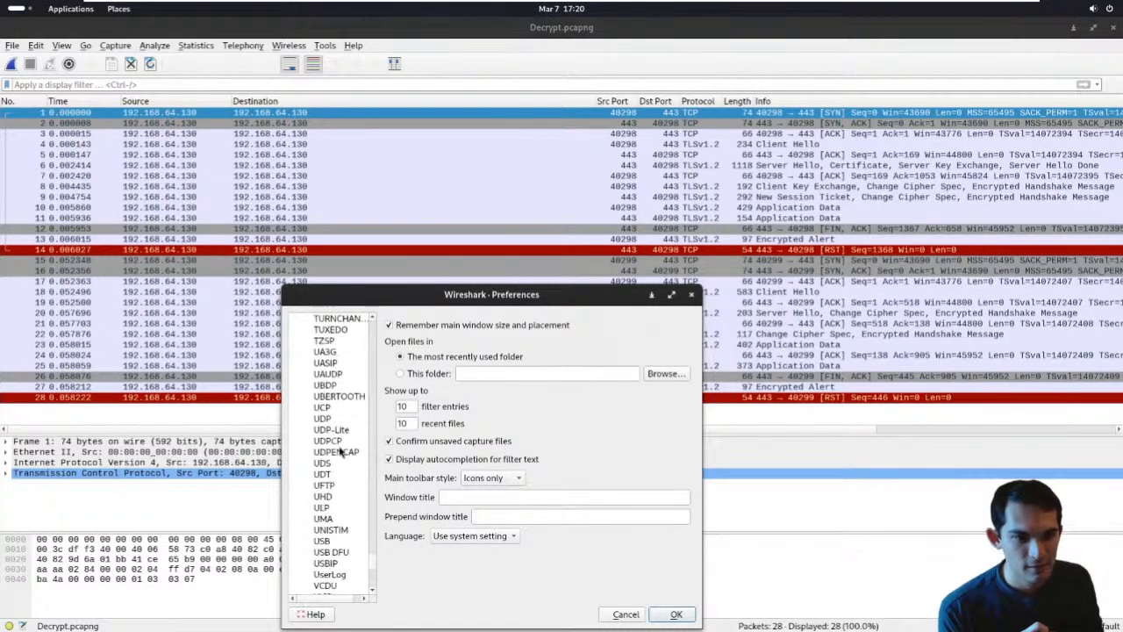
pyautogui.click(326, 355)
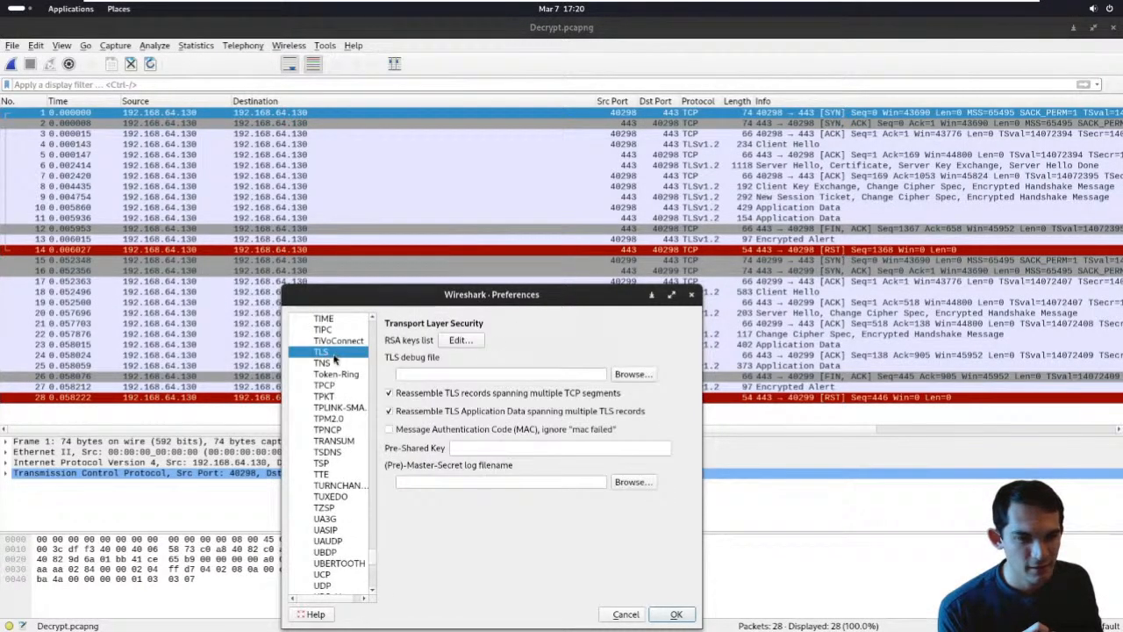
pyautogui.click(634, 483)
pyautogui.doubleClick(358, 162)
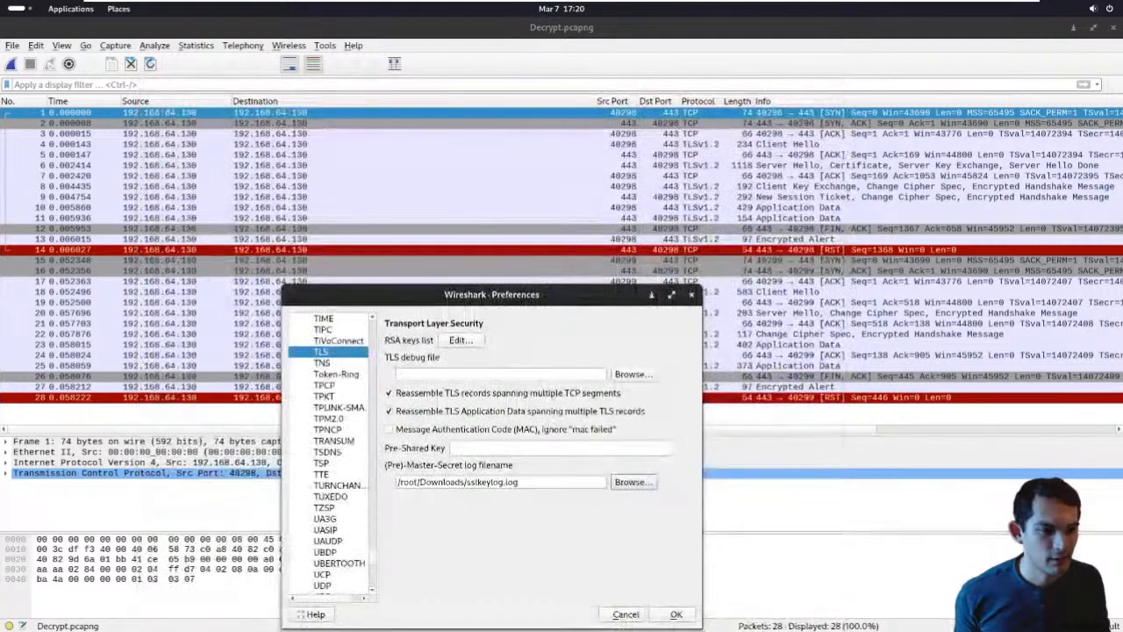
pyautogui.click(662, 623)
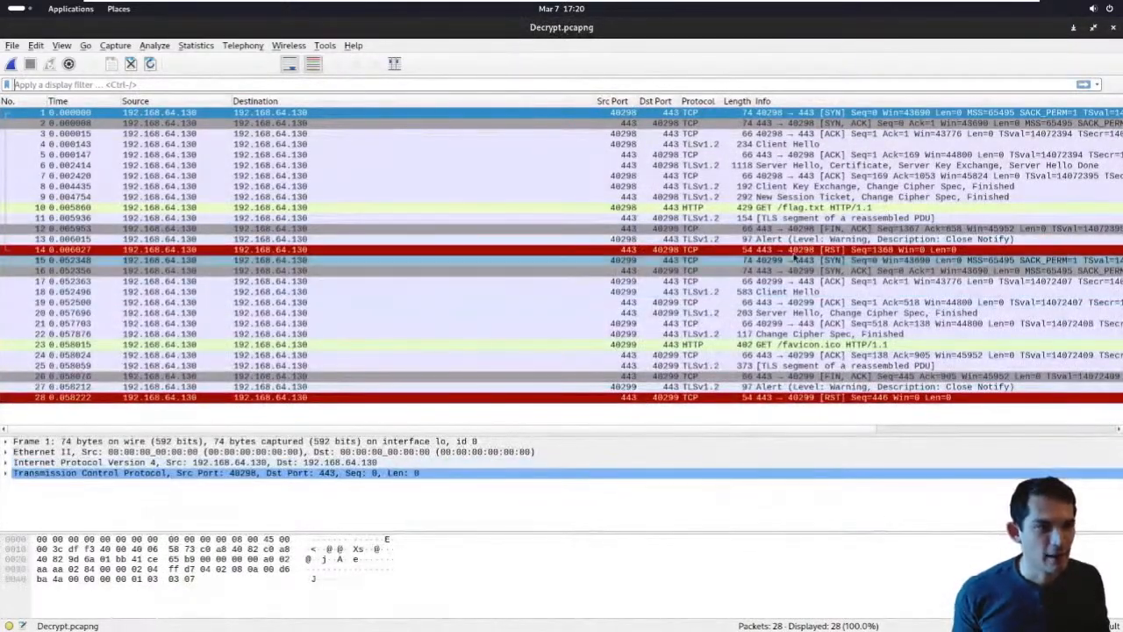
# Step: Examine the decrypted GET /flag.txt and GET /favicon.ico requests in the full packet list
pyautogui.click(770, 211)
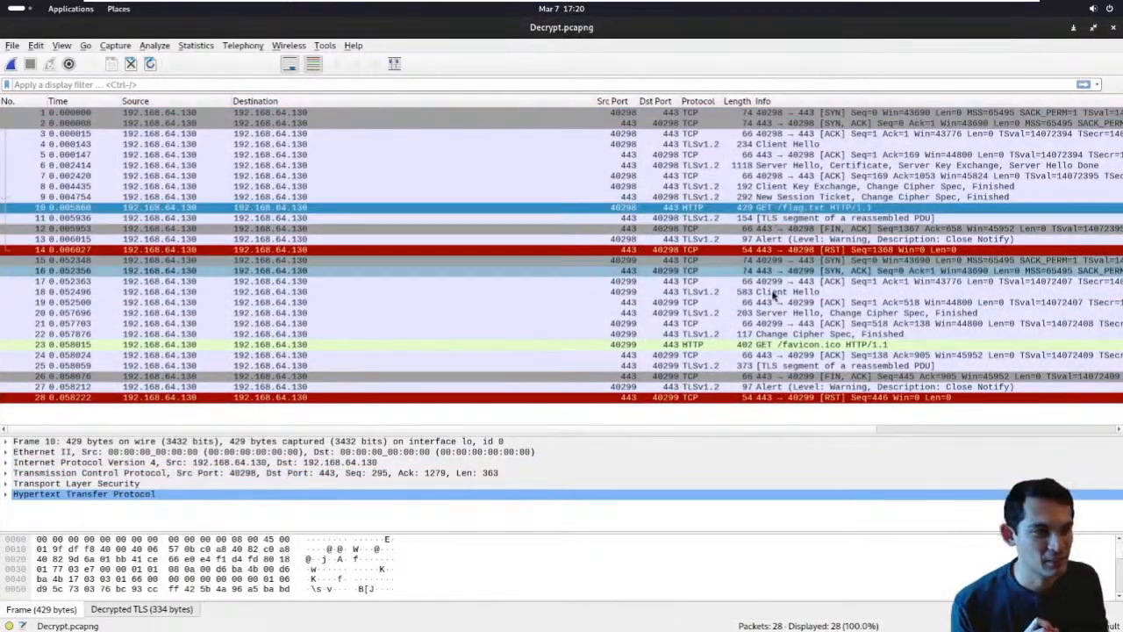
pyautogui.click(784, 345)
pyautogui.click(614, 211)
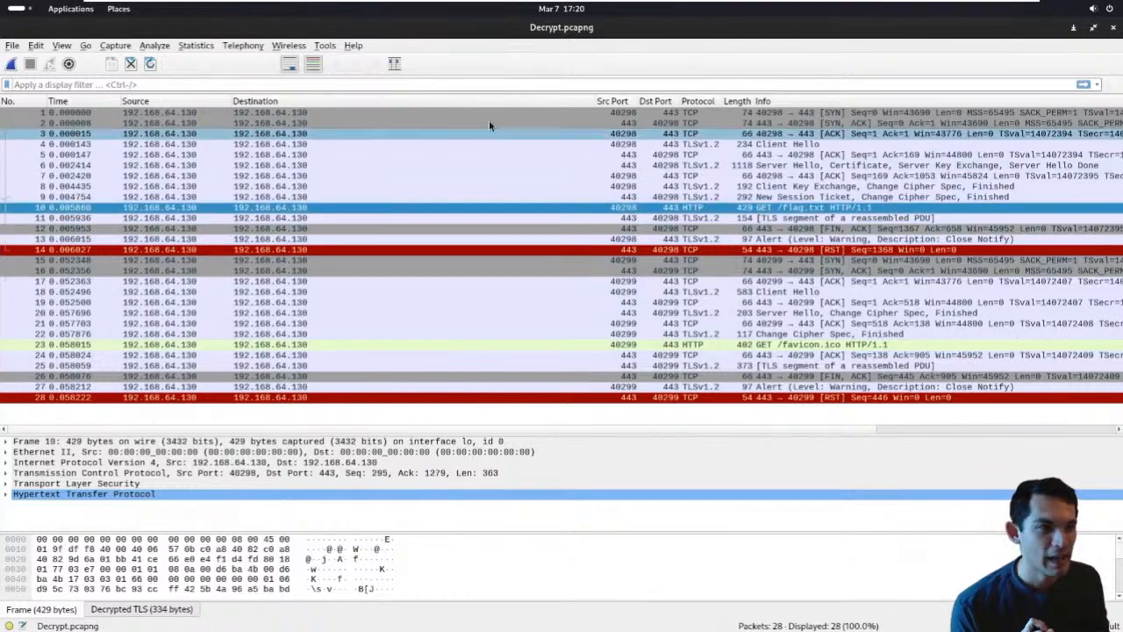
# Step: Filter the packet list for http and select the GET /flag.txt request
pyautogui.click(460, 87)
pyautogui.write('http')
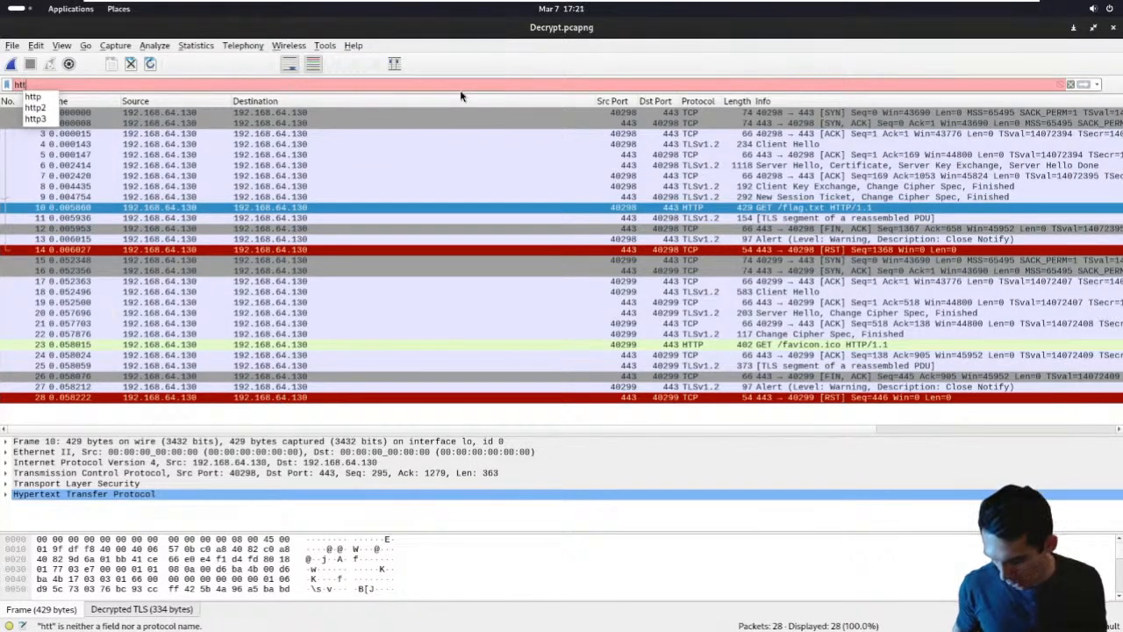
pyautogui.press('Return')
pyautogui.click(503, 124)
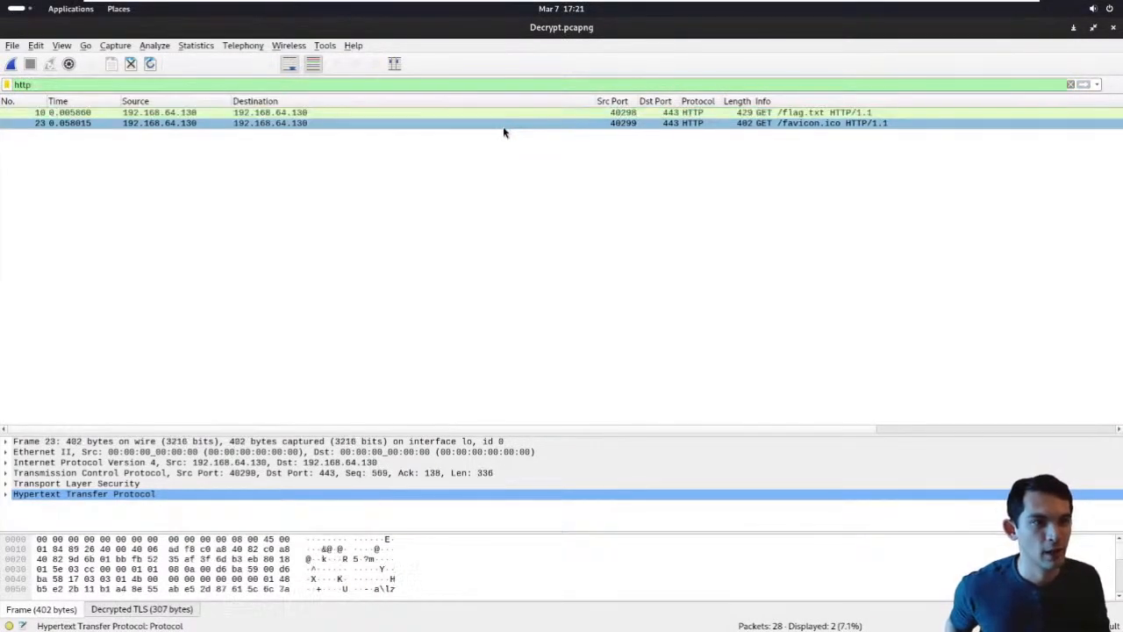
pyautogui.click(487, 113)
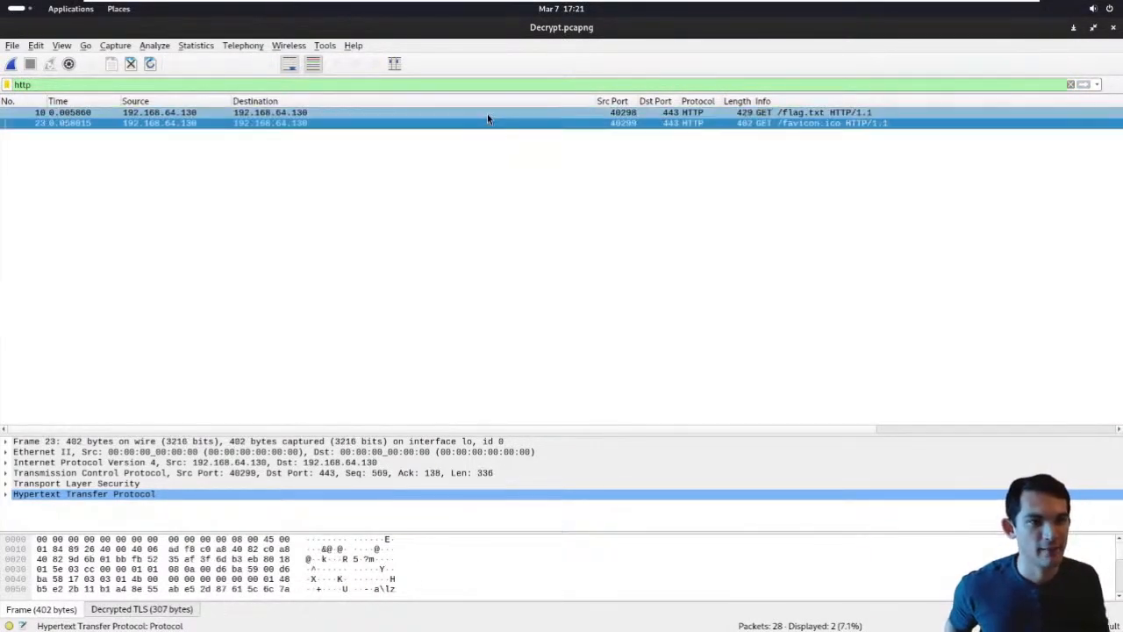
# Step: Remove the http display filter and restore the capture window to a smaller size so the challenge questions show beside it
pyautogui.doubleClick(81, 85)
pyautogui.press('BackSpace')
pyautogui.press('Return')
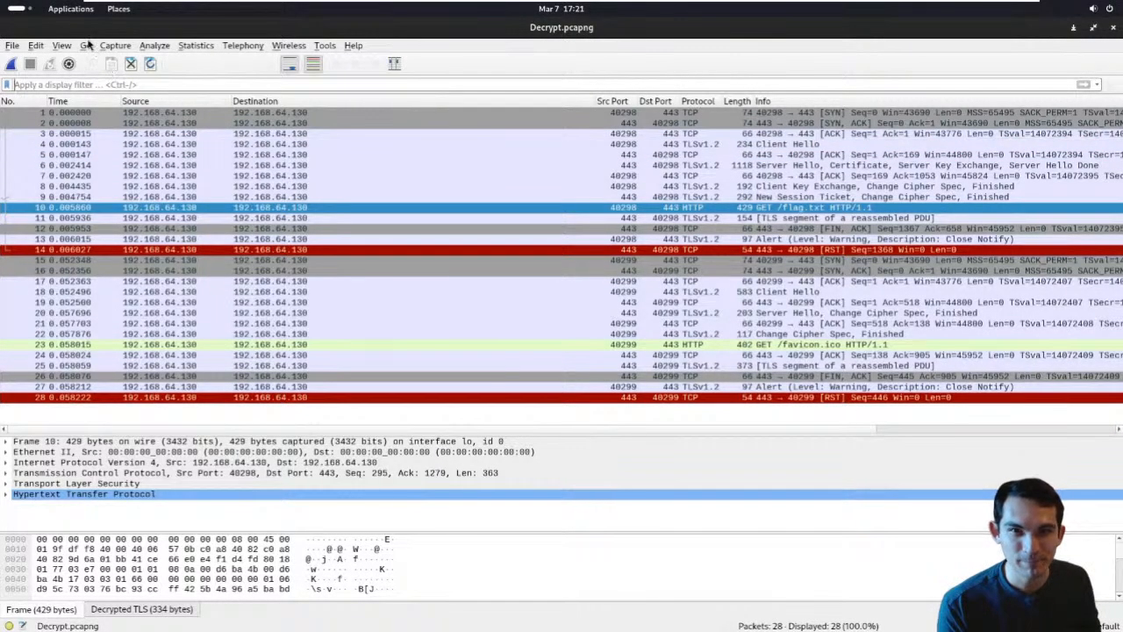
pyautogui.moveTo(99, 29); pyautogui.dragTo(123, 109)
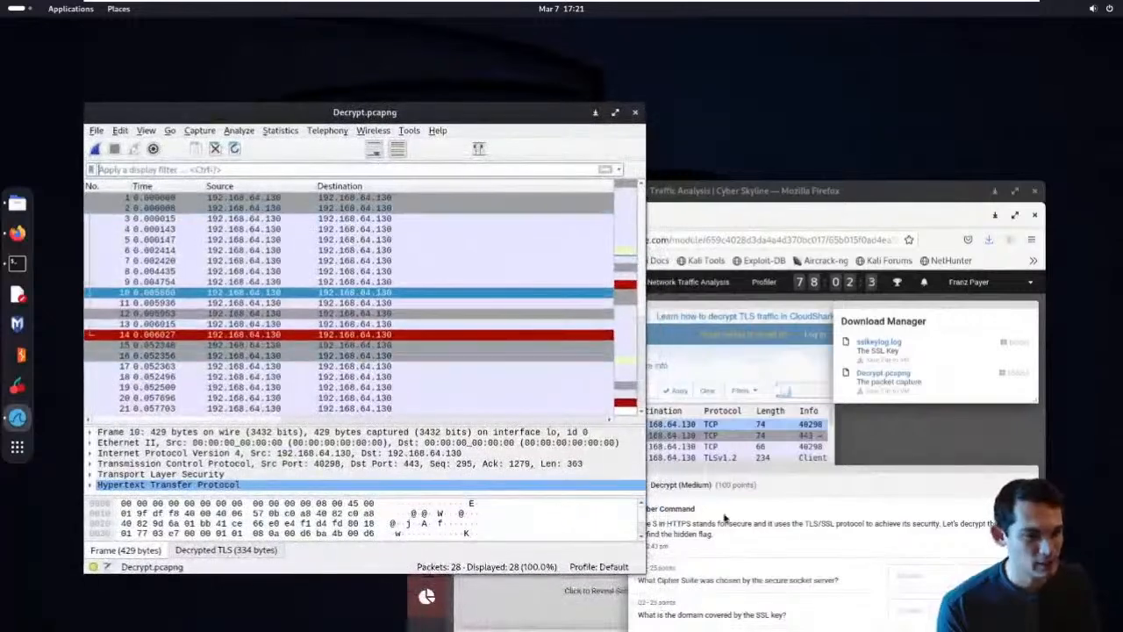
# Step: Bring the challenge page forward and read question Q1 about the cipher suite chosen by the secure socket server
pyautogui.click(725, 520)
pyautogui.moveTo(693, 199); pyautogui.dragTo(698, 139)
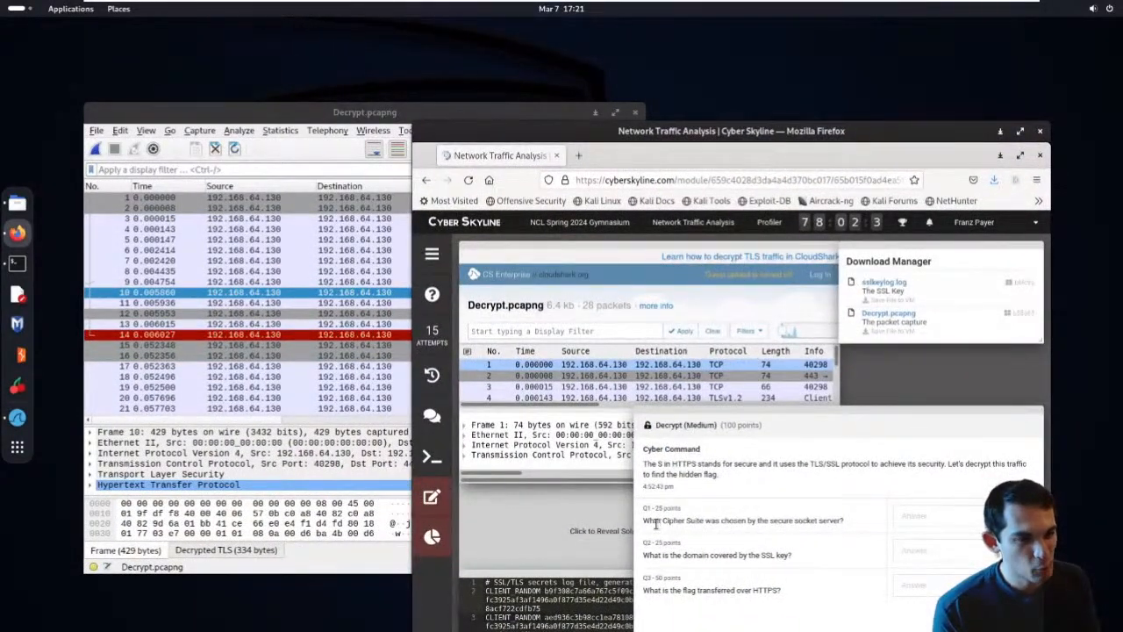
pyautogui.moveTo(655, 524); pyautogui.dragTo(769, 520)
pyautogui.click(830, 523)
pyautogui.click(769, 521)
pyautogui.moveTo(843, 524); pyautogui.dragTo(788, 523)
pyautogui.click(788, 524)
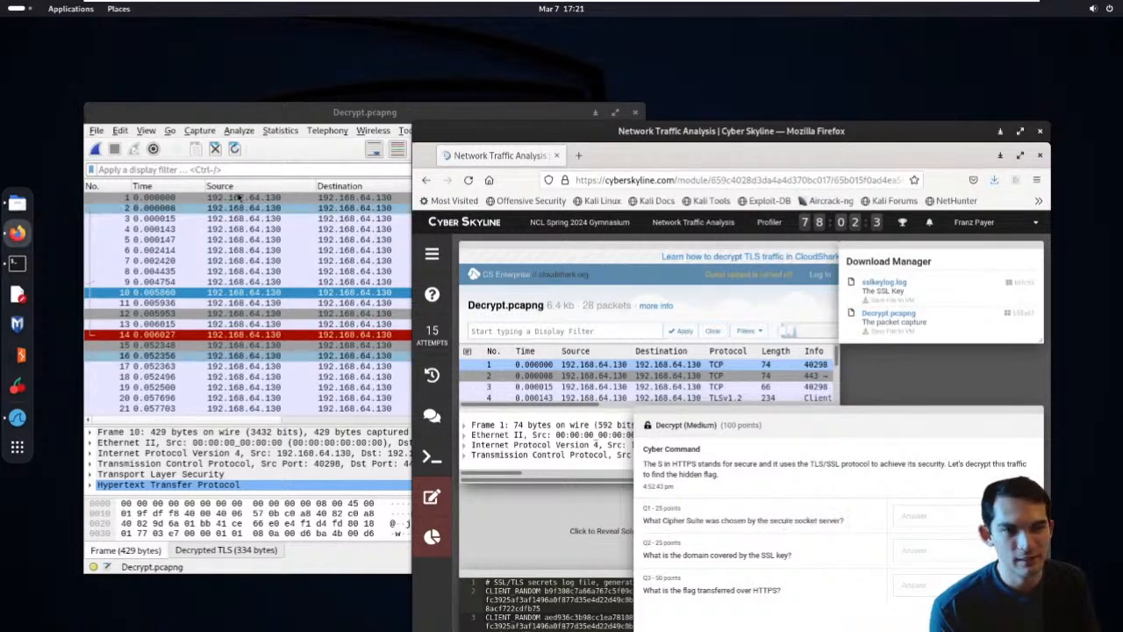
# Step: Maximize the Decrypt.pcapng capture window and compare the Client Hello with the Server Hello, leaving Server Hello packet 6 selected
pyautogui.doubleClick(242, 113)
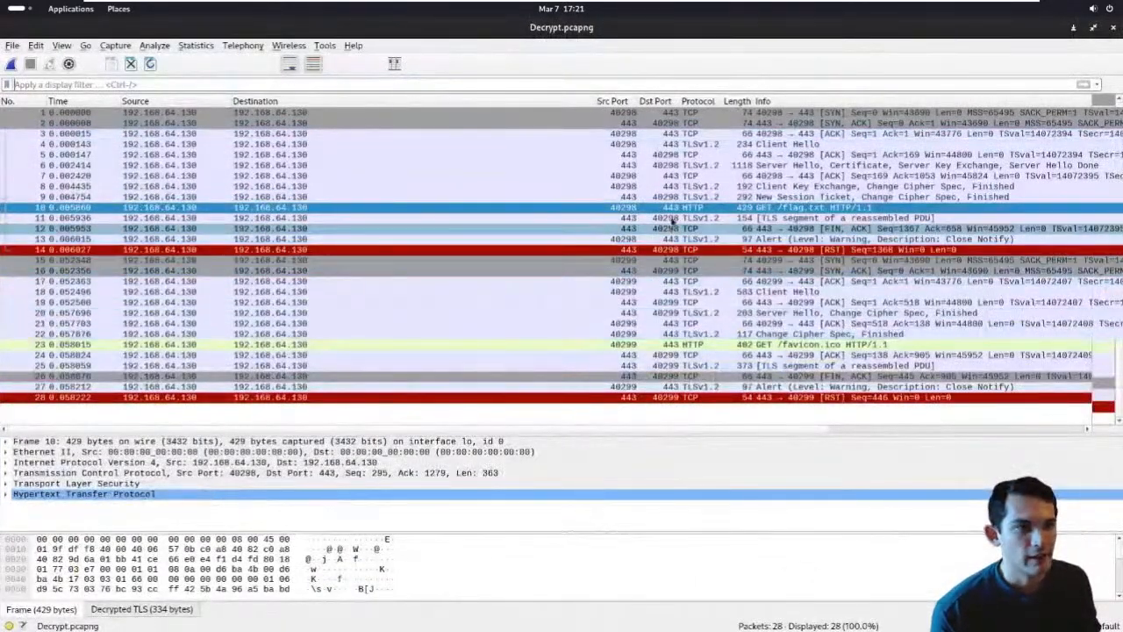
pyautogui.click(716, 144)
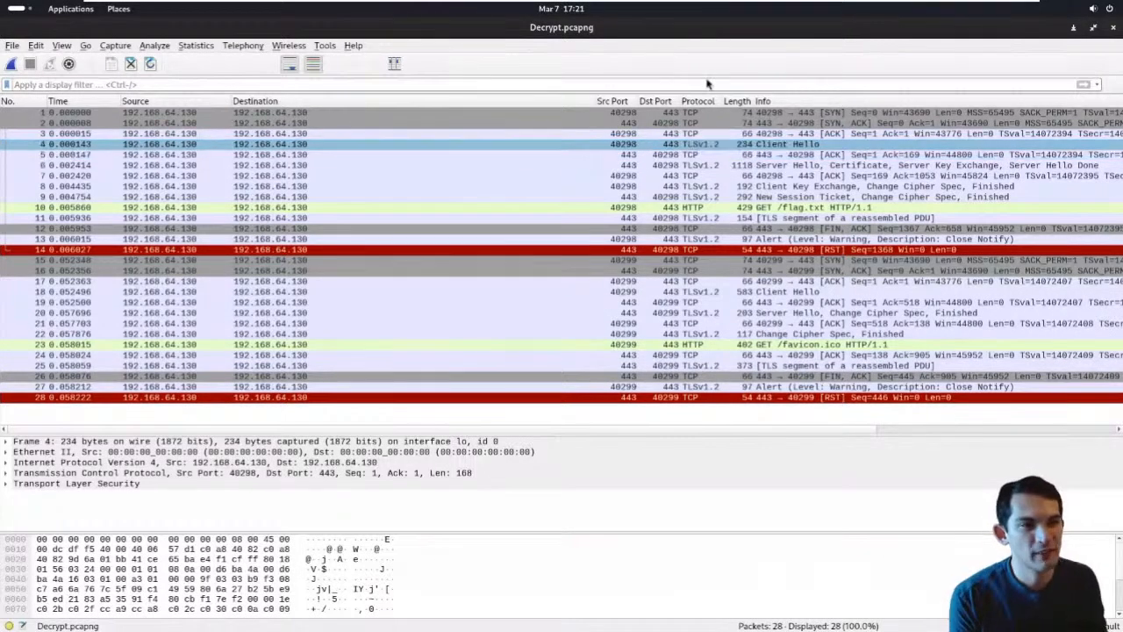
pyautogui.click(714, 165)
pyautogui.click(709, 145)
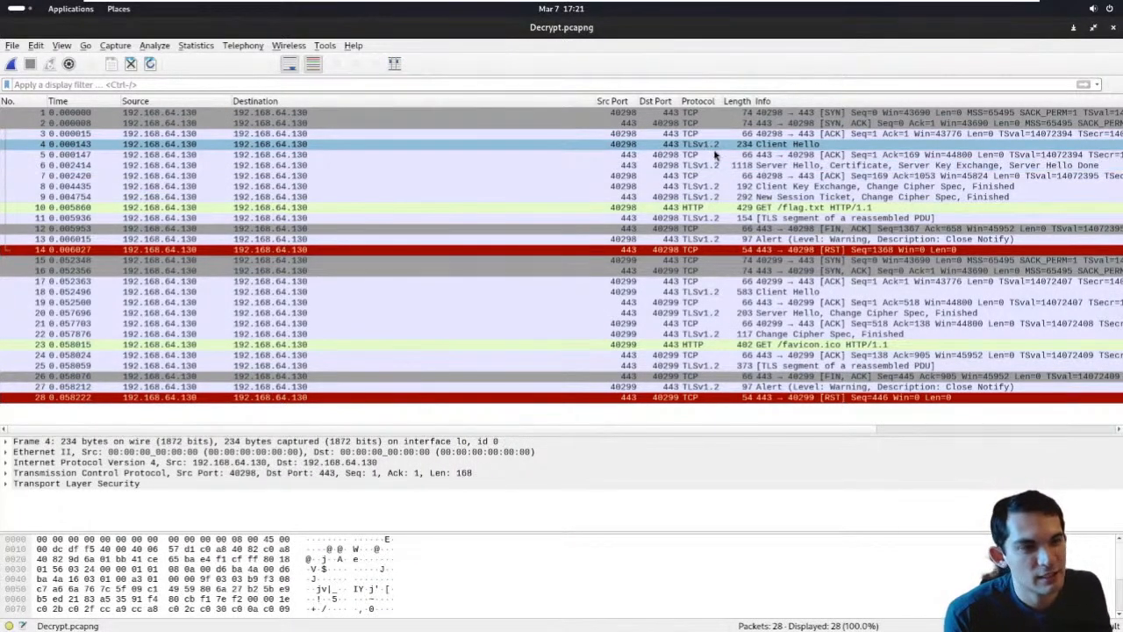
pyautogui.click(715, 165)
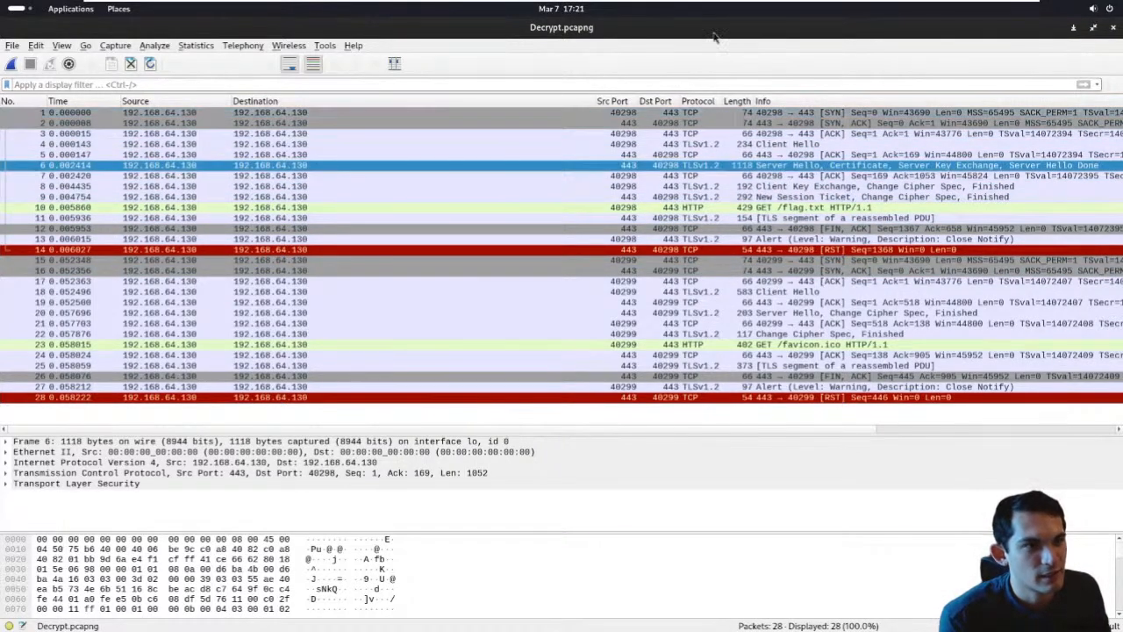
# Step: Reread the cipher suite question beside the shrunken capture window, and maximize the capture again
pyautogui.moveTo(716, 33); pyautogui.dragTo(317, 143)
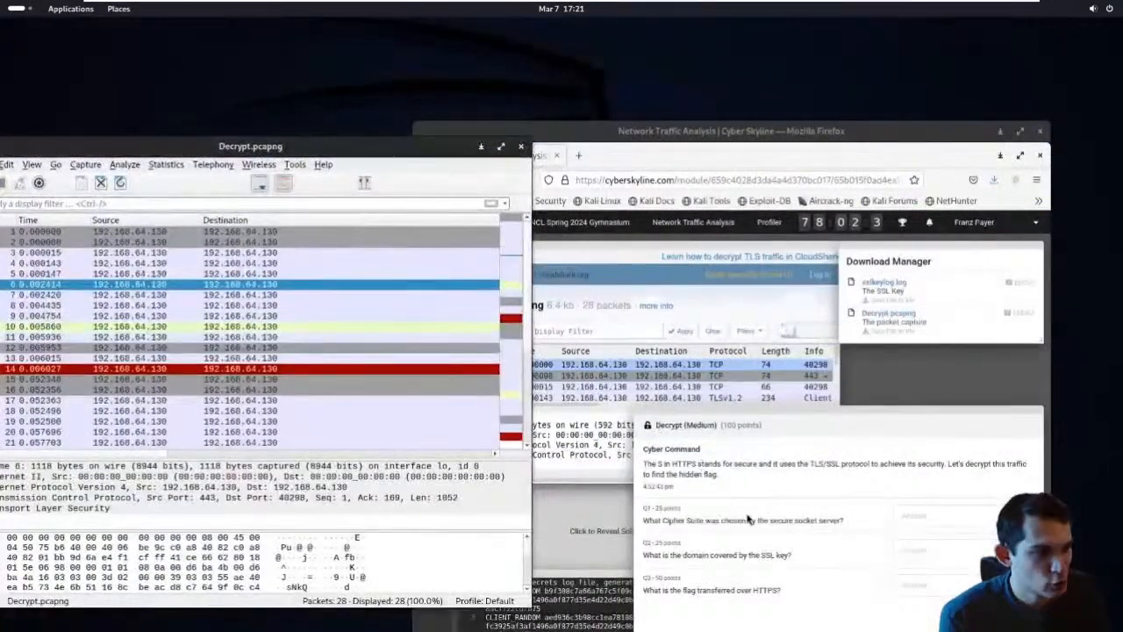
pyautogui.moveTo(643, 521); pyautogui.dragTo(814, 522)
pyautogui.click(825, 522)
pyautogui.moveTo(342, 149); pyautogui.dragTo(364, 10)
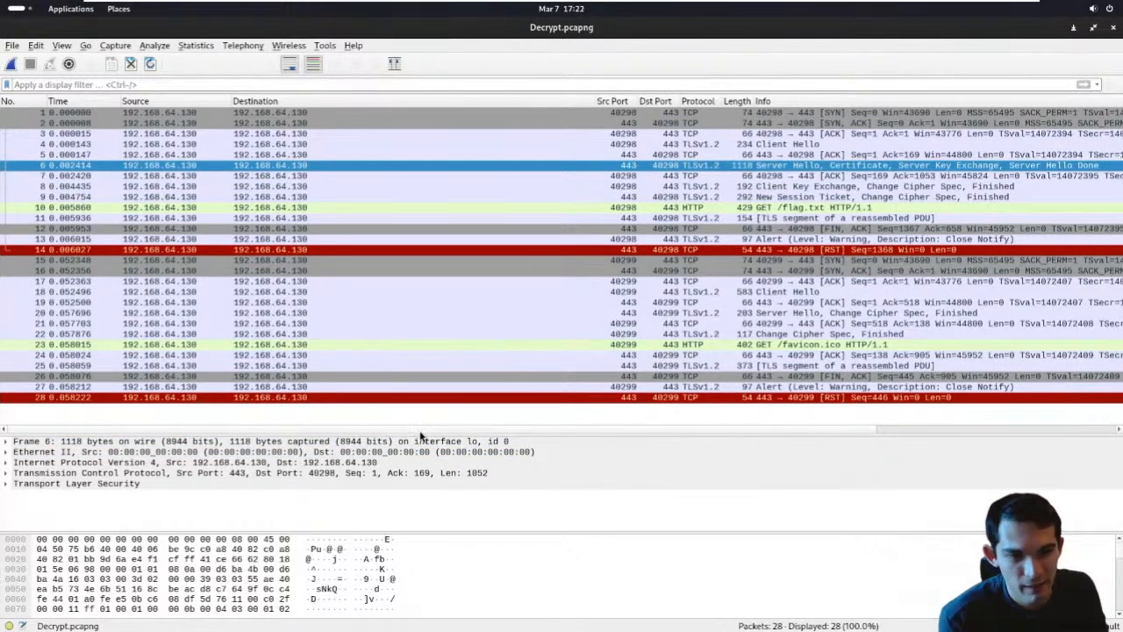
# Step: Enlarge the packet details area and expand packet 6's Transport Layer Security section down to the Server Hello record
pyautogui.hscroll(1, 438, 316)
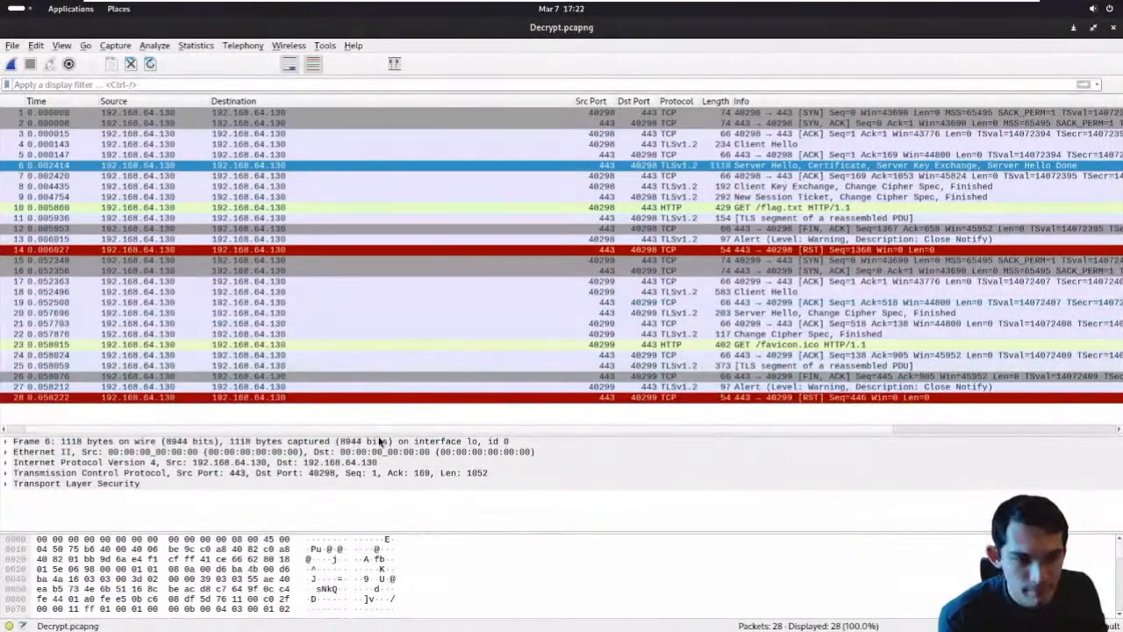
pyautogui.moveTo(379, 434); pyautogui.dragTo(379, 349)
pyautogui.click(50, 403)
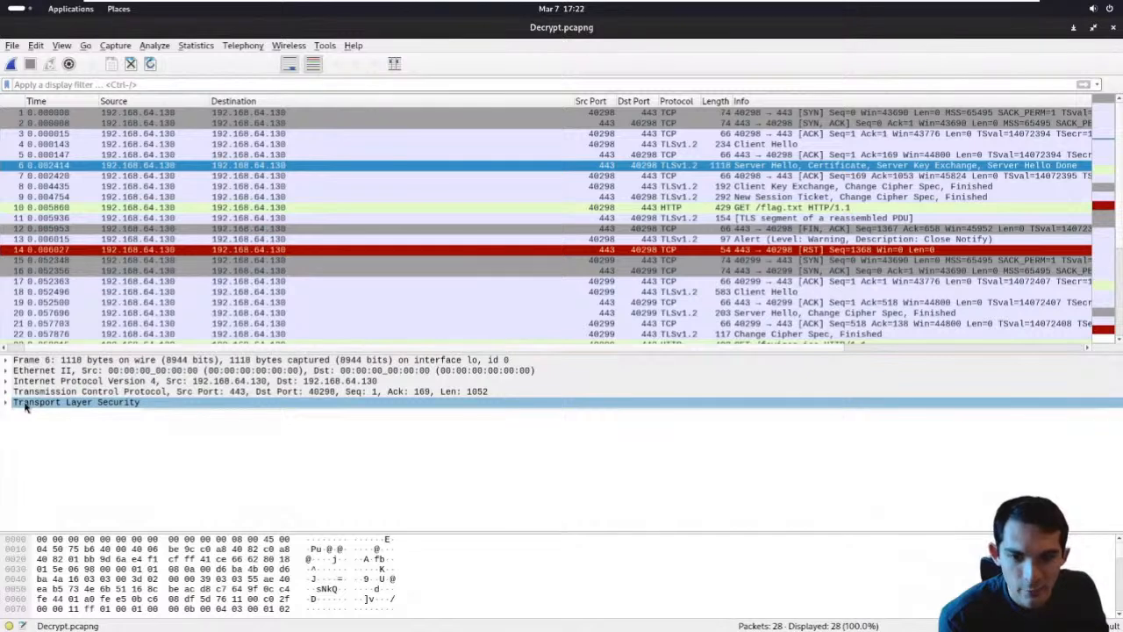
pyautogui.click(7, 403)
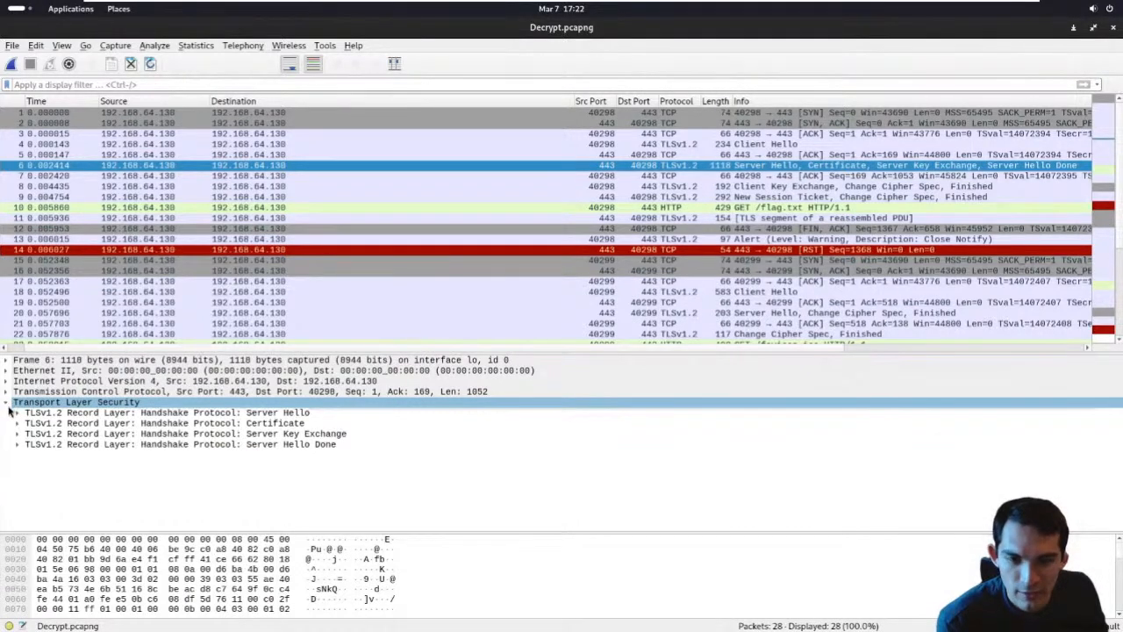
pyautogui.click(18, 414)
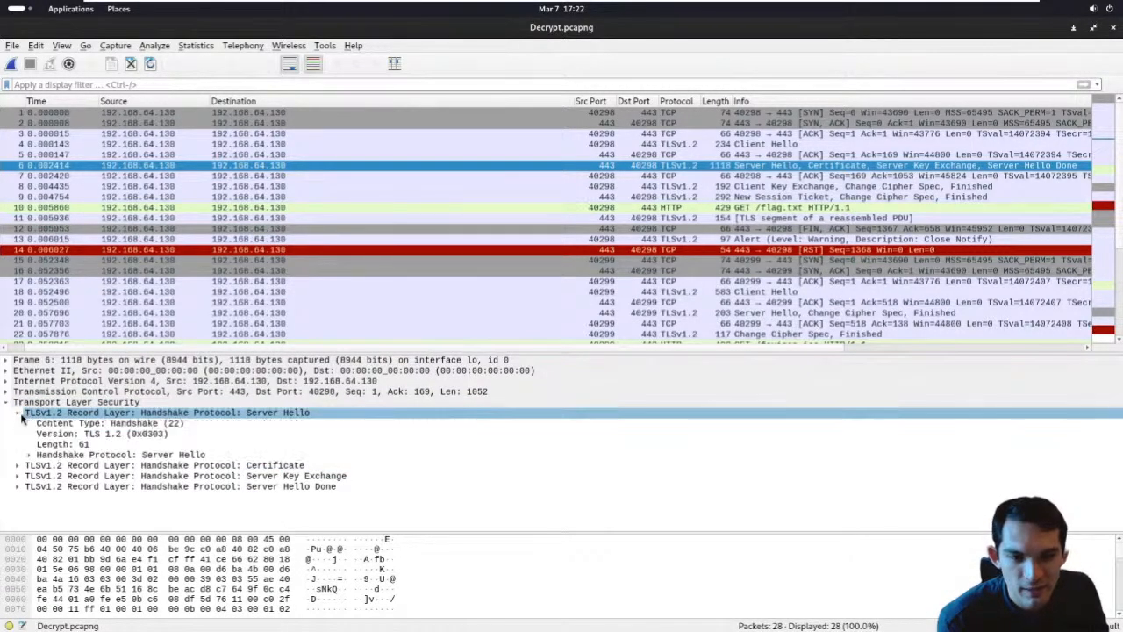
# Step: Expand the Server Hello handshake protocol details, give them more room, and select the Cipher Suite field
pyautogui.click(104, 426)
pyautogui.click(77, 437)
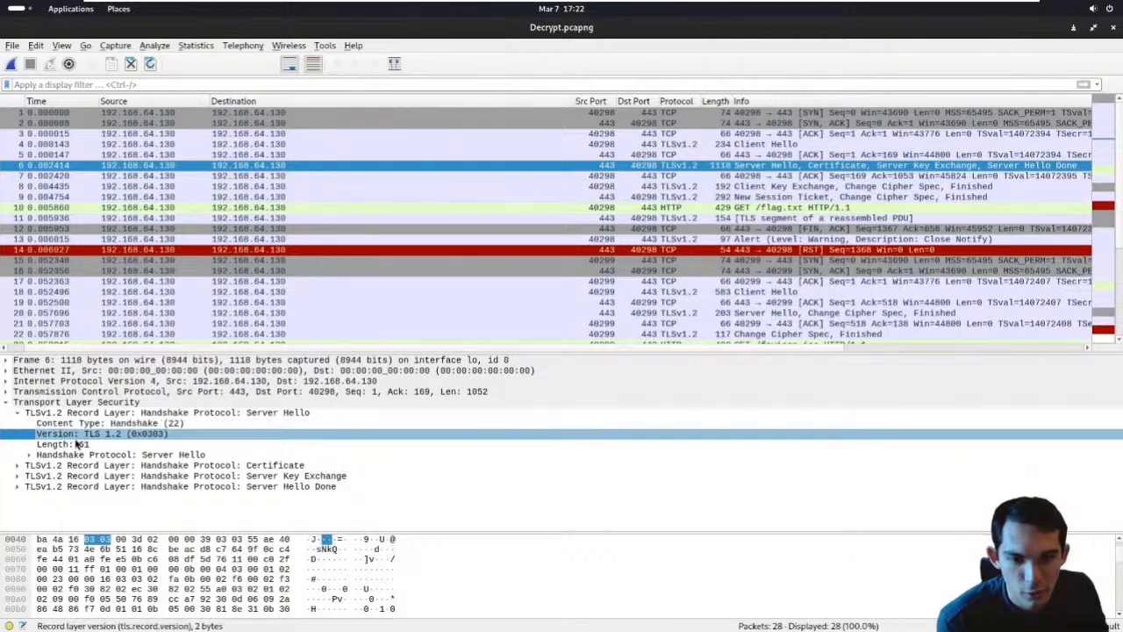
pyautogui.click(29, 456)
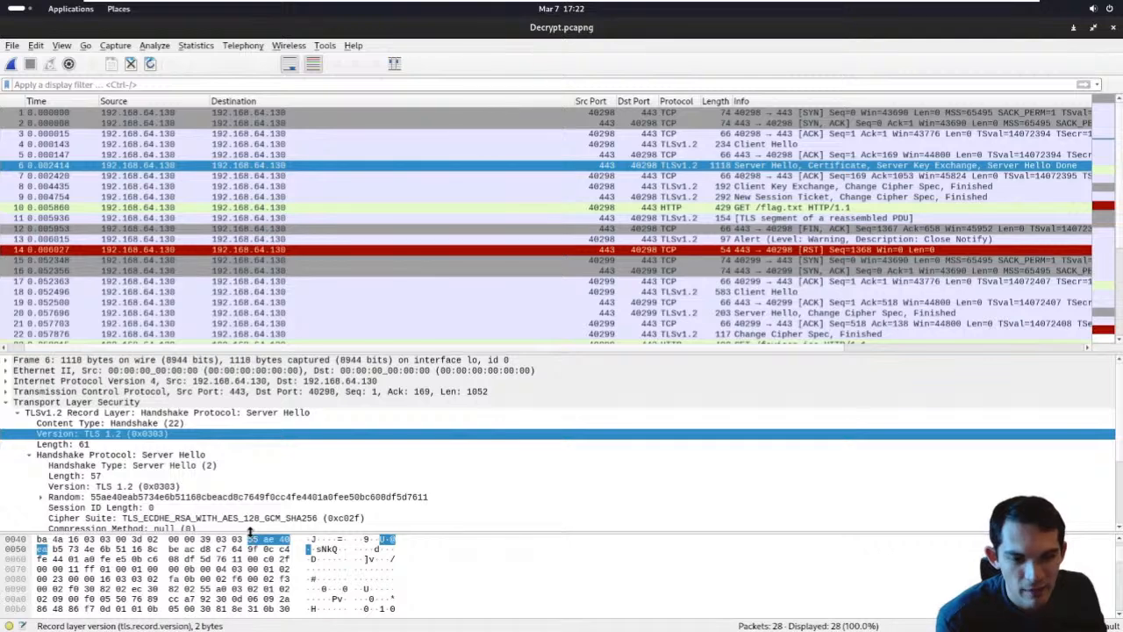
pyautogui.moveTo(250, 531); pyautogui.dragTo(246, 594)
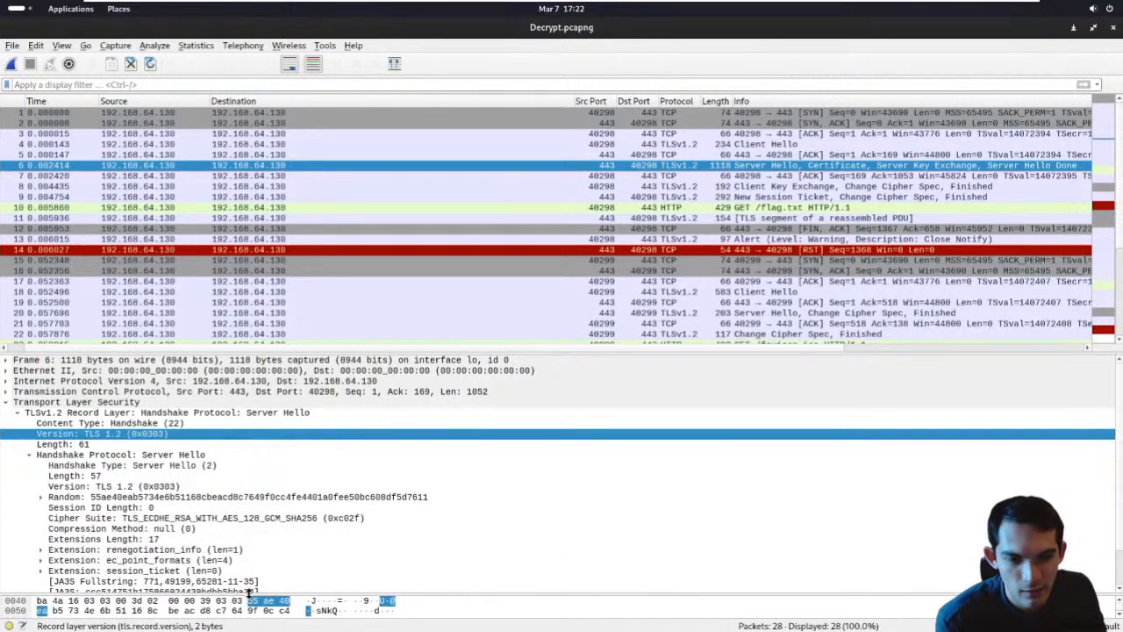
pyautogui.click(122, 518)
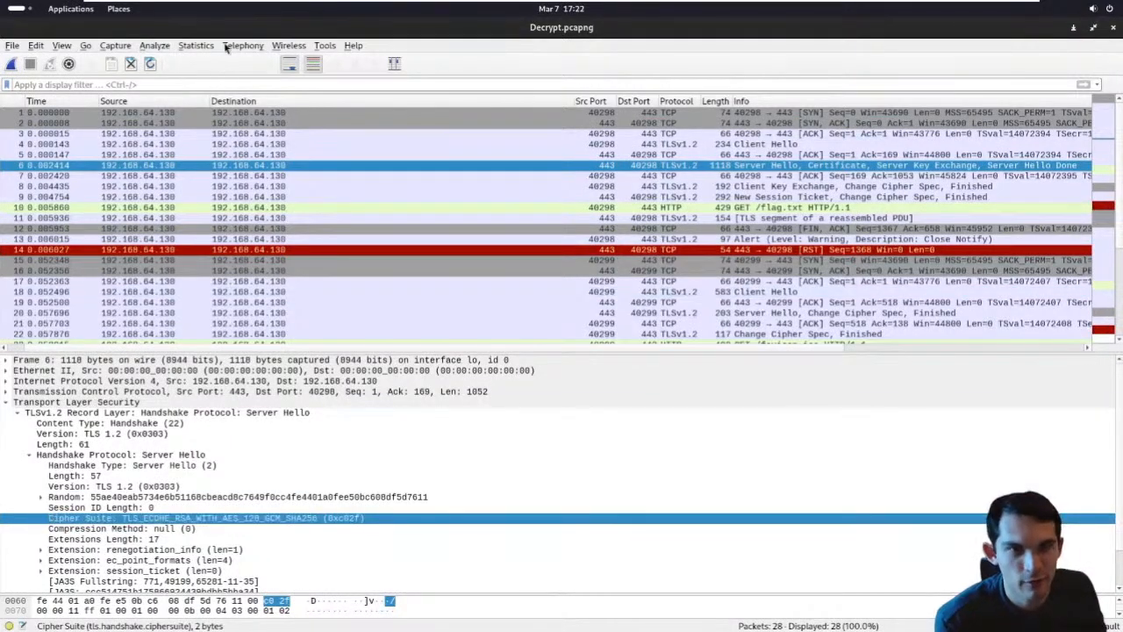
# Step: Restore the capture window to a smaller size beside the challenge questions with the Cipher Suite field selected and in view
pyautogui.moveTo(267, 123); pyautogui.dragTo(215, 95)
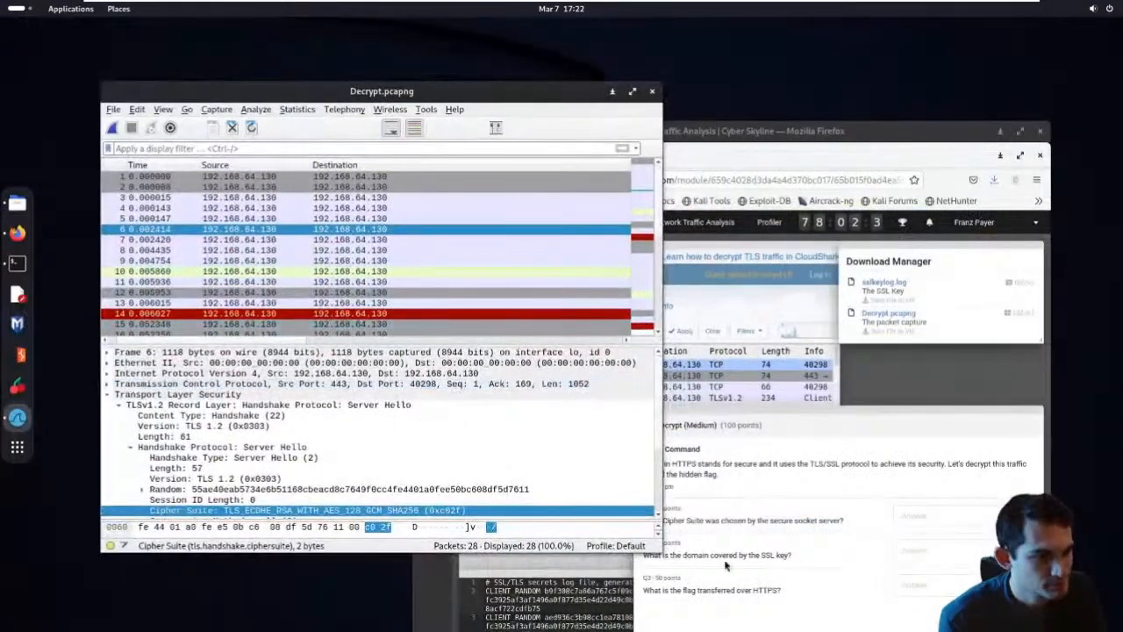
pyautogui.click(770, 489)
pyautogui.click(337, 446)
pyautogui.click(273, 510)
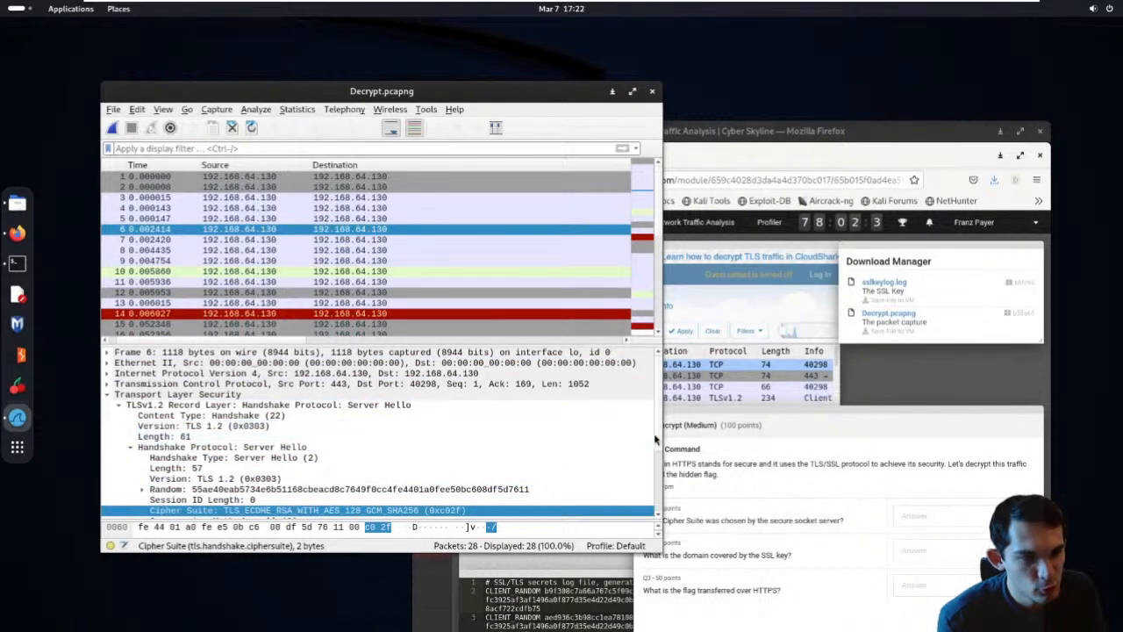
pyautogui.scroll(-2, 634, 471)
# Step: Try the copied value of the Cipher Suite field as the Q1 answer, and clear the answer again
pyautogui.rightClick(395, 457)
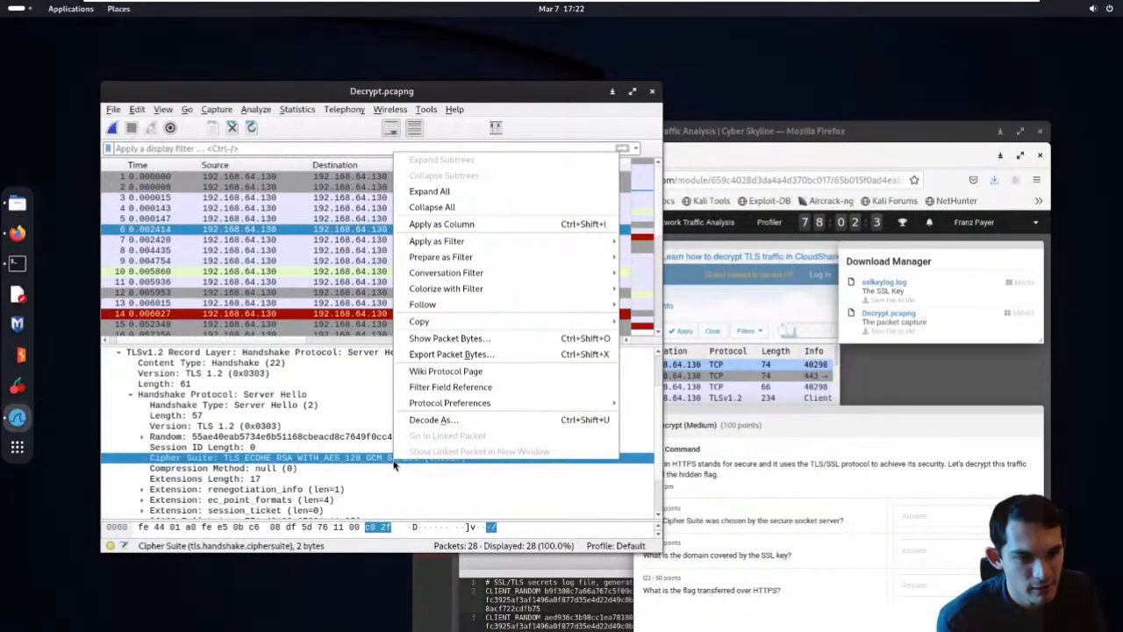
pyautogui.moveTo(468, 325)
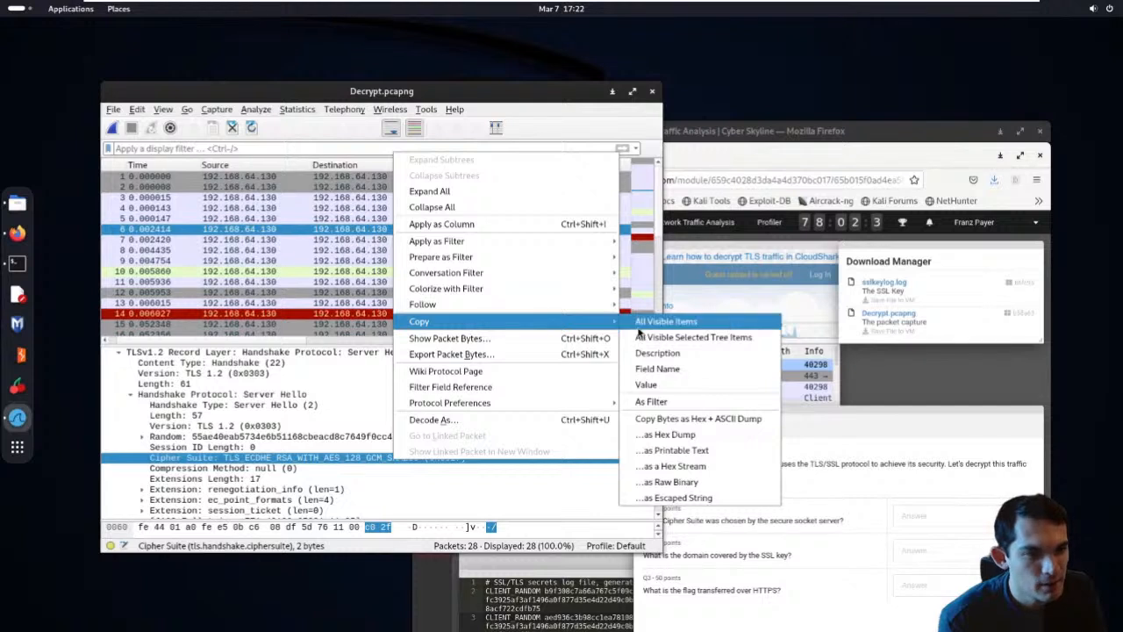
pyautogui.click(671, 387)
pyautogui.click(912, 515)
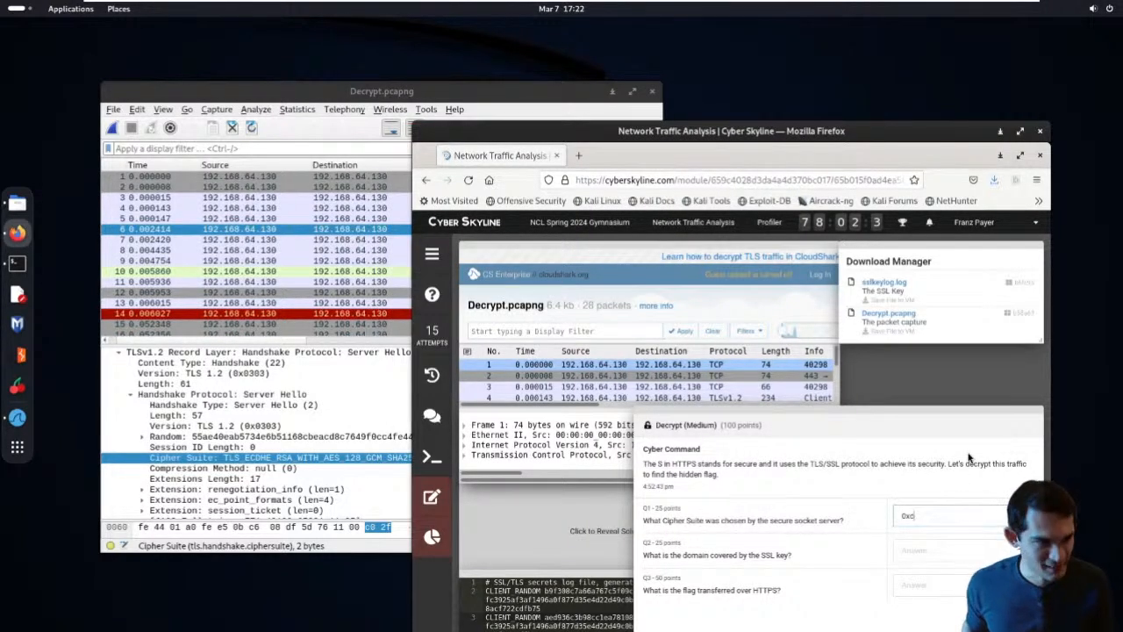
pyautogui.hotkey('ctrl', 'a')
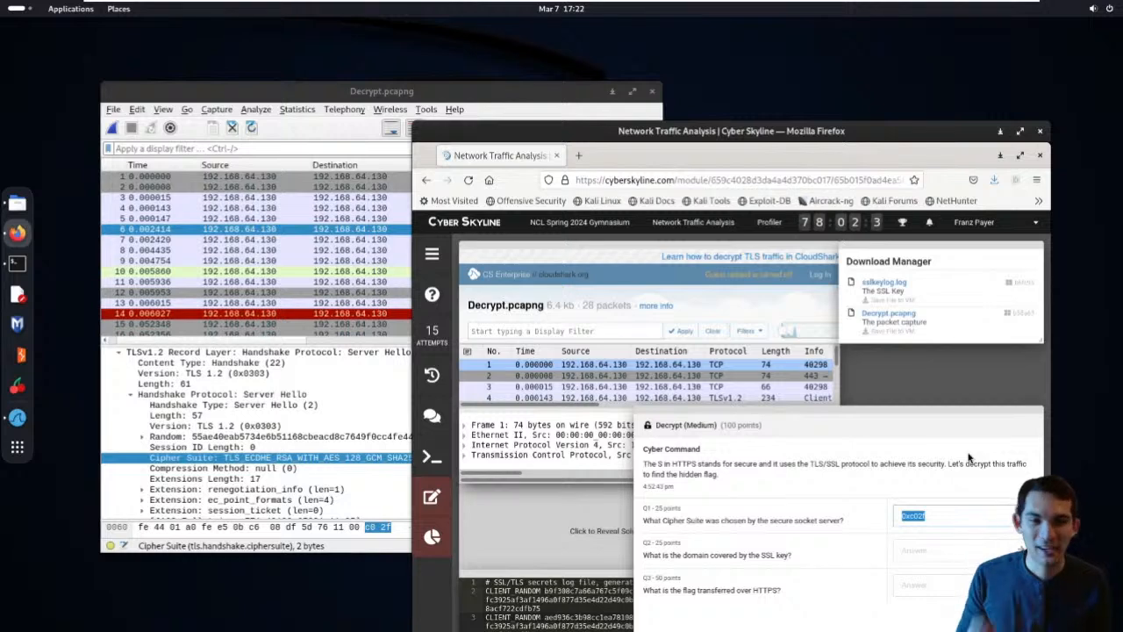
pyautogui.press('BackSpace')
# Step: Copy the Cipher Suite field's description into the Q1 answer, shorten it to fit the character limit, and submit it
pyautogui.click(316, 461)
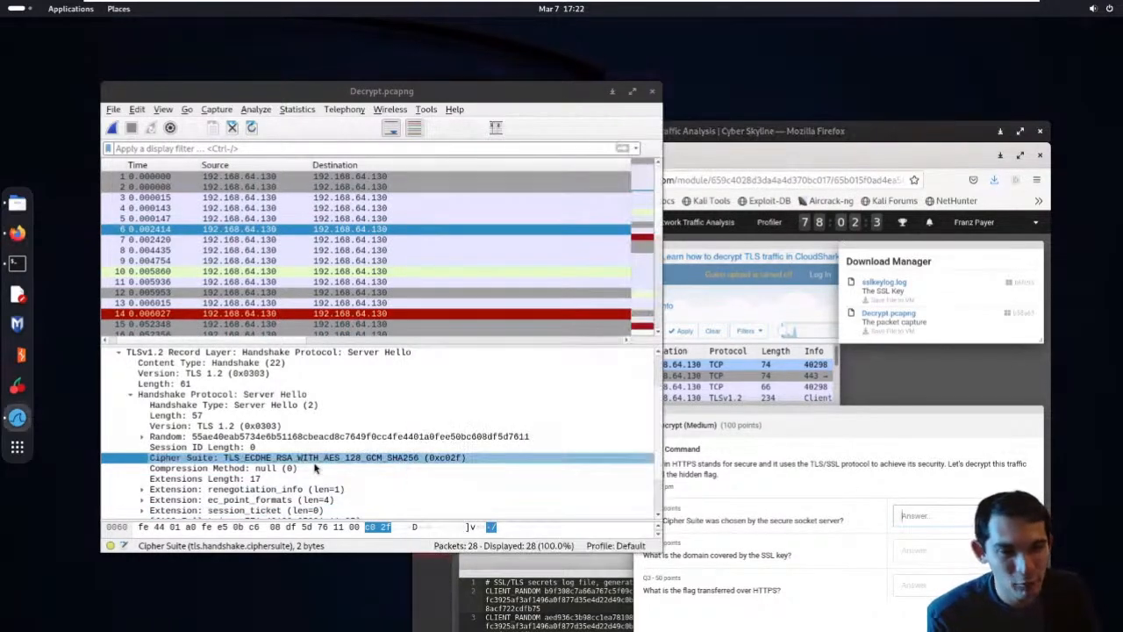
pyautogui.rightClick(315, 461)
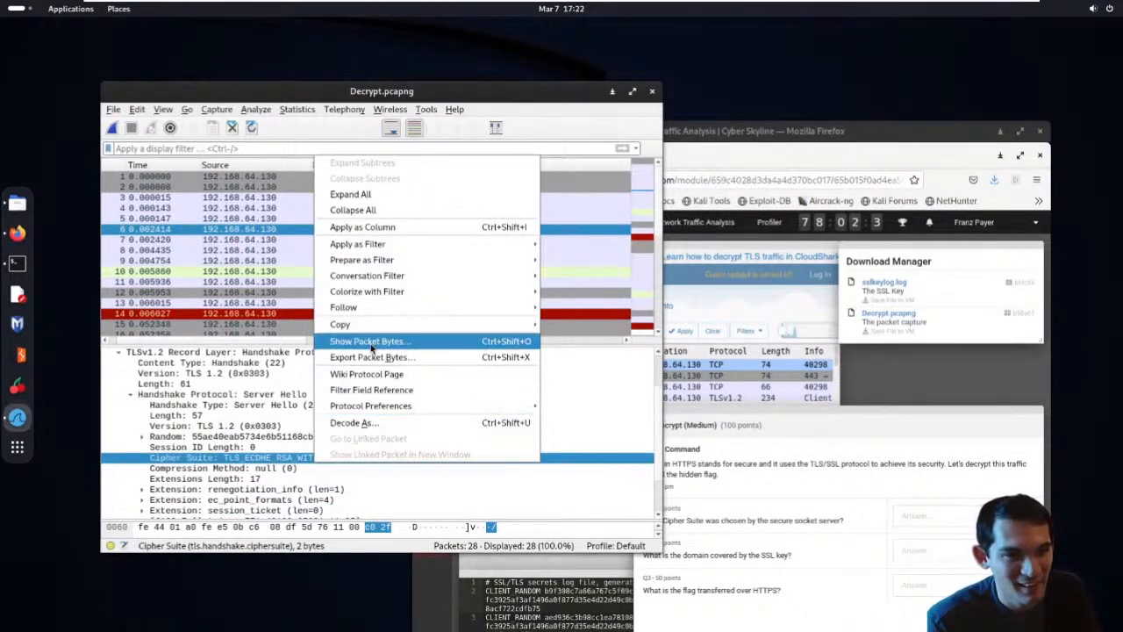
pyautogui.moveTo(377, 316)
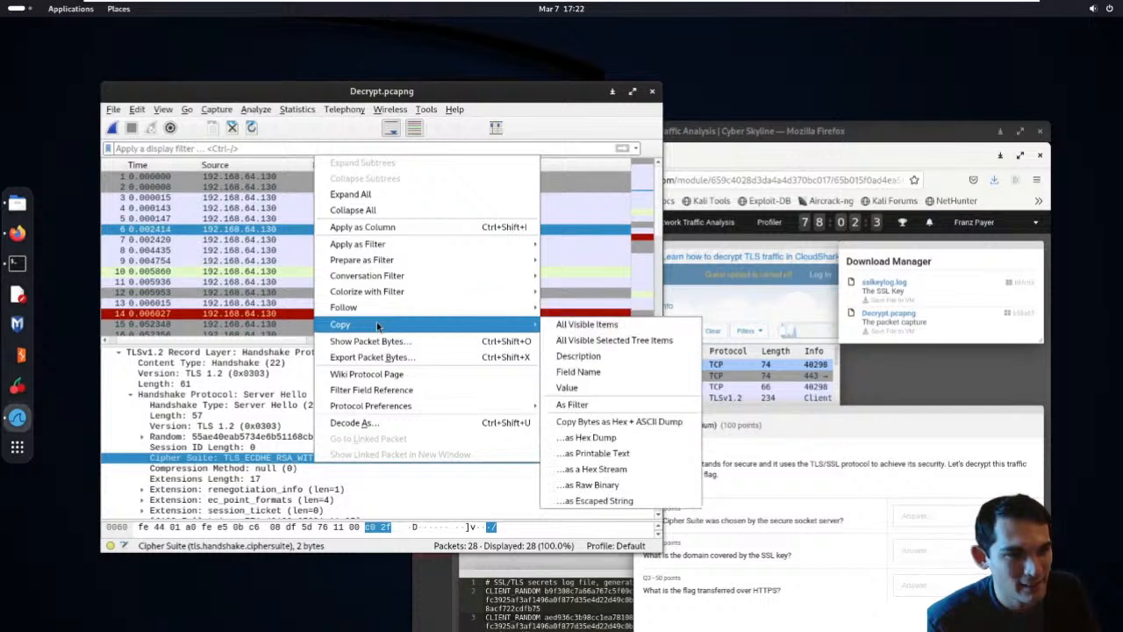
pyautogui.click(595, 358)
pyautogui.click(949, 520)
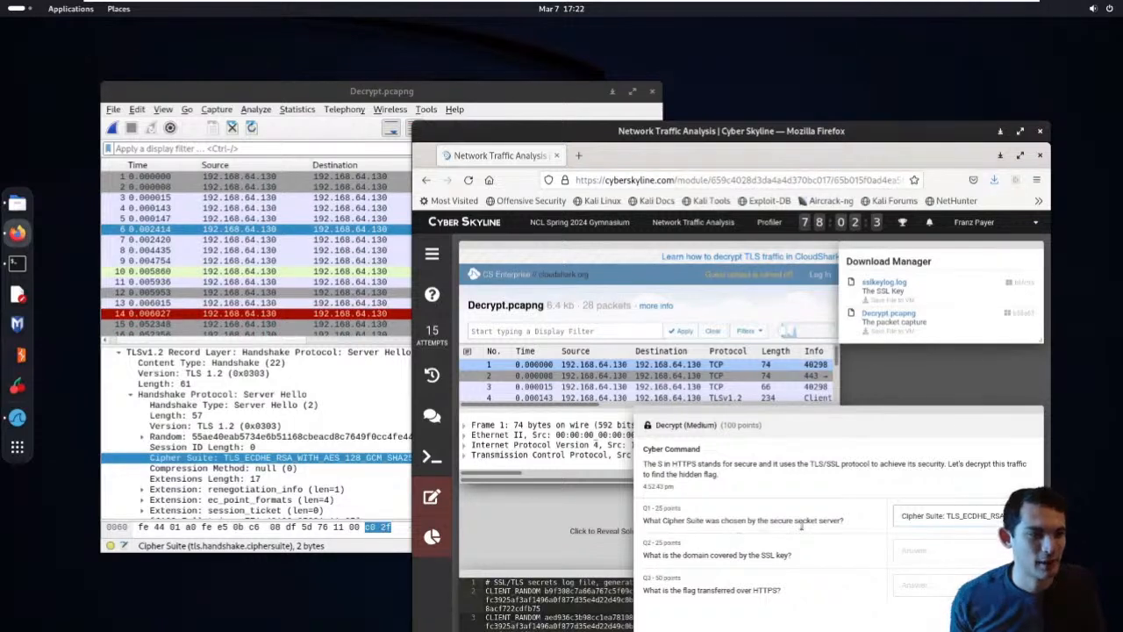
pyautogui.press('Return')
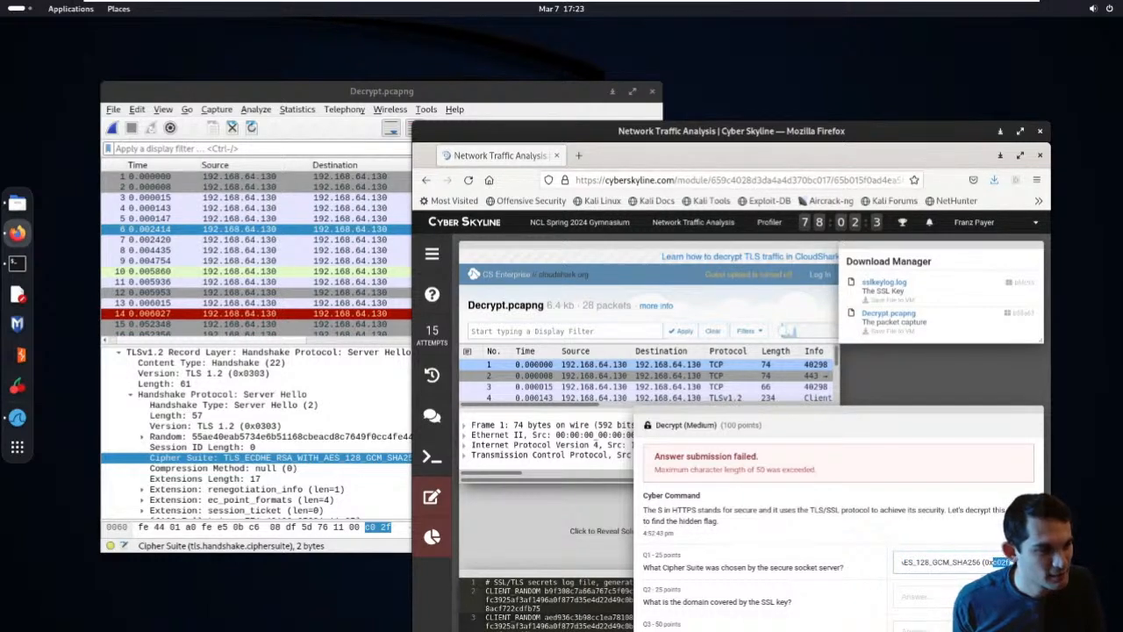
pyautogui.press('Return')
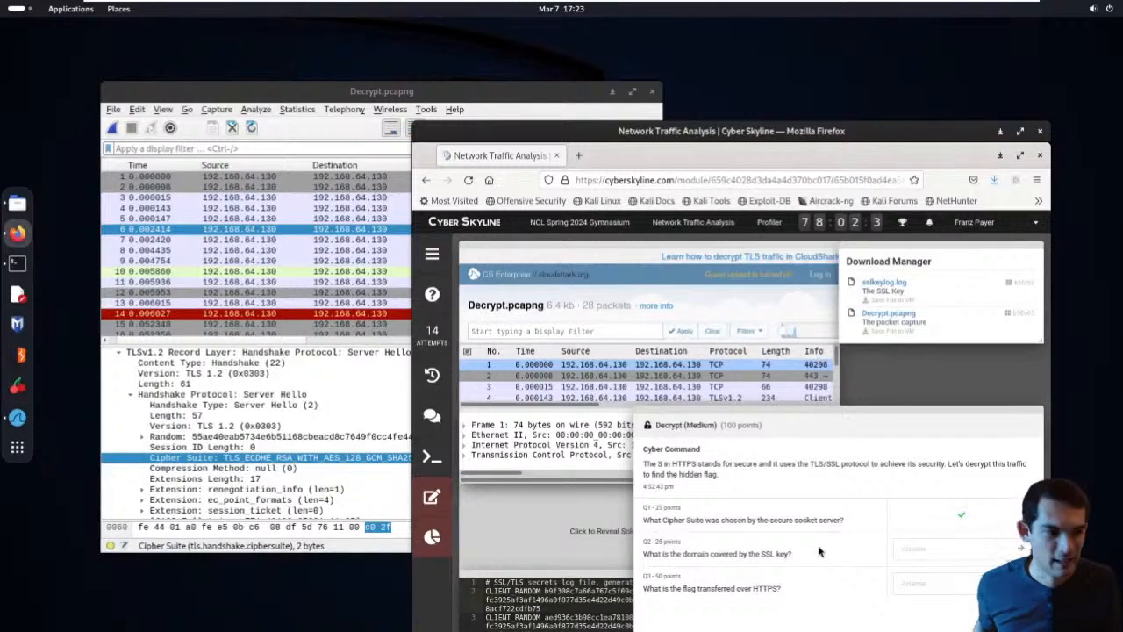
# Step: Enlarge the challenge page to 120%, reposition its window, and read question Q2 about the domain covered by the SSL key
pyautogui.hotkey('ctrl', '+')
pyautogui.hotkey('ctrl', '+')
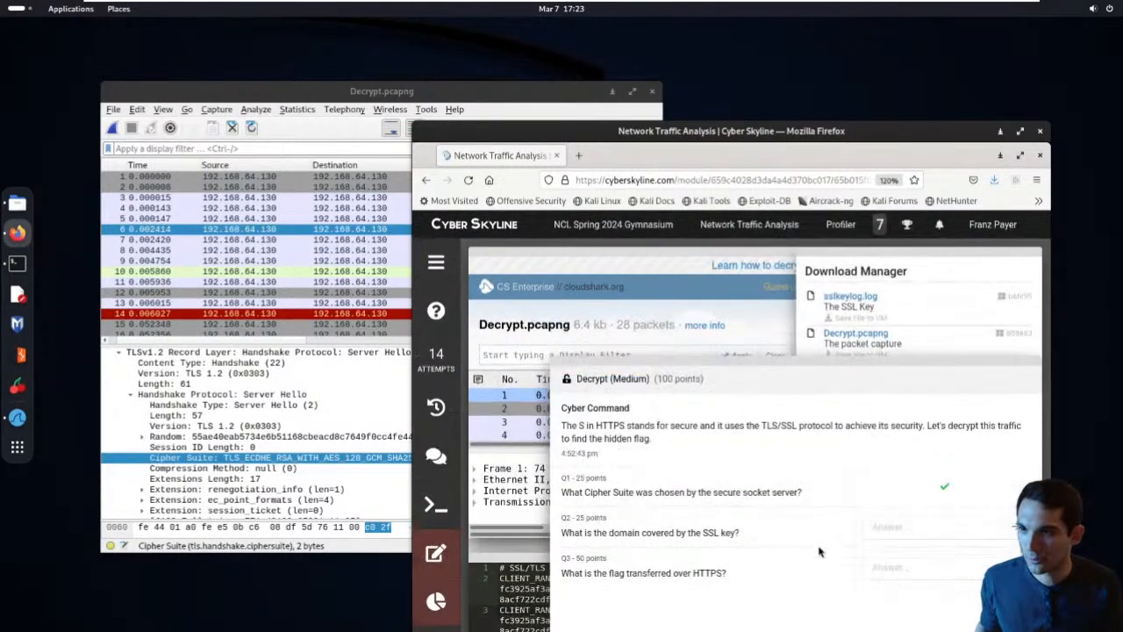
pyautogui.moveTo(554, 118); pyautogui.dragTo(439, 61)
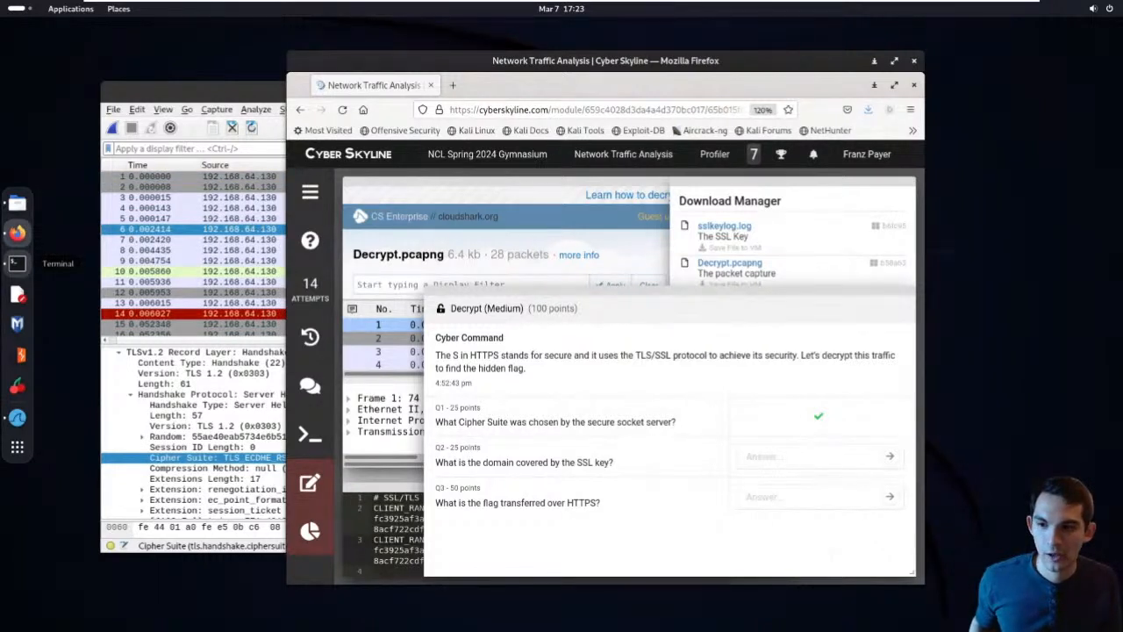
pyautogui.tripleClick(516, 462)
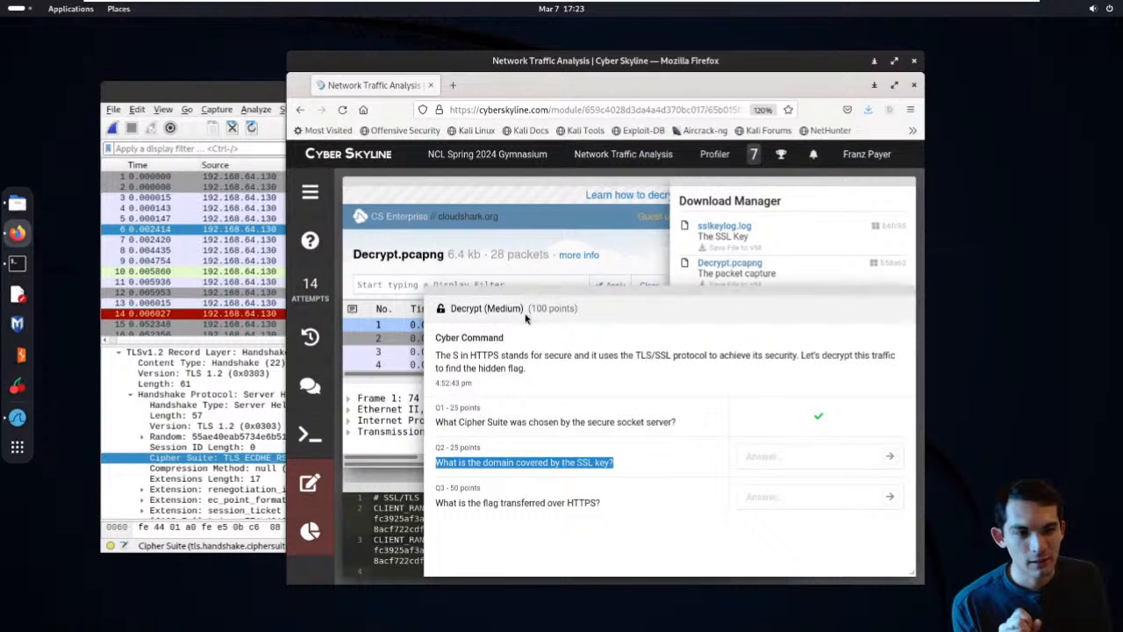
pyautogui.click(579, 461)
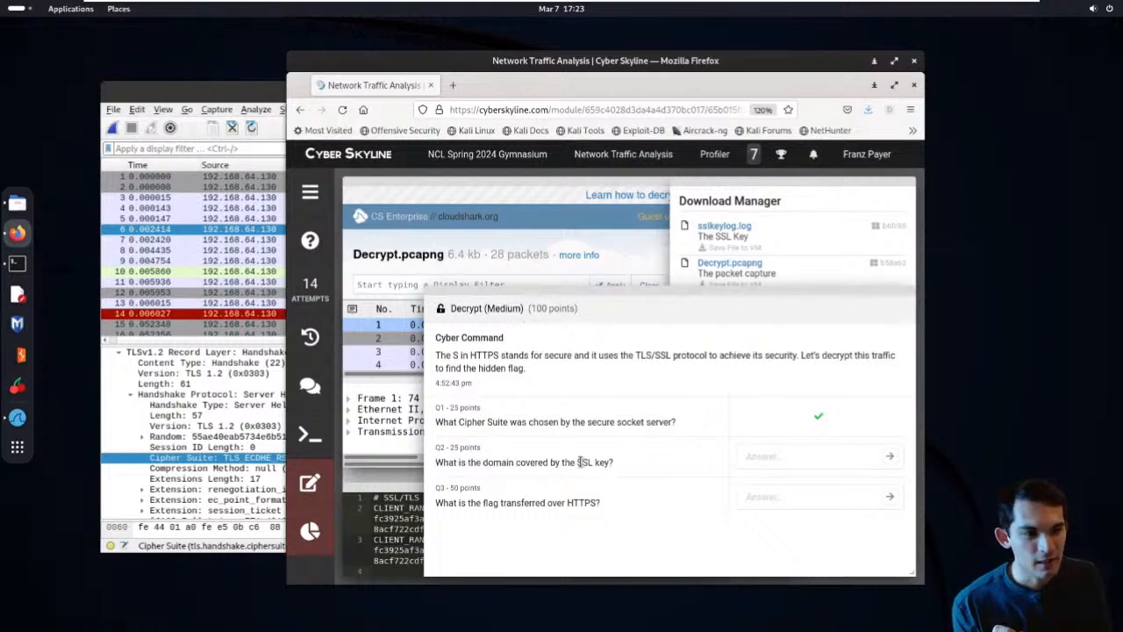
# Step: Bring the embedded CloudShark capture forward, enlarge it and the browser window, and select Server Hello, Certificate packet 6
pyautogui.click(514, 204)
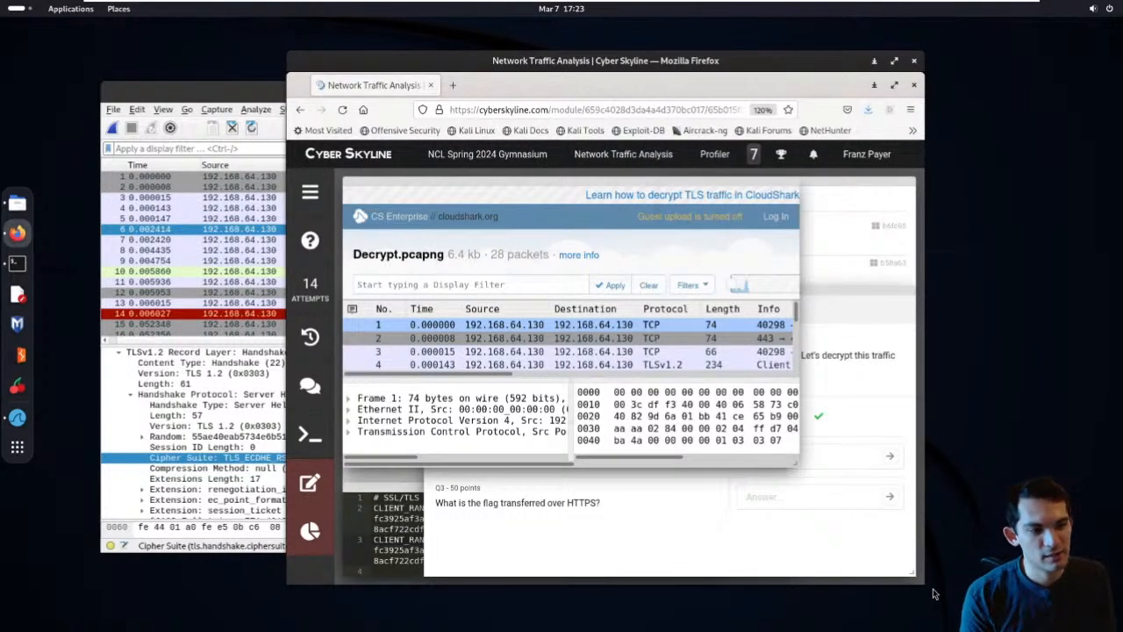
pyautogui.moveTo(922, 579); pyautogui.dragTo(1064, 615)
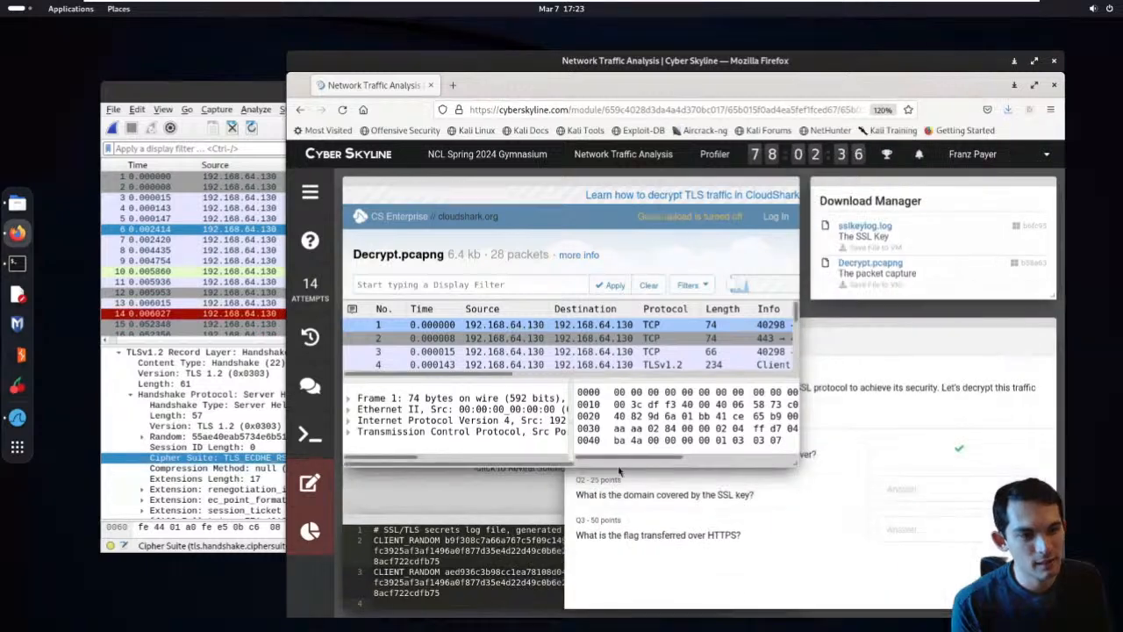
pyautogui.moveTo(783, 461); pyautogui.dragTo(1002, 579)
pyautogui.click(836, 393)
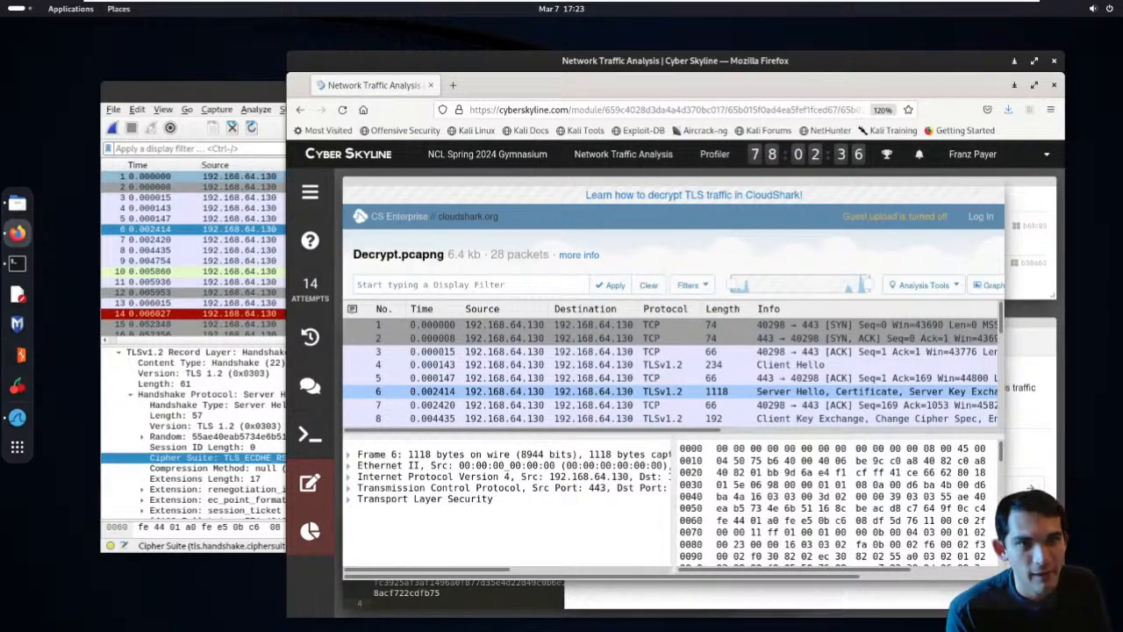
# Step: Switch to Wireshark, maximize its window, and select packet 6, the Server Hello, Certificate packet
pyautogui.click(243, 91)
pyautogui.doubleClick(244, 90)
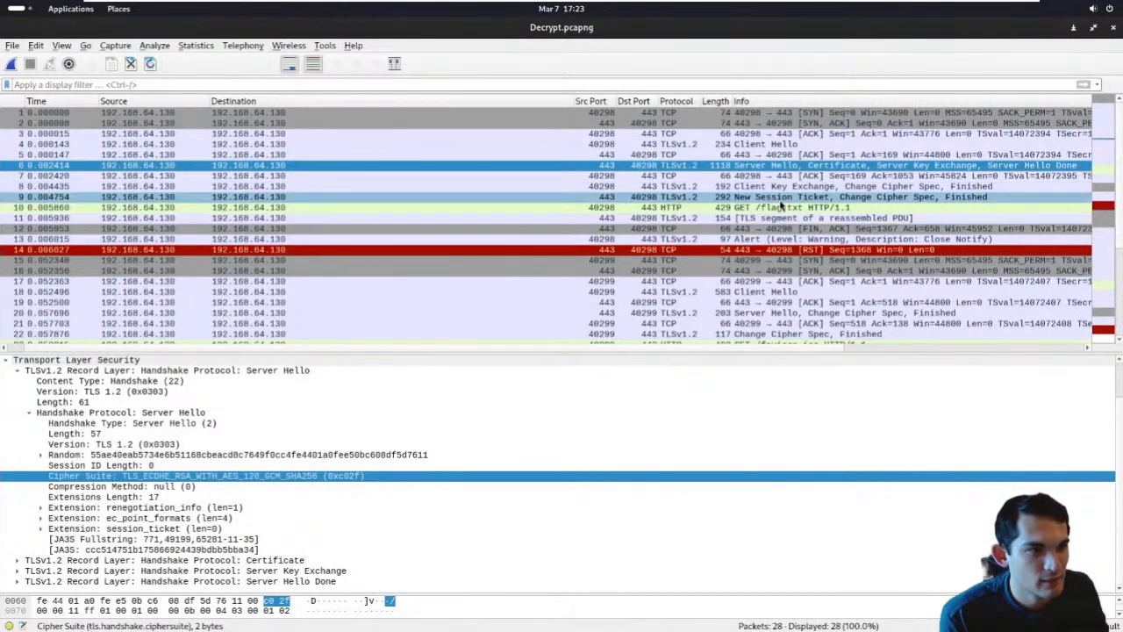
pyautogui.click(774, 187)
pyautogui.click(784, 166)
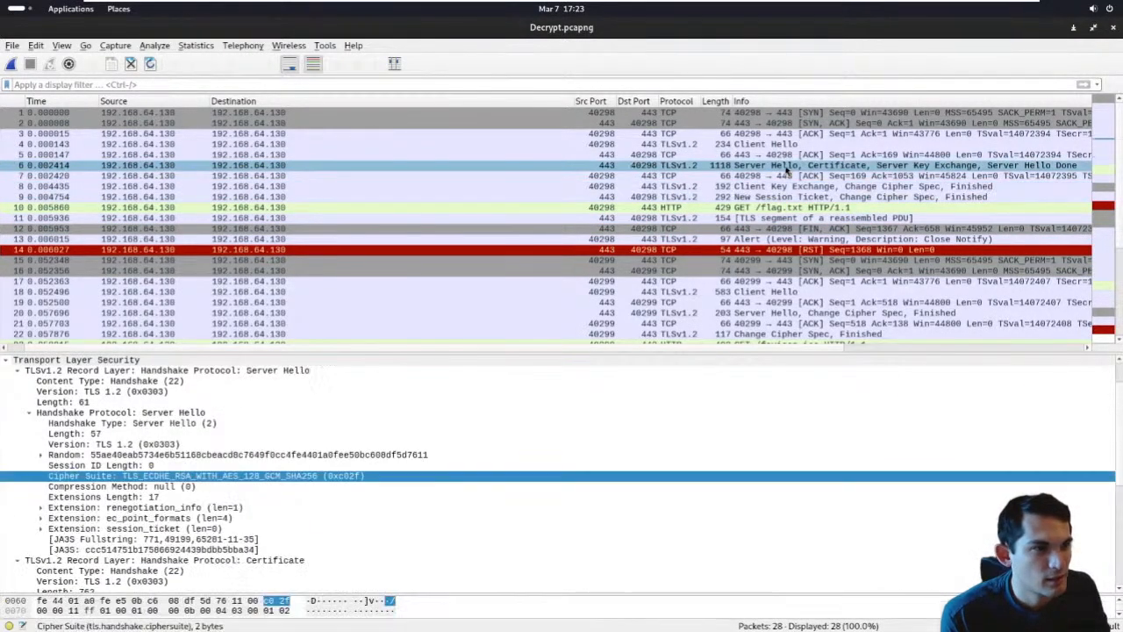
# Step: Collapse the Server Hello, Server Key Exchange and Server Hello Done records in packet 6's details, and expand the Certificate record
pyautogui.click(29, 412)
pyautogui.click(17, 370)
pyautogui.click(17, 381)
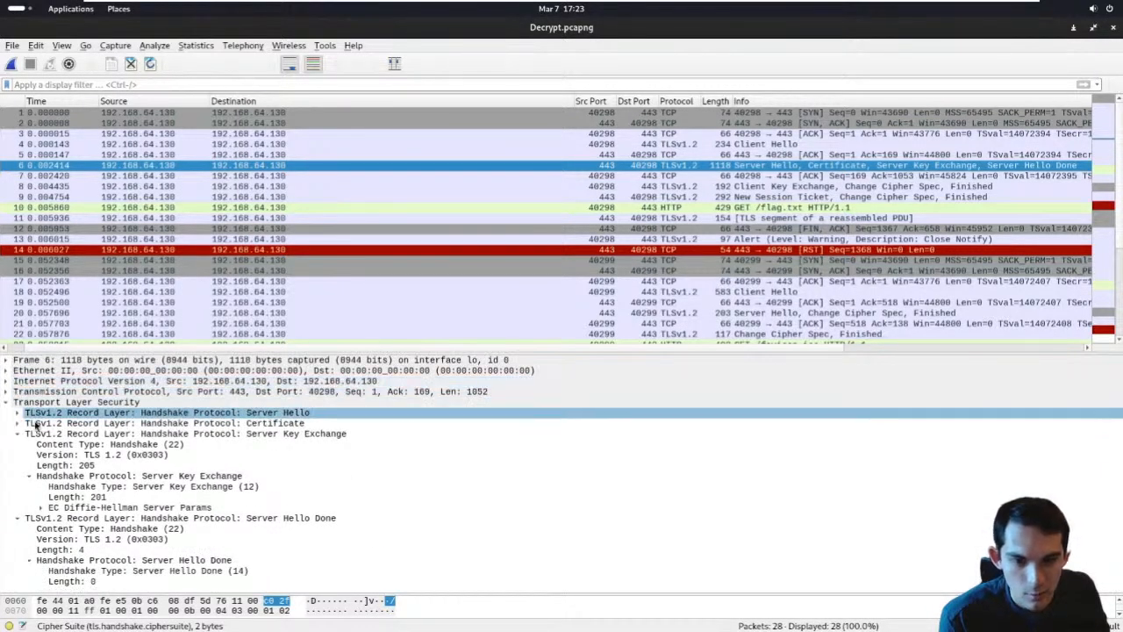
pyautogui.click(151, 434)
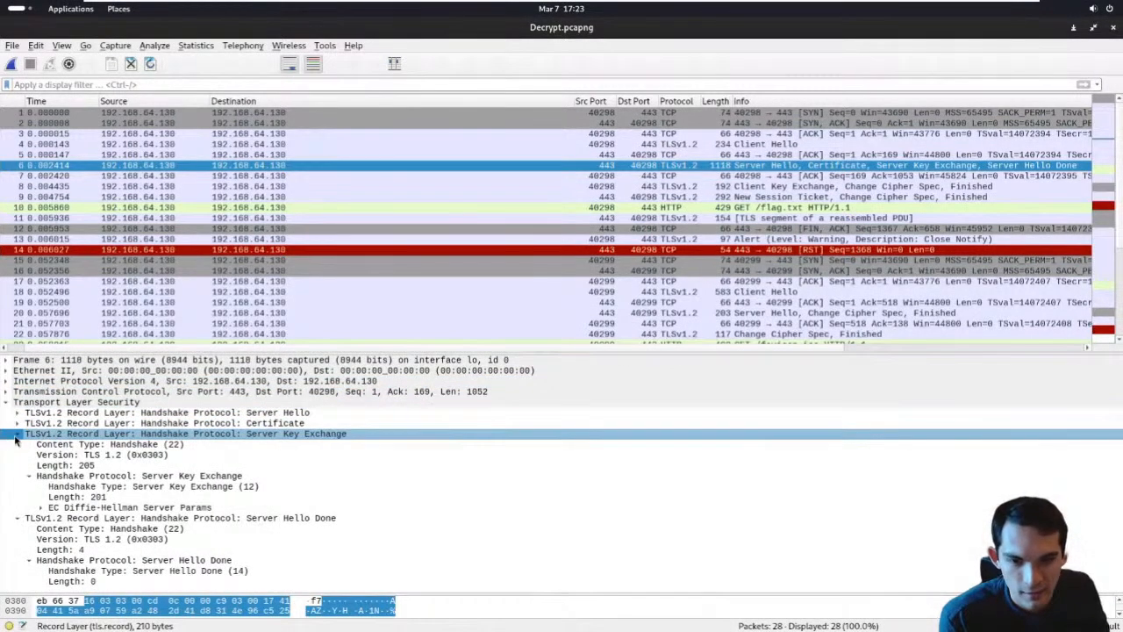
pyautogui.click(16, 434)
pyautogui.click(17, 444)
pyautogui.click(17, 424)
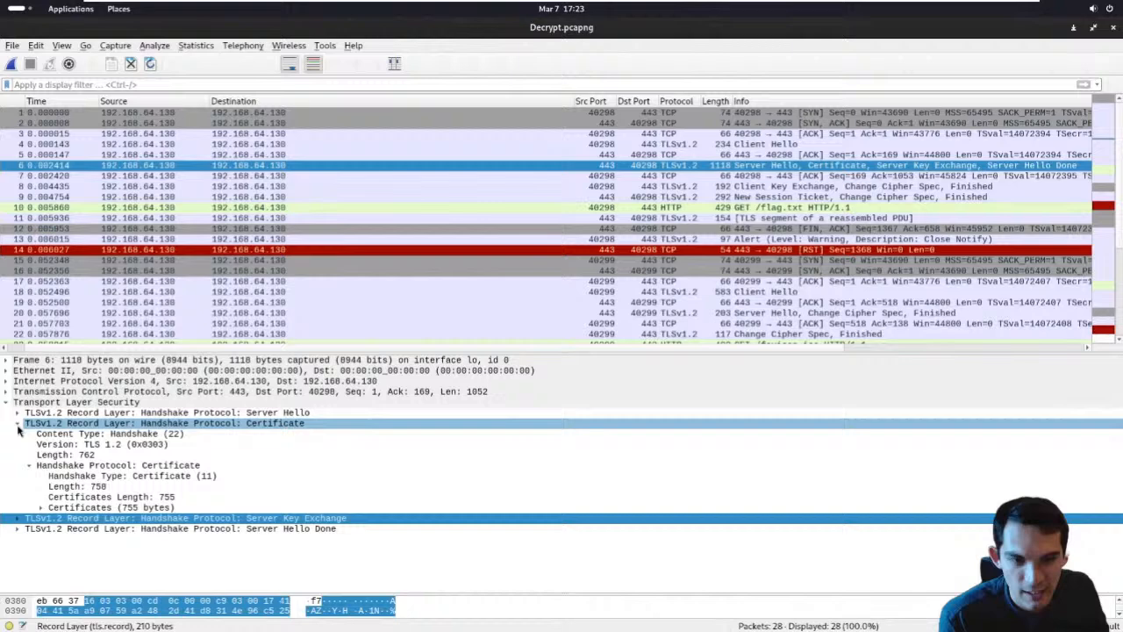
pyautogui.click(110, 426)
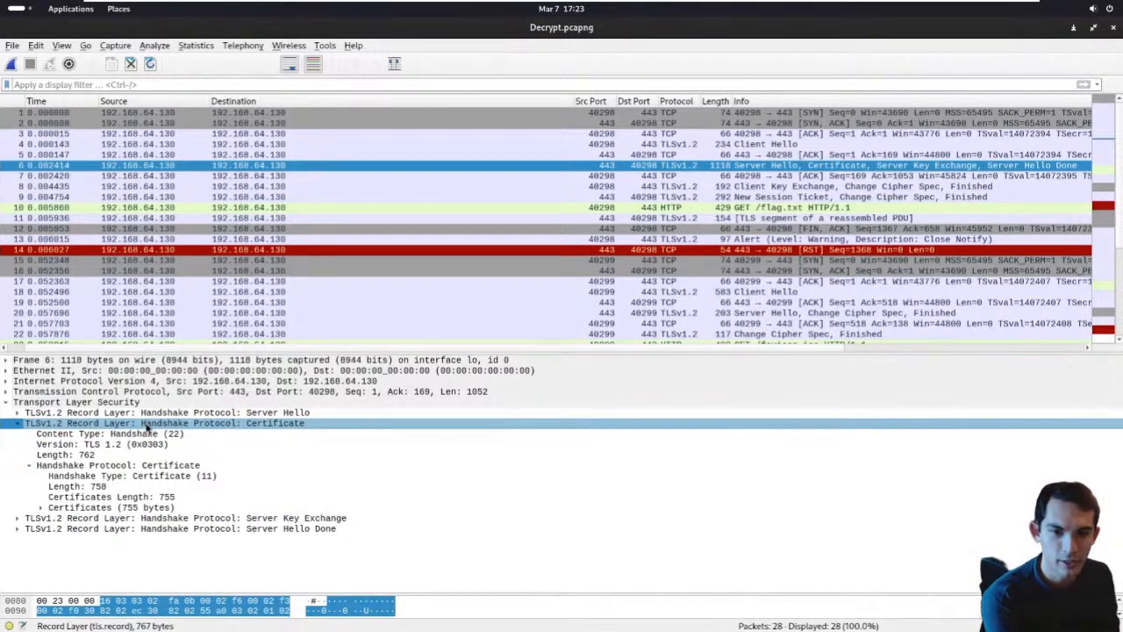
# Step: Expand the certificate down to the signedCertificate subject's rdnSequence and read its commonName entry
pyautogui.click(41, 509)
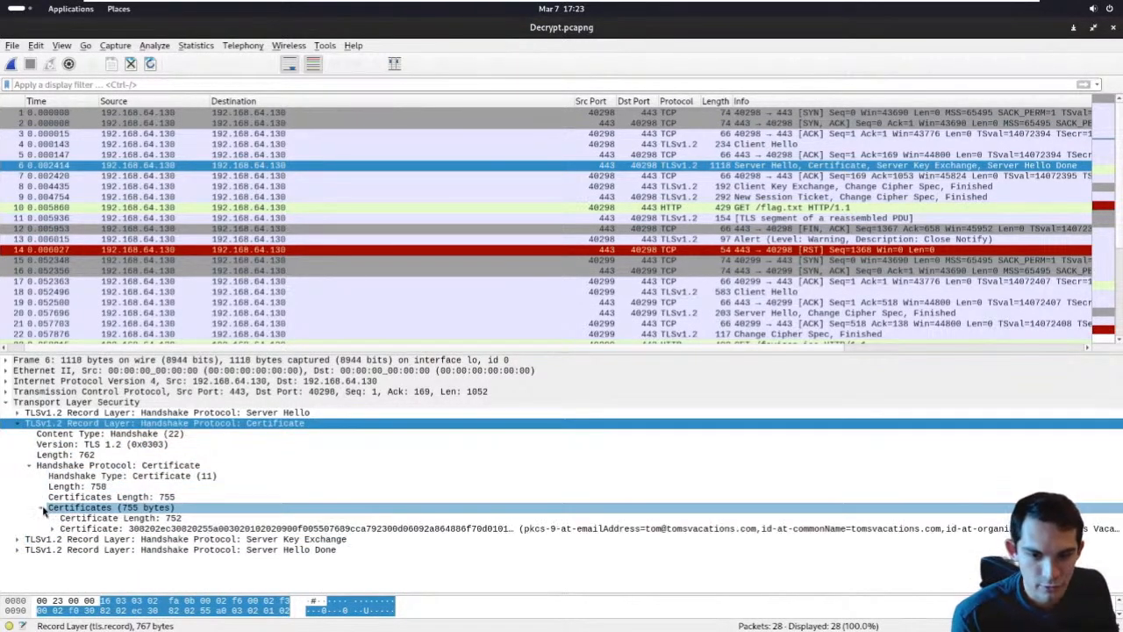
pyautogui.click(80, 528)
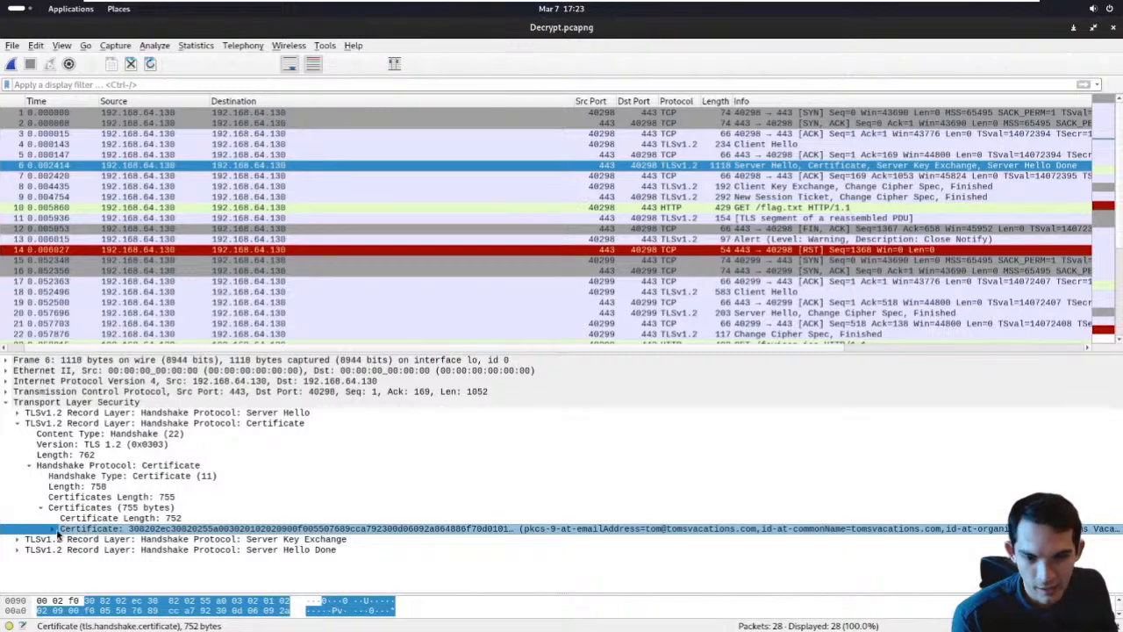
pyautogui.click(55, 529)
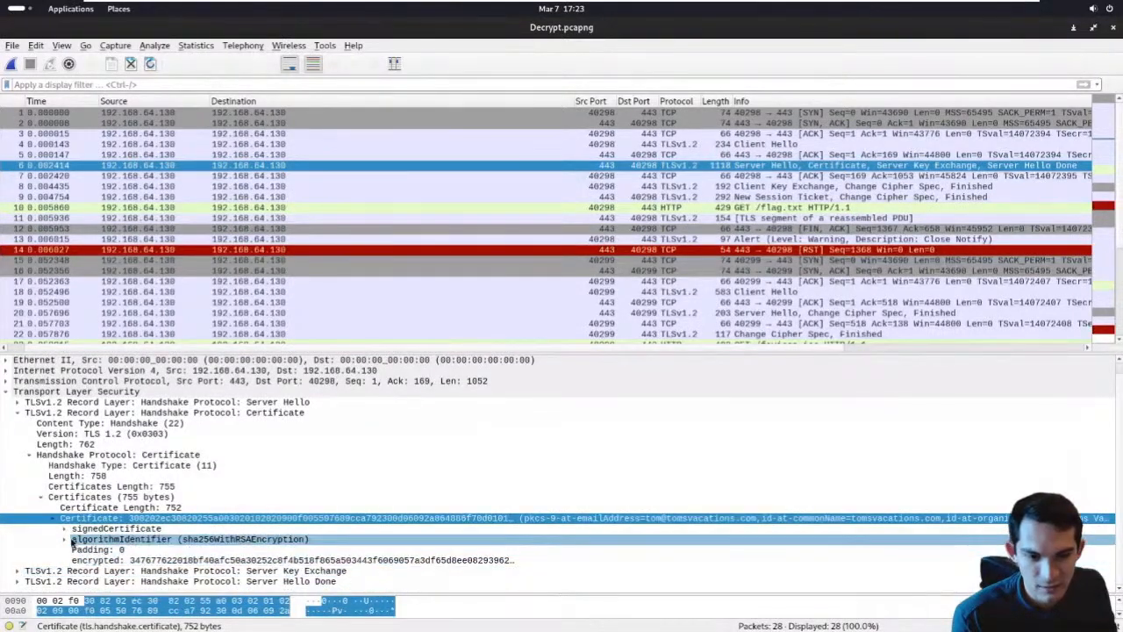
pyautogui.click(64, 529)
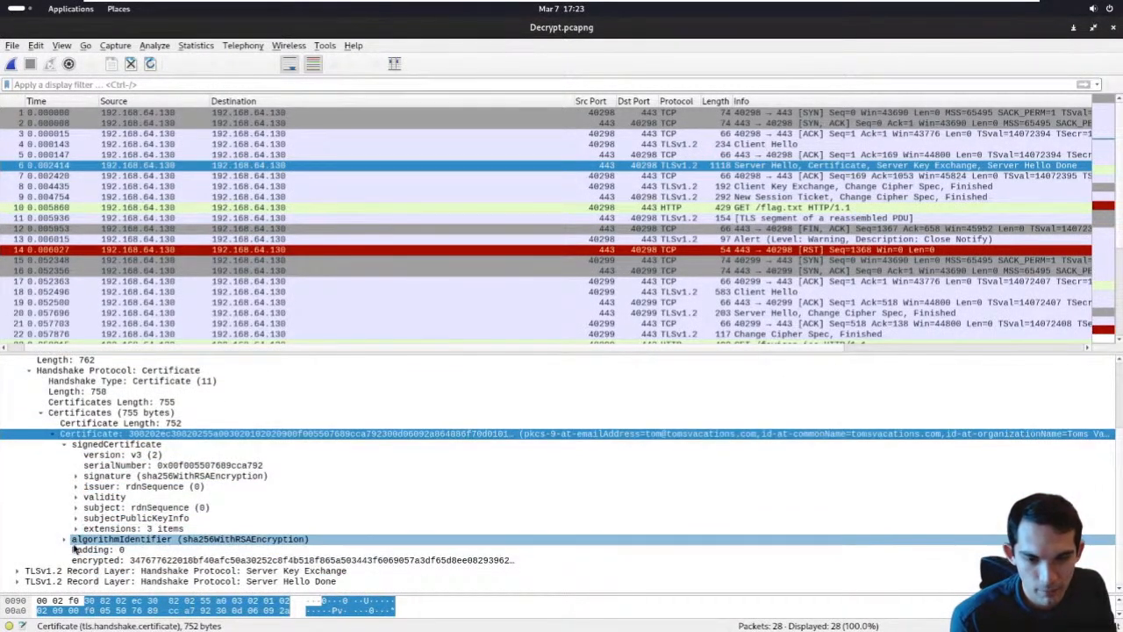
pyautogui.click(75, 508)
pyautogui.click(87, 517)
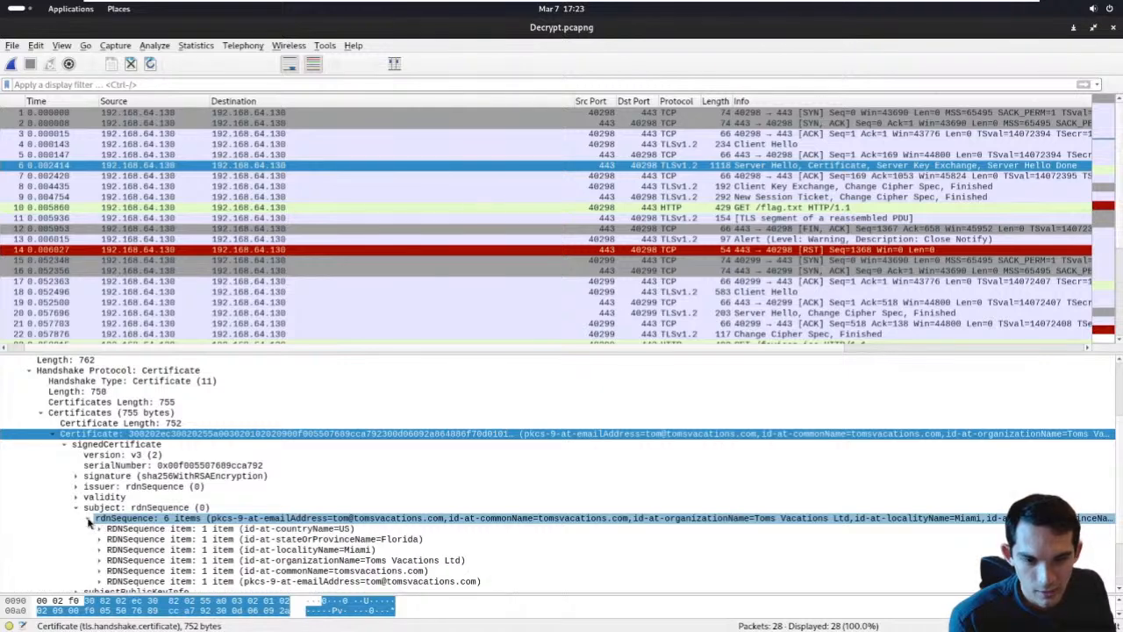
pyautogui.click(369, 519)
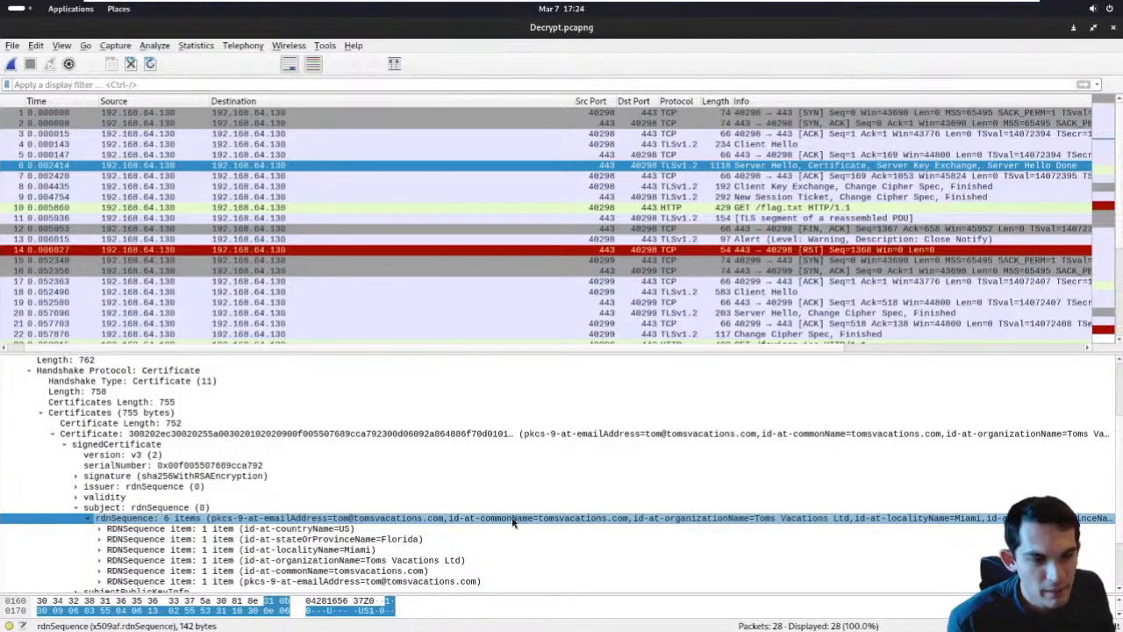
pyautogui.doubleClick(628, 524)
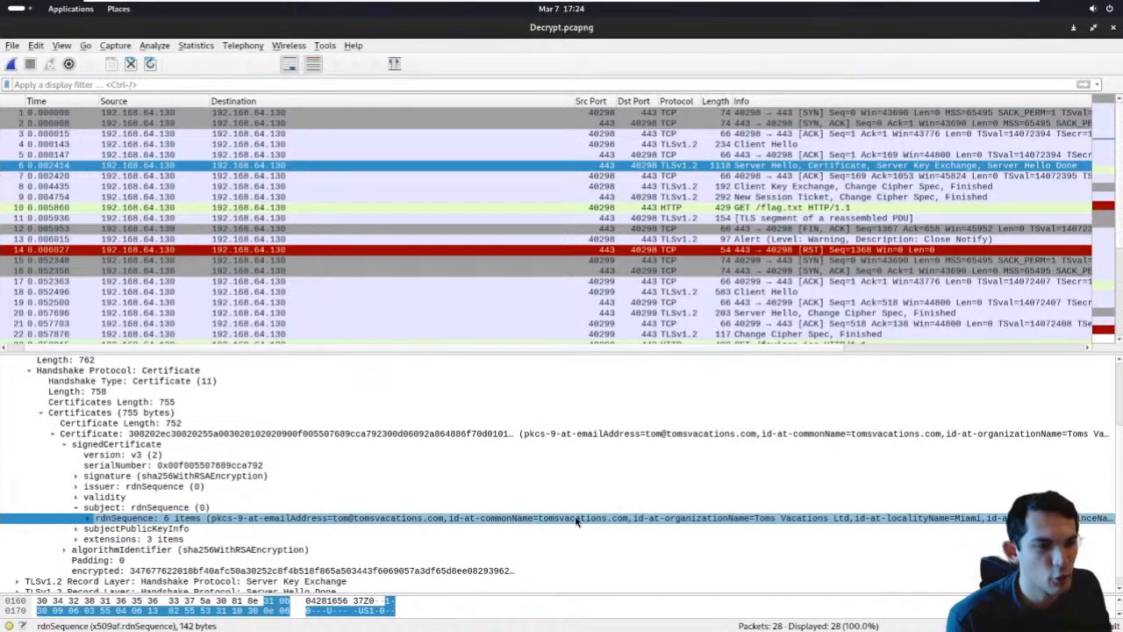
# Step: Shrink the Wireshark window, return to the challenge page in Firefox, and submit tomsvacations.com as the Q2 answer
pyautogui.moveTo(344, 33); pyautogui.dragTo(248, 84)
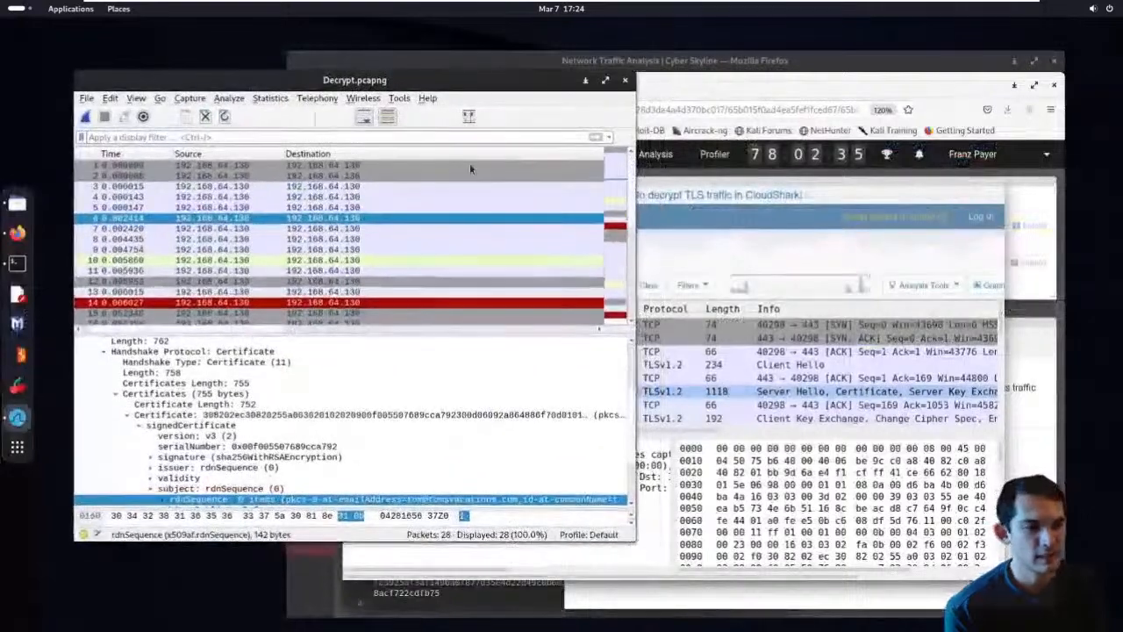
pyautogui.click(1026, 421)
pyautogui.click(963, 498)
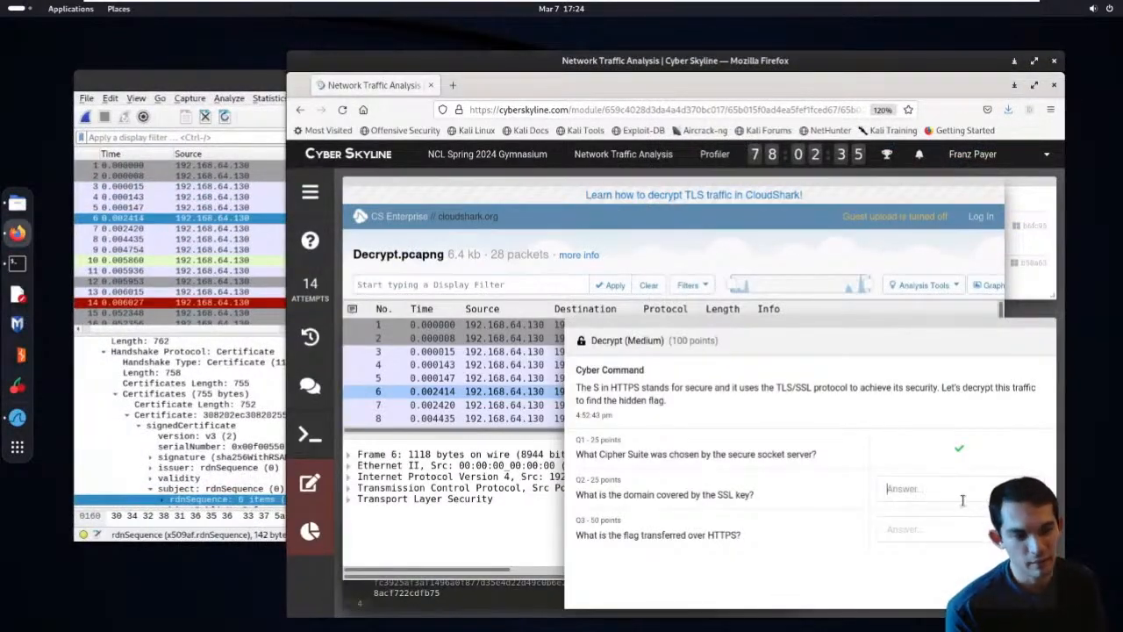
pyautogui.click(210, 84)
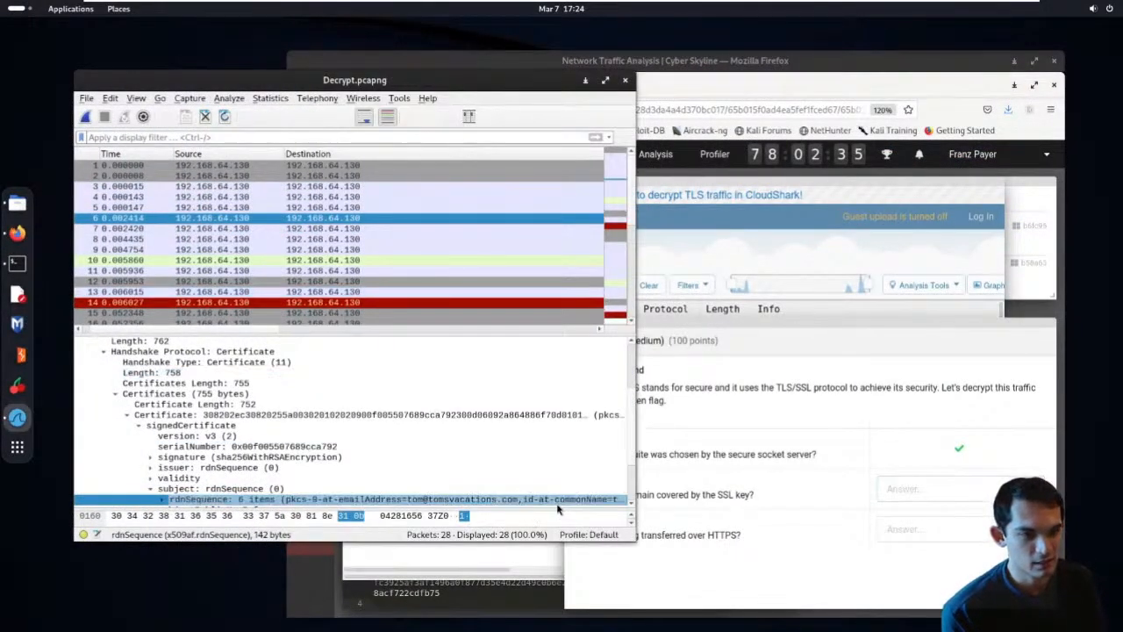
pyautogui.click(910, 455)
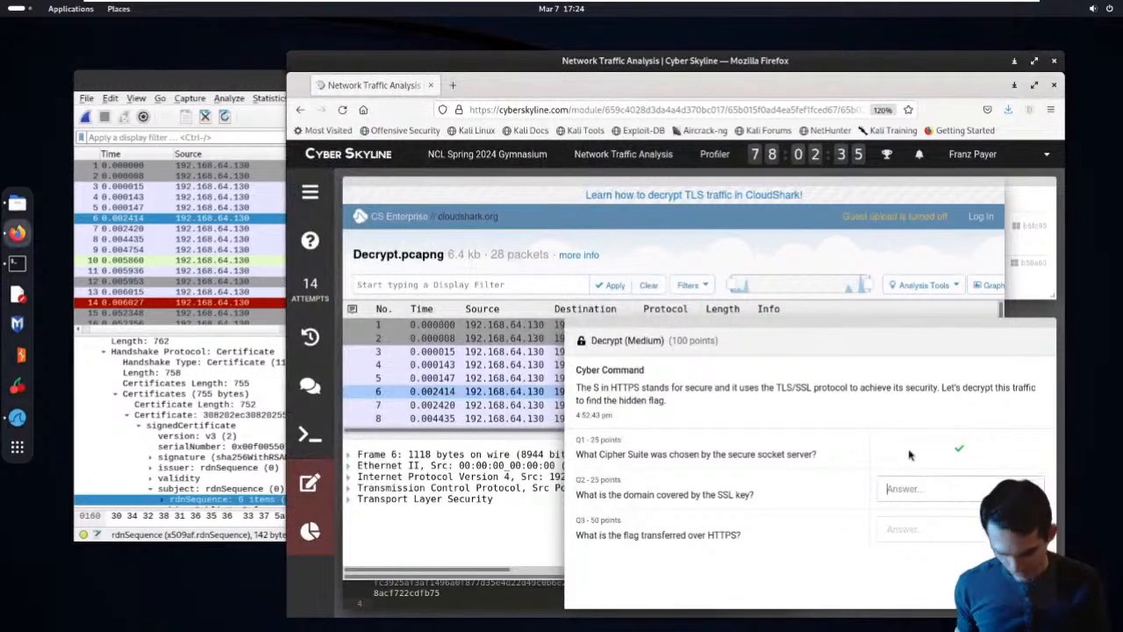
pyautogui.write('tomsvacations.com')
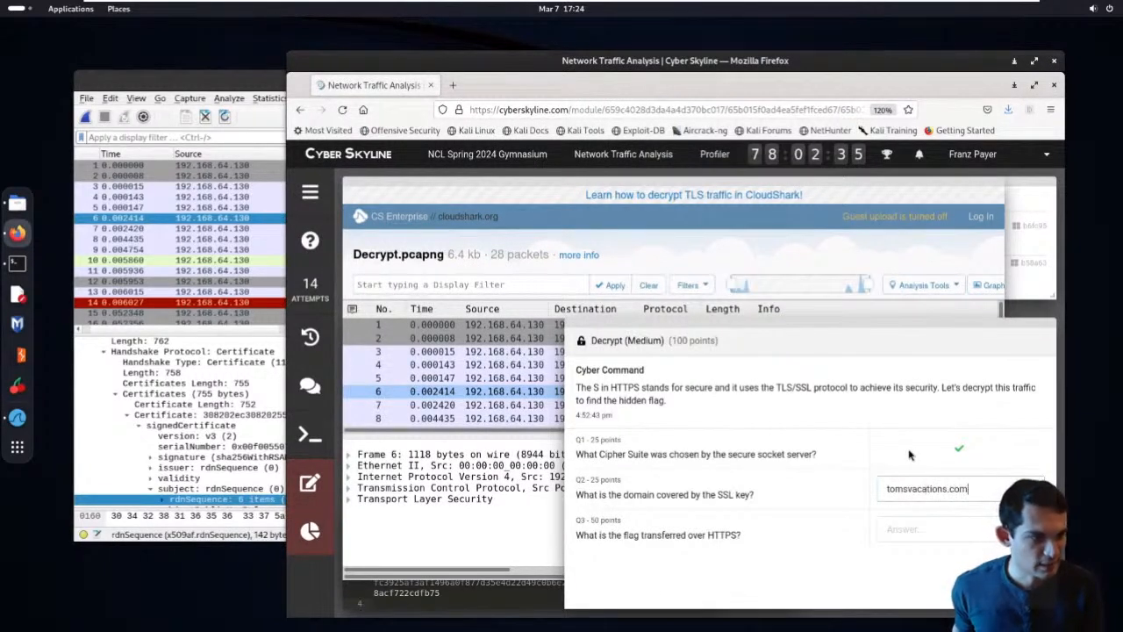
pyautogui.press('Return')
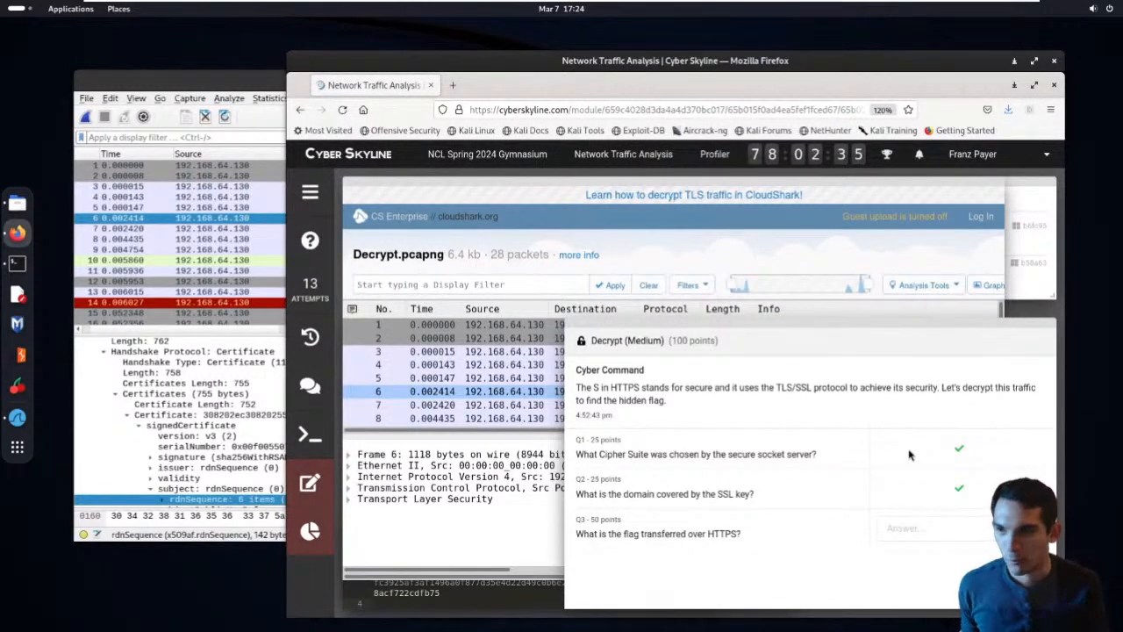
# Step: Read question Q3 about the flag transferred over HTTPS, filter the Wireshark capture by http, and maximize its window
pyautogui.moveTo(746, 535); pyautogui.dragTo(573, 534)
pyautogui.click(628, 571)
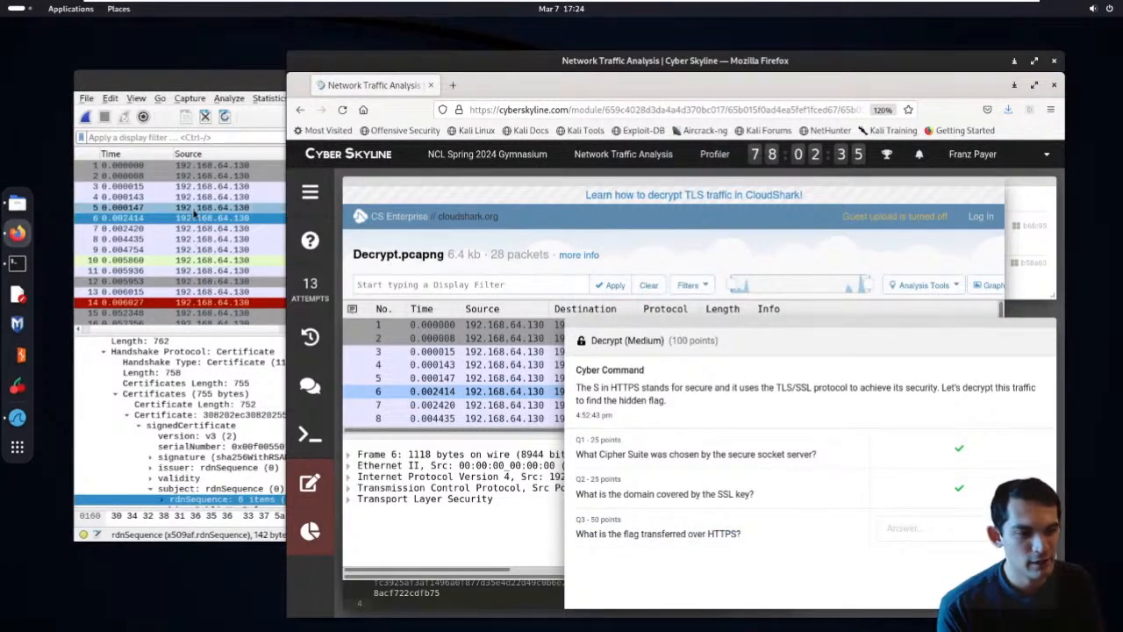
pyautogui.click(173, 86)
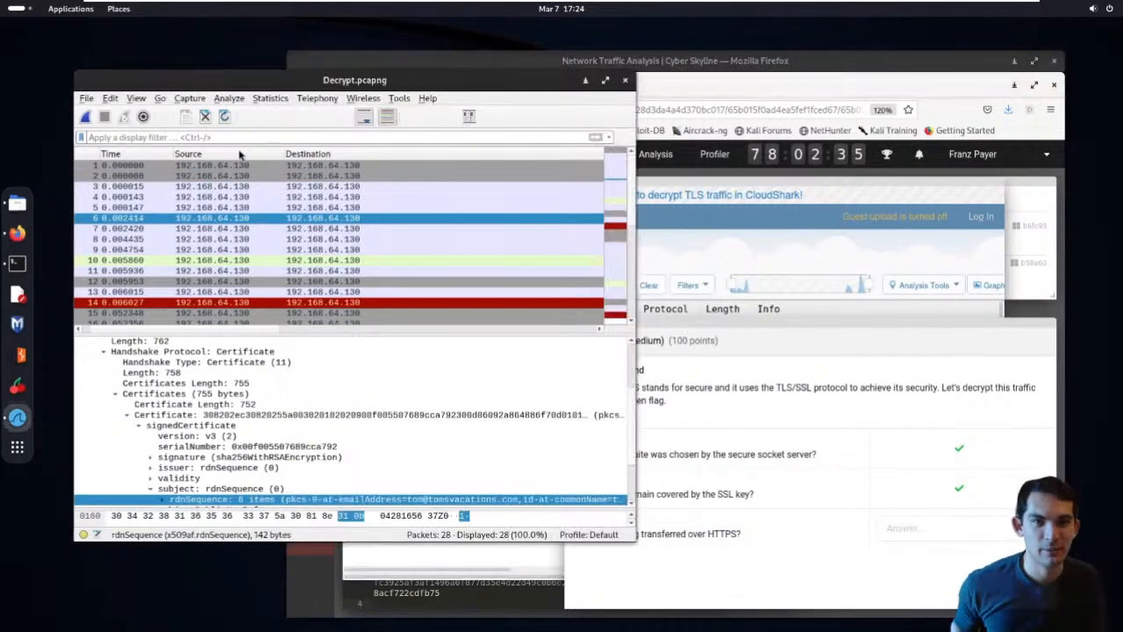
pyautogui.click(235, 138)
pyautogui.write('http')
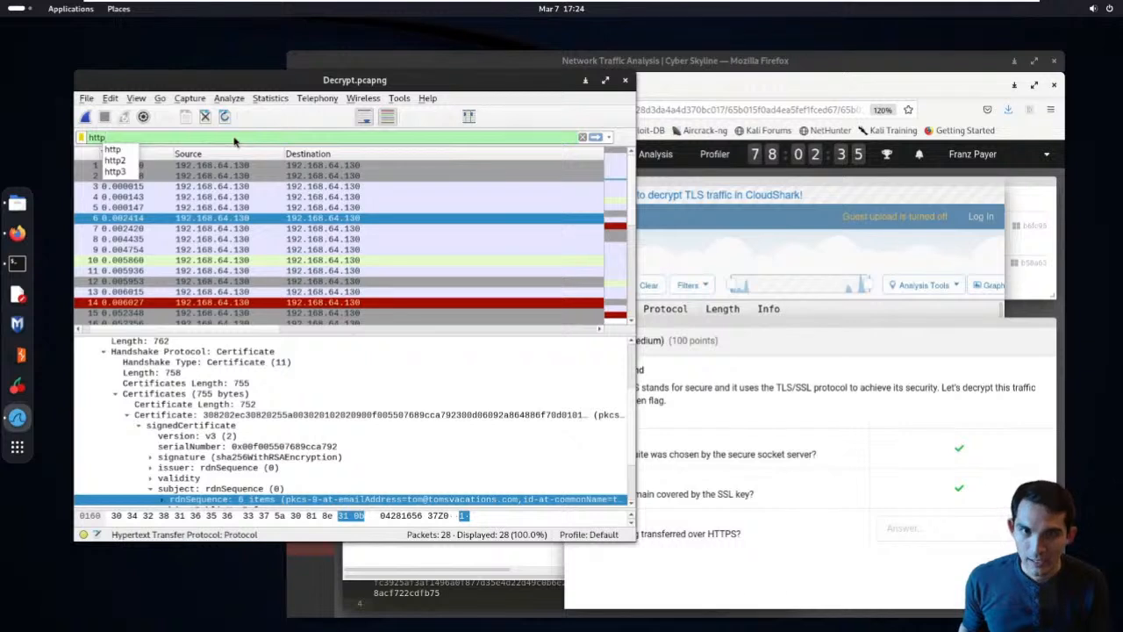
pyautogui.press('Return')
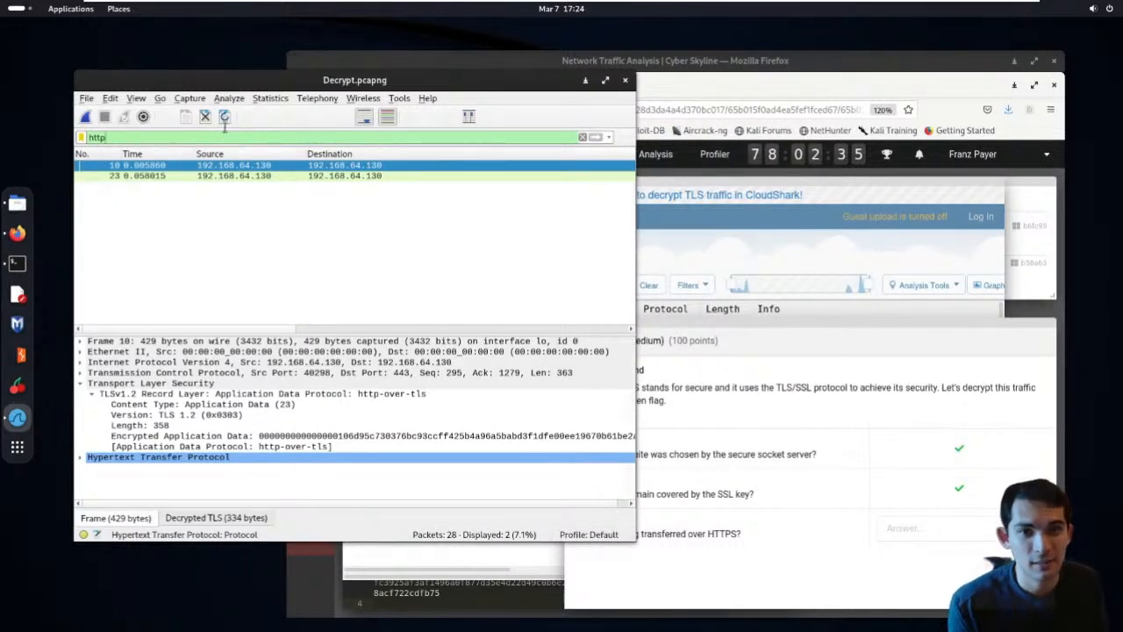
pyautogui.doubleClick(296, 81)
pyautogui.click(589, 228)
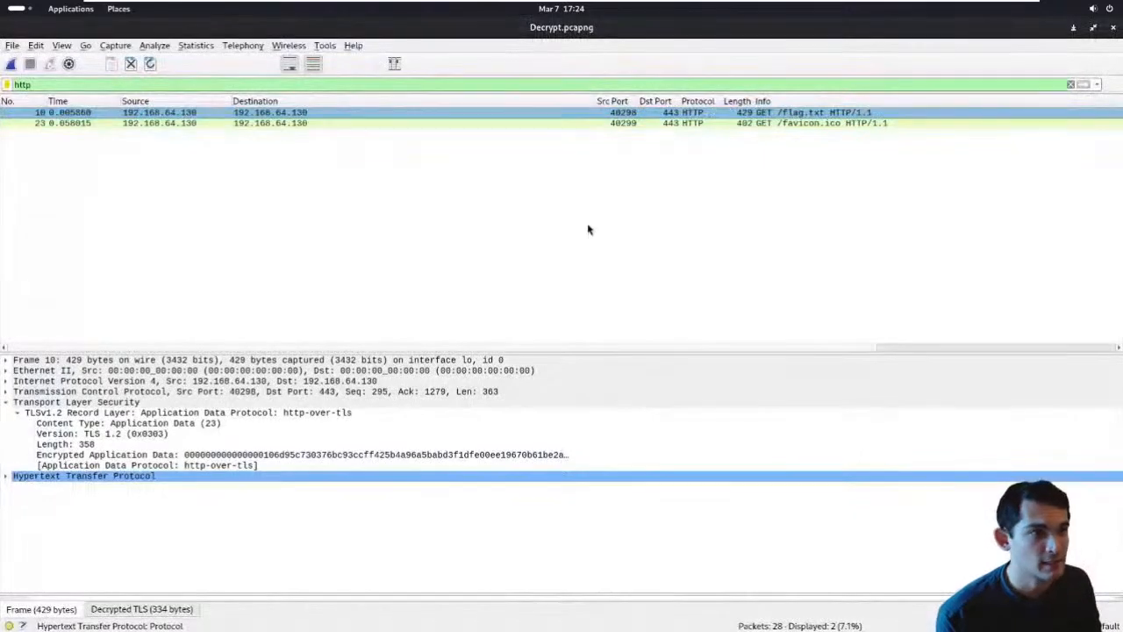
# Step: Follow the TCP stream of the GET /flag.txt packet, inspect the conversation, close it, and clear the display filter
pyautogui.click(764, 114)
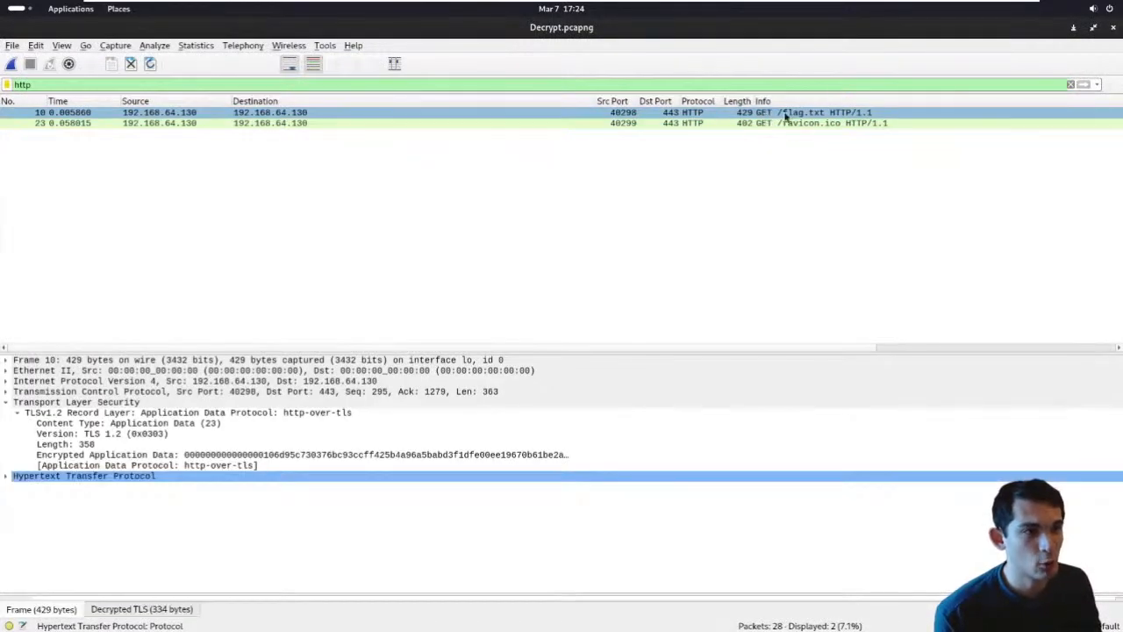
pyautogui.rightClick(800, 118)
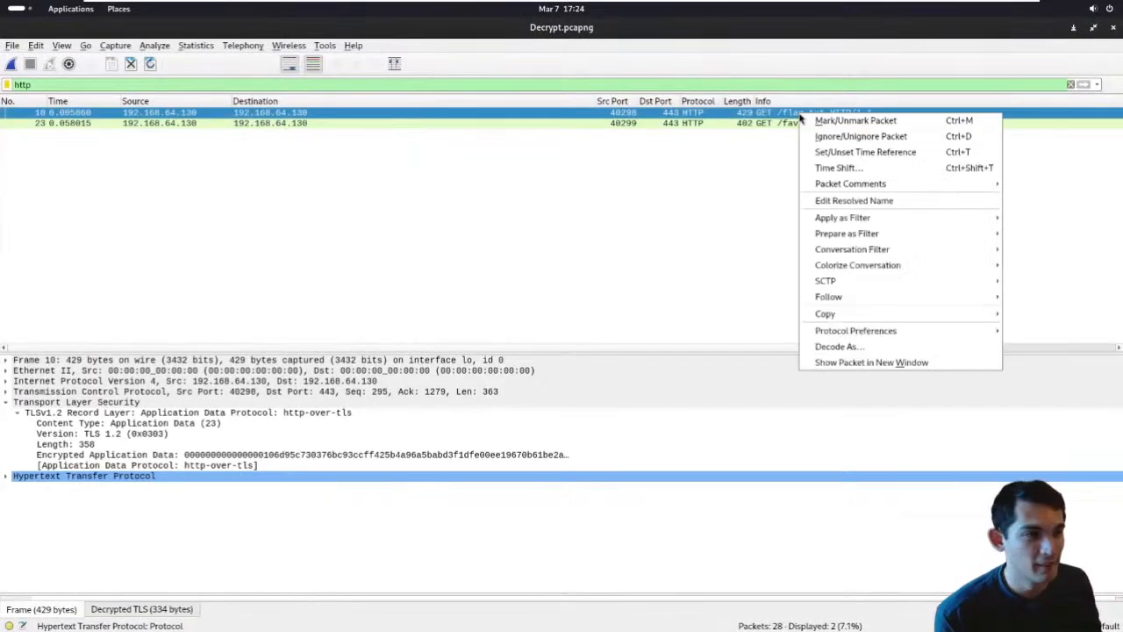
pyautogui.moveTo(866, 302)
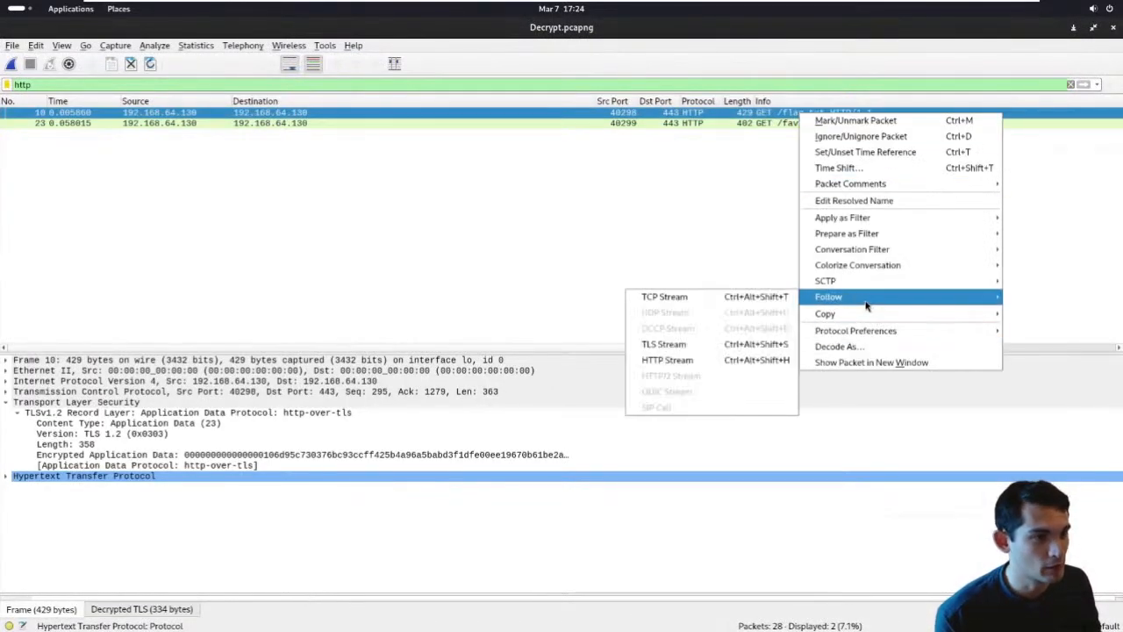
pyautogui.click(713, 296)
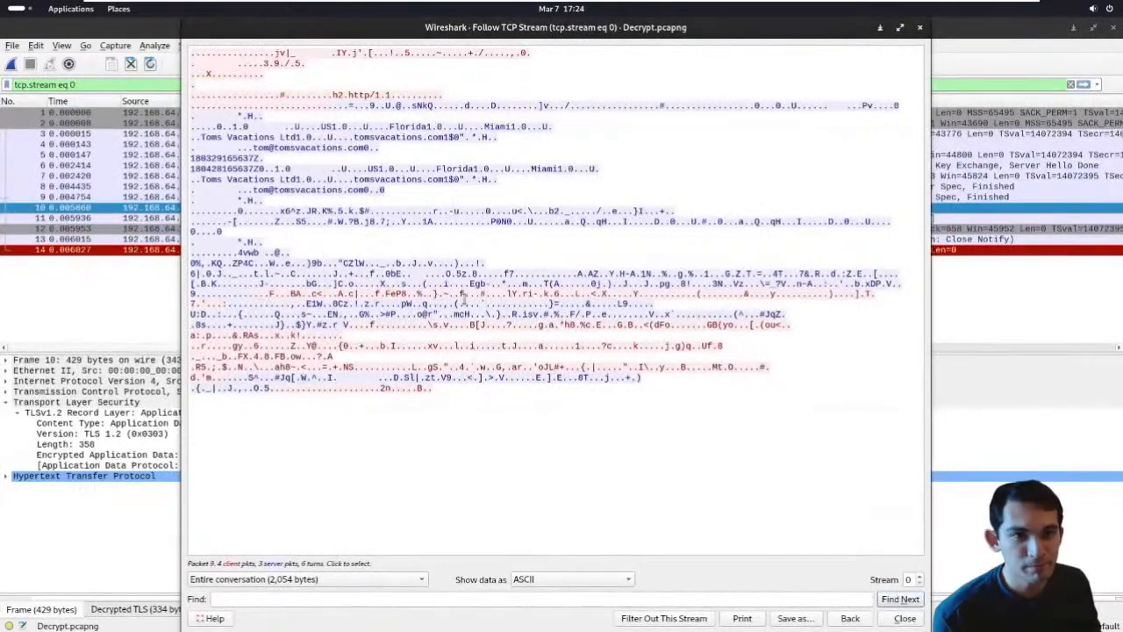
pyautogui.click(429, 265)
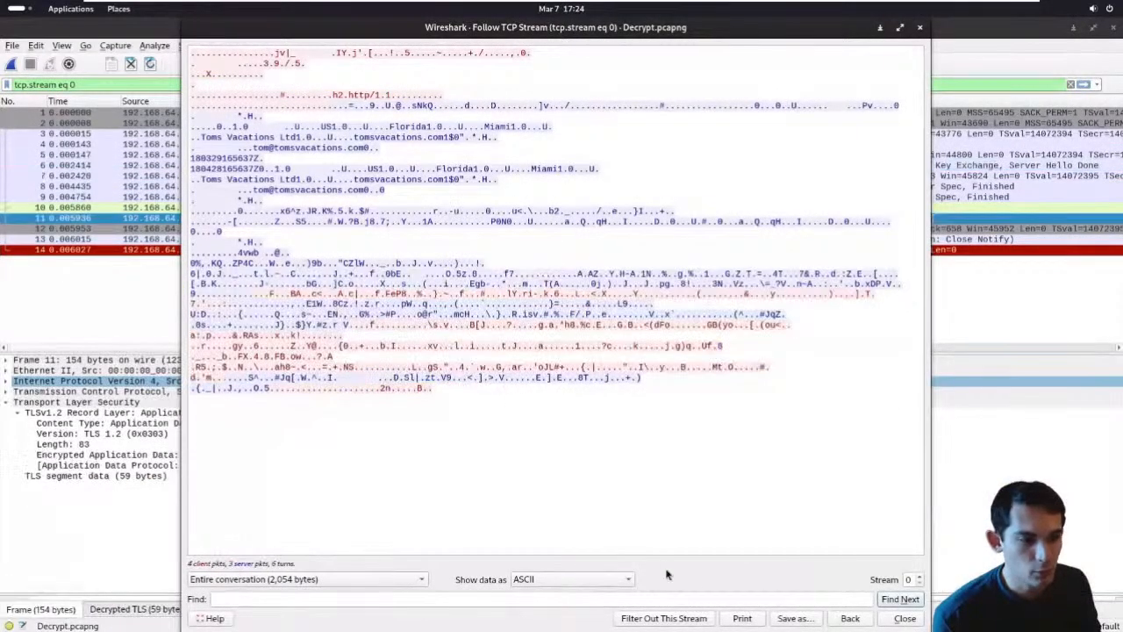
pyautogui.click(922, 27)
pyautogui.press('BackSpace')
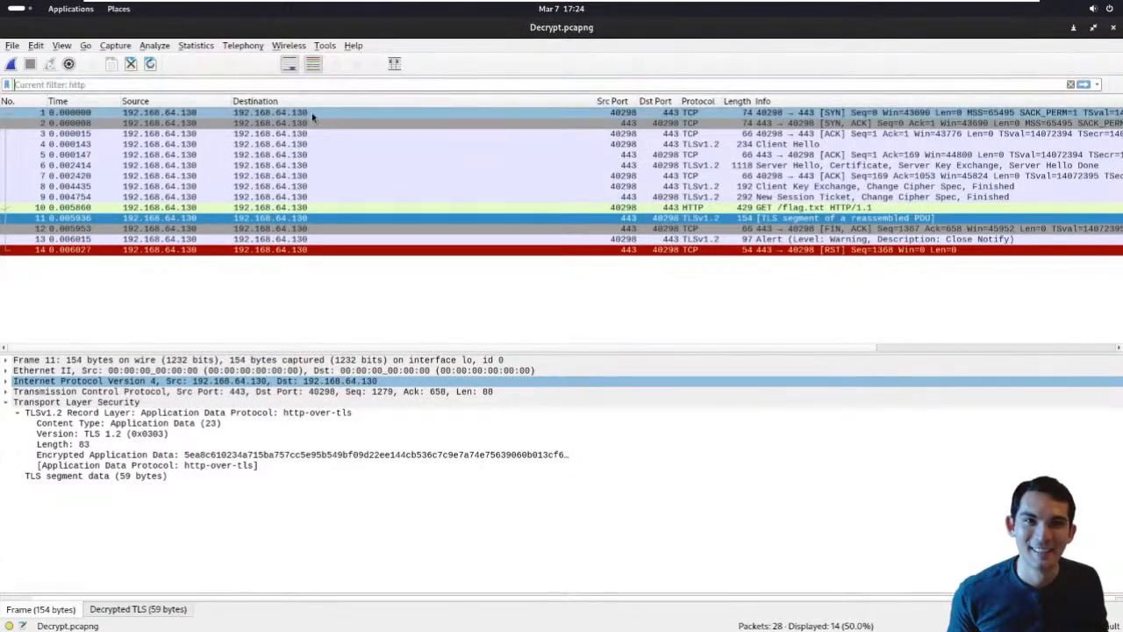
pyautogui.press('Return')
# Step: Follow the HTTP stream of the GET /flag.txt packet, look through the request, close it, and remove the resulting display filter
pyautogui.rightClick(812, 209)
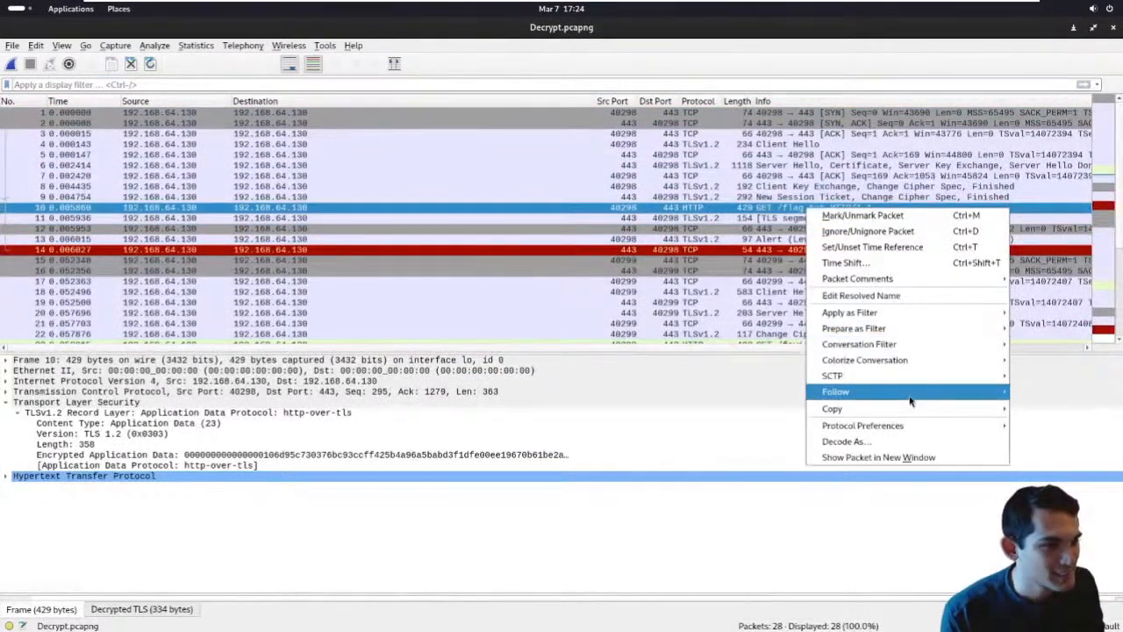
pyautogui.moveTo(877, 392)
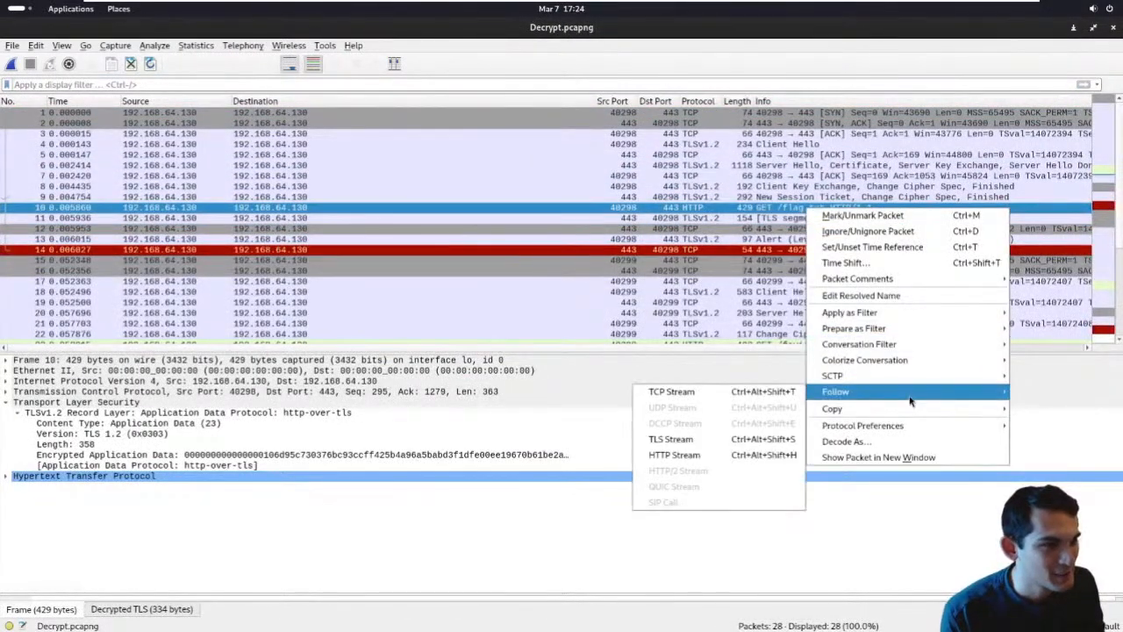
pyautogui.click(707, 456)
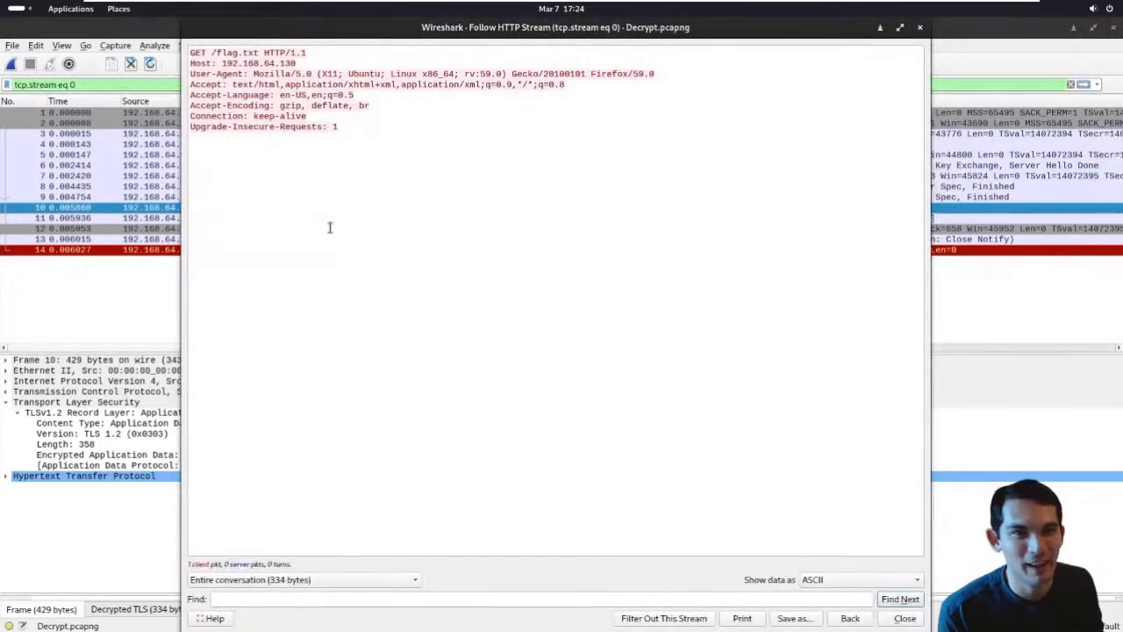
pyautogui.moveTo(330, 228); pyautogui.dragTo(166, 48)
pyautogui.moveTo(556, 198); pyautogui.dragTo(966, 91)
pyautogui.click(925, 28)
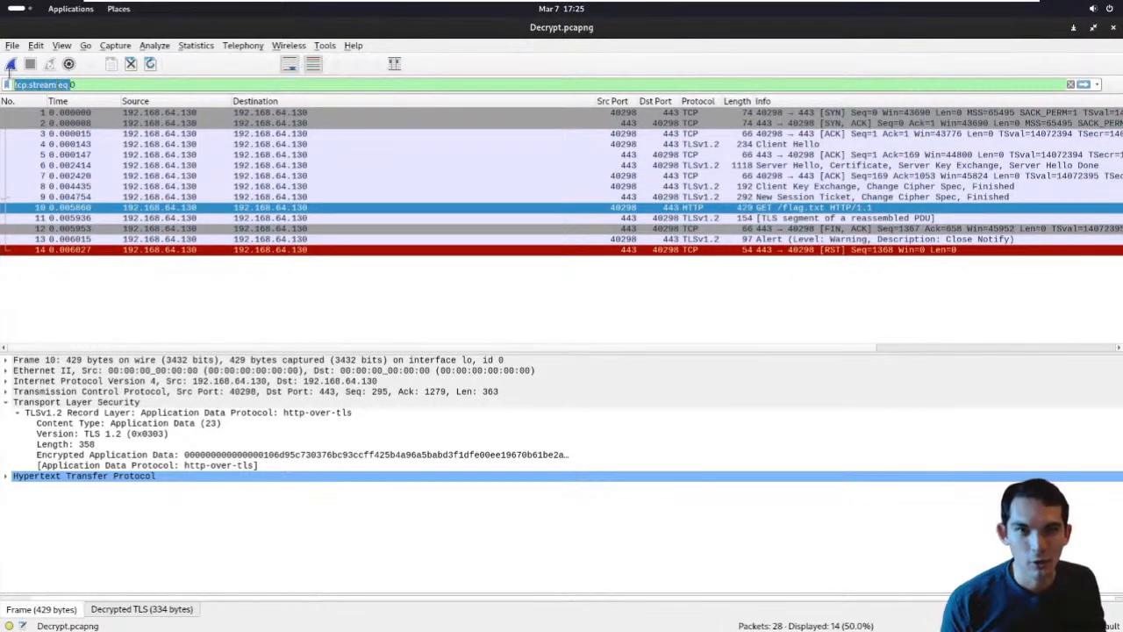
pyautogui.press('BackSpace')
pyautogui.press('Return')
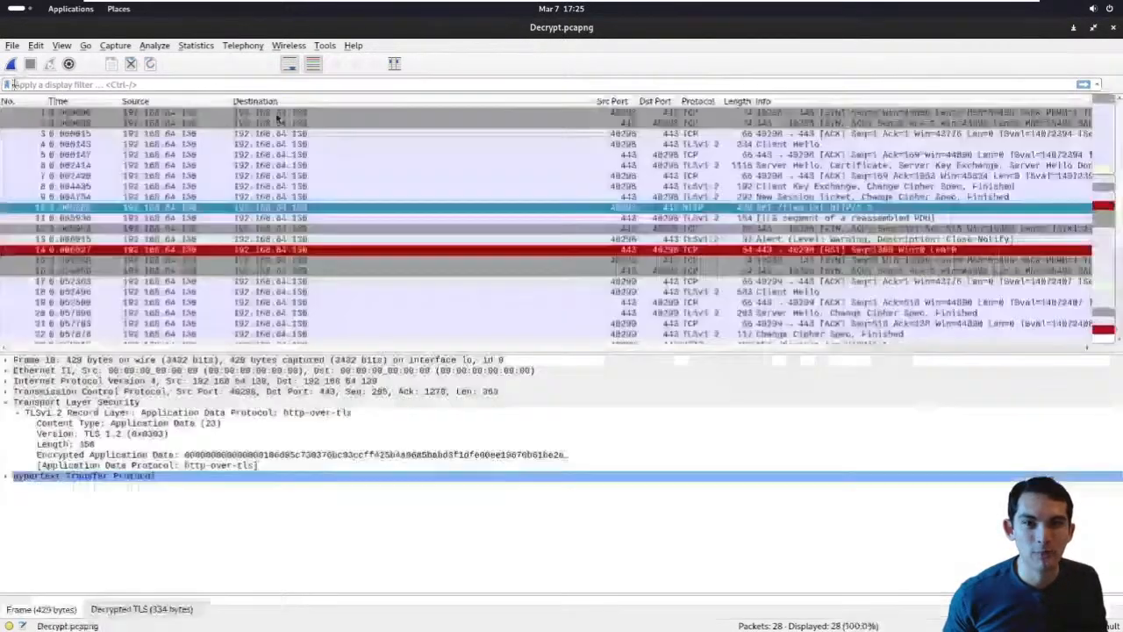
# Step: Compare the two HTTP requests in the packet list, GET /flag.txt and GET /favicon.ico
pyautogui.click(714, 283)
pyautogui.scroll(-2, 728, 303)
pyautogui.click(697, 283)
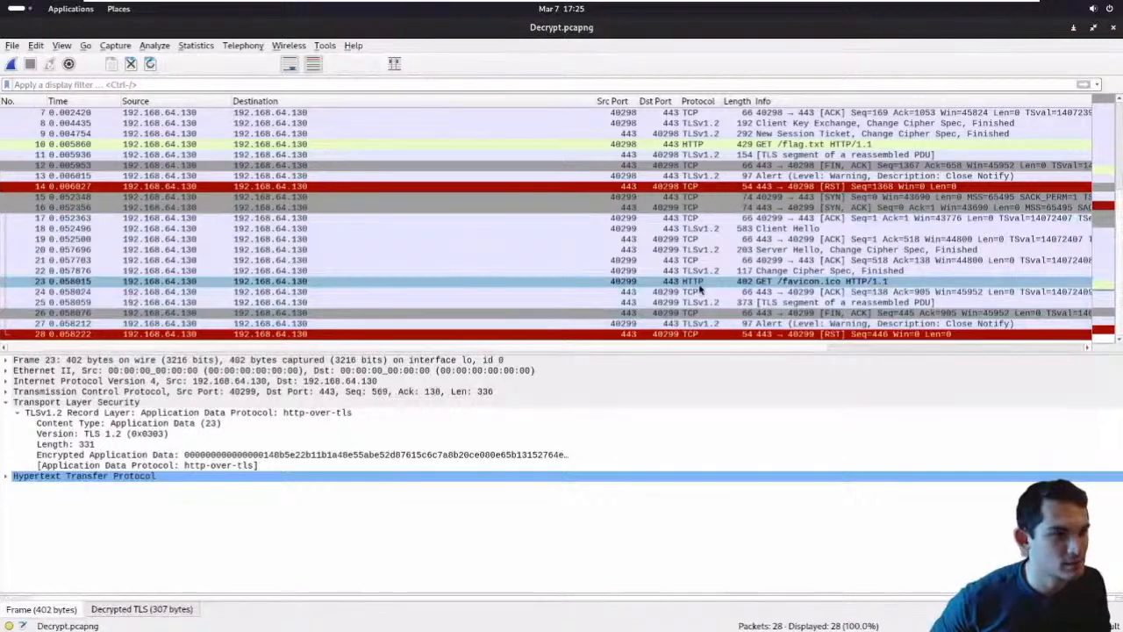
pyautogui.click(827, 294)
pyautogui.rightClick(818, 149)
pyautogui.click(757, 209)
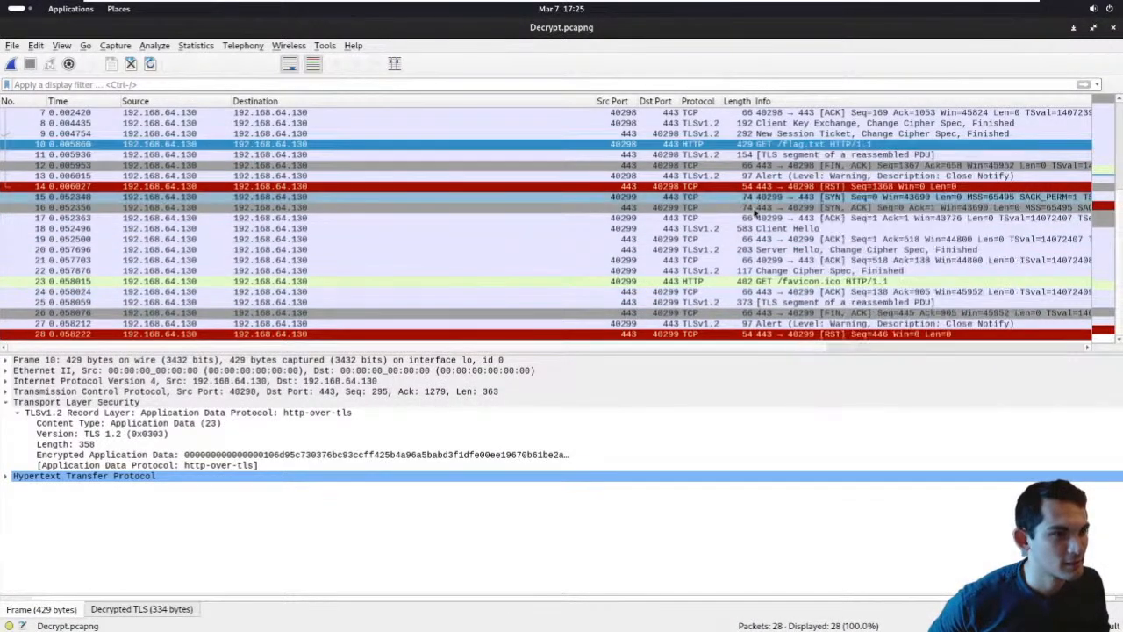
pyautogui.click(768, 249)
pyautogui.click(777, 281)
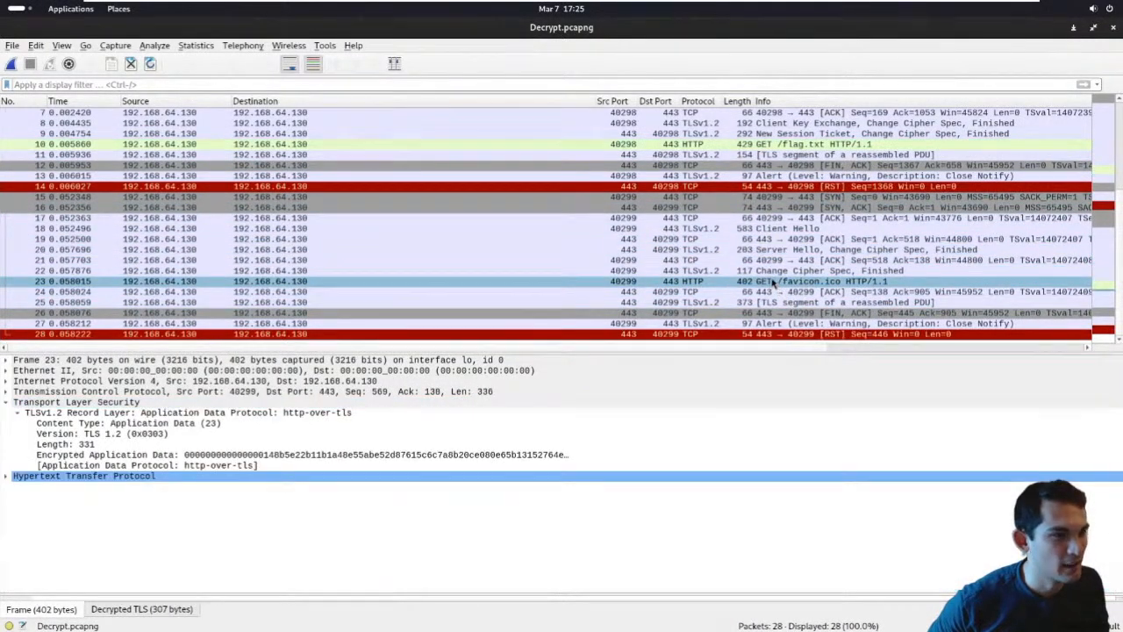
# Step: Follow the HTTP stream of the GET /flag.txt packet, look through the whole conversation, and close it
pyautogui.click(788, 156)
pyautogui.rightClick(787, 146)
pyautogui.moveTo(856, 337)
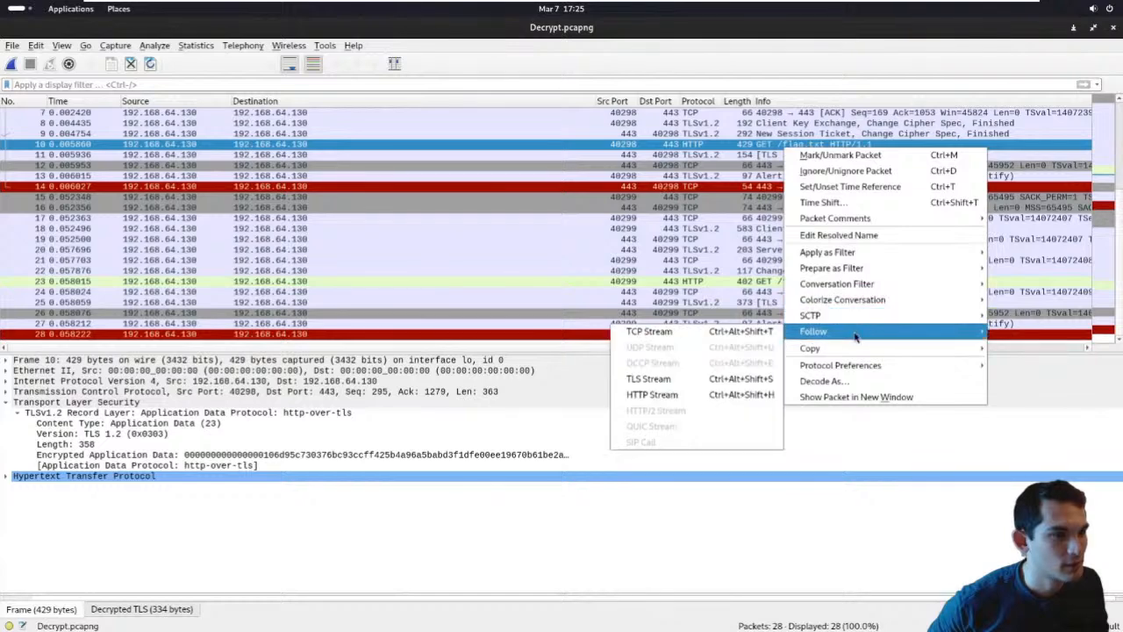
pyautogui.click(739, 394)
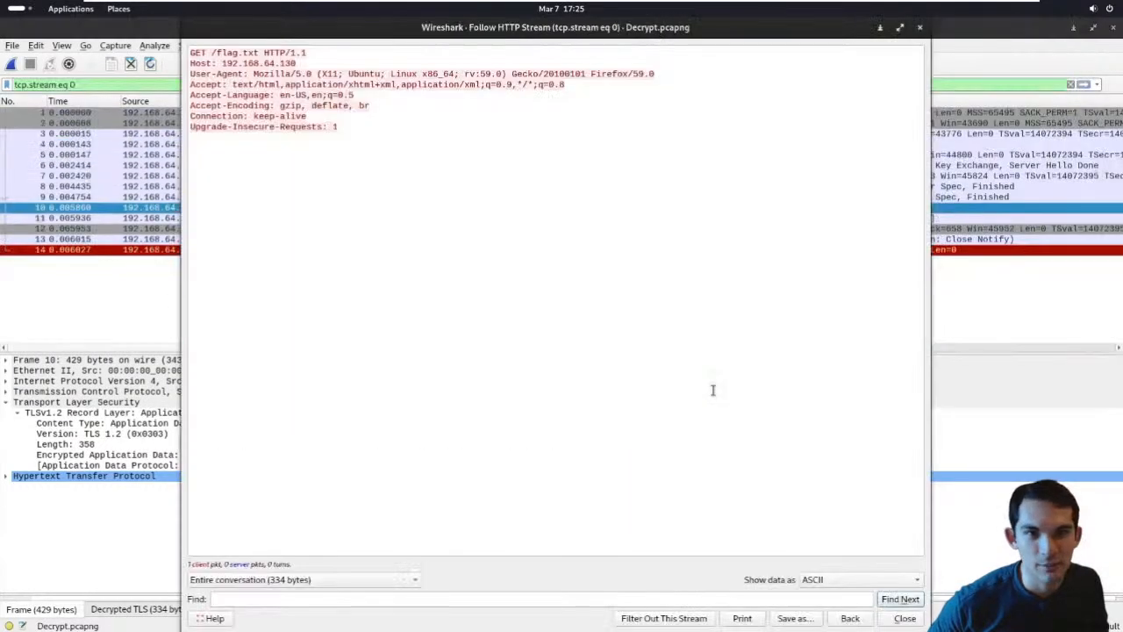
pyautogui.moveTo(345, 198); pyautogui.dragTo(192, 45)
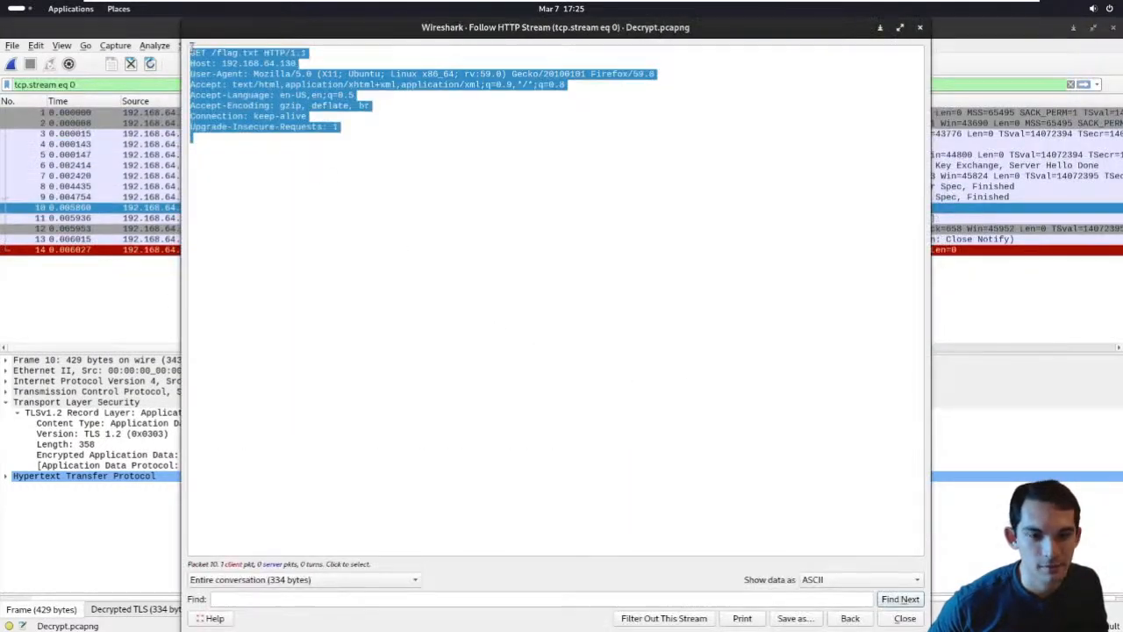
pyautogui.click(347, 269)
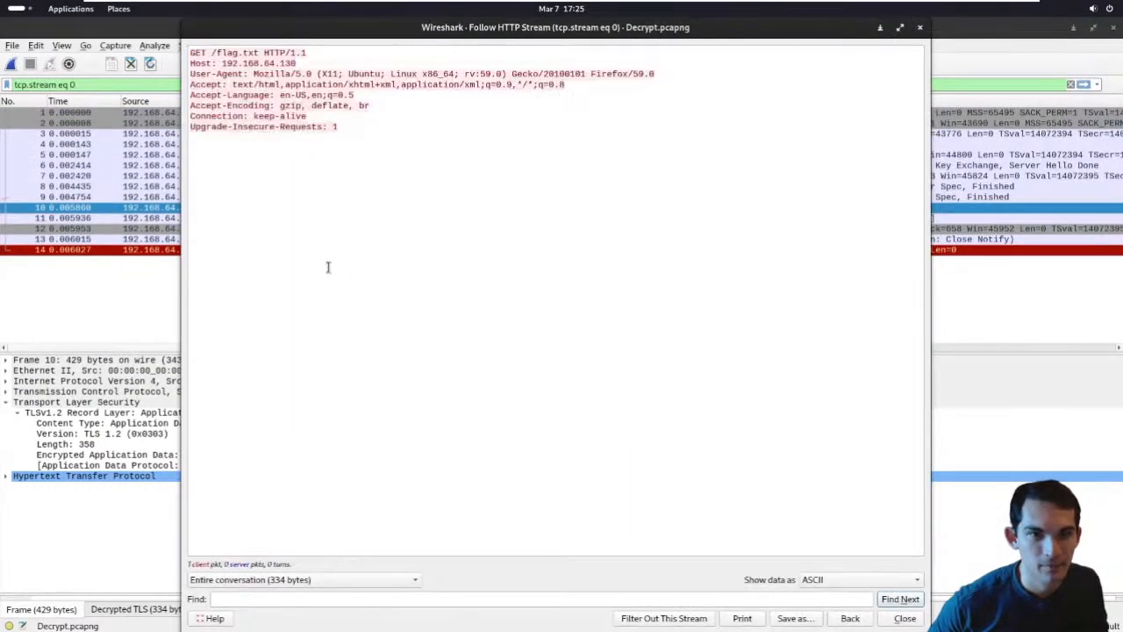
pyautogui.click(918, 28)
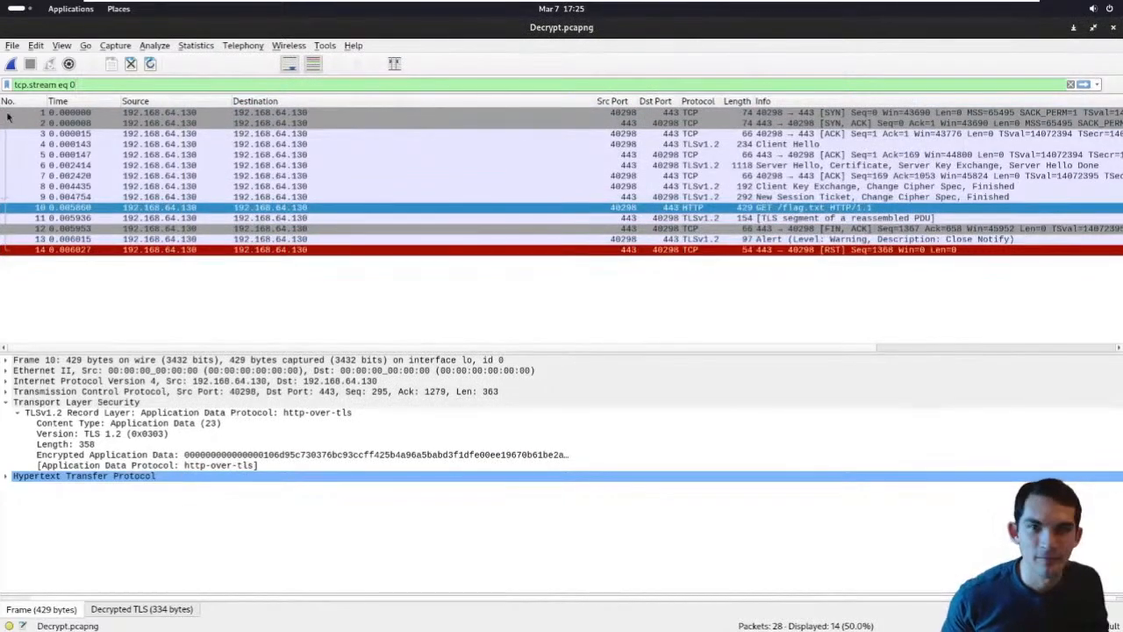
# Step: Check the packets around and after GET /flag.txt in the filtered stream, and clear the display filter
pyautogui.click(716, 229)
pyautogui.click(715, 210)
pyautogui.click(714, 229)
pyautogui.click(712, 250)
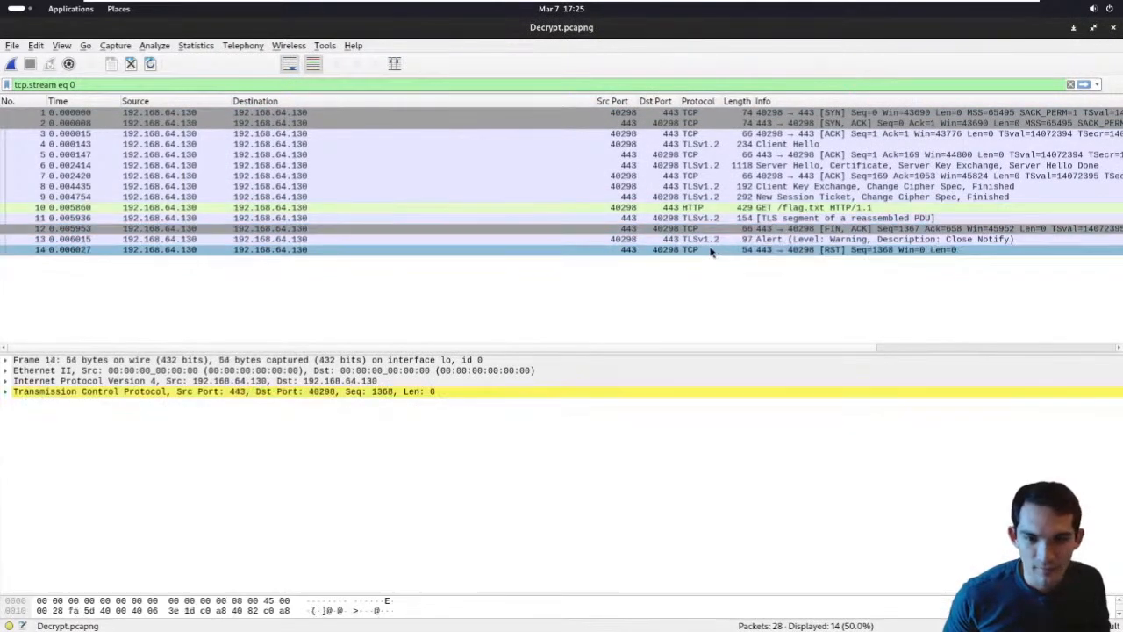
pyautogui.press('BackSpace')
pyautogui.press('Return')
pyautogui.scroll(-1, 716, 297)
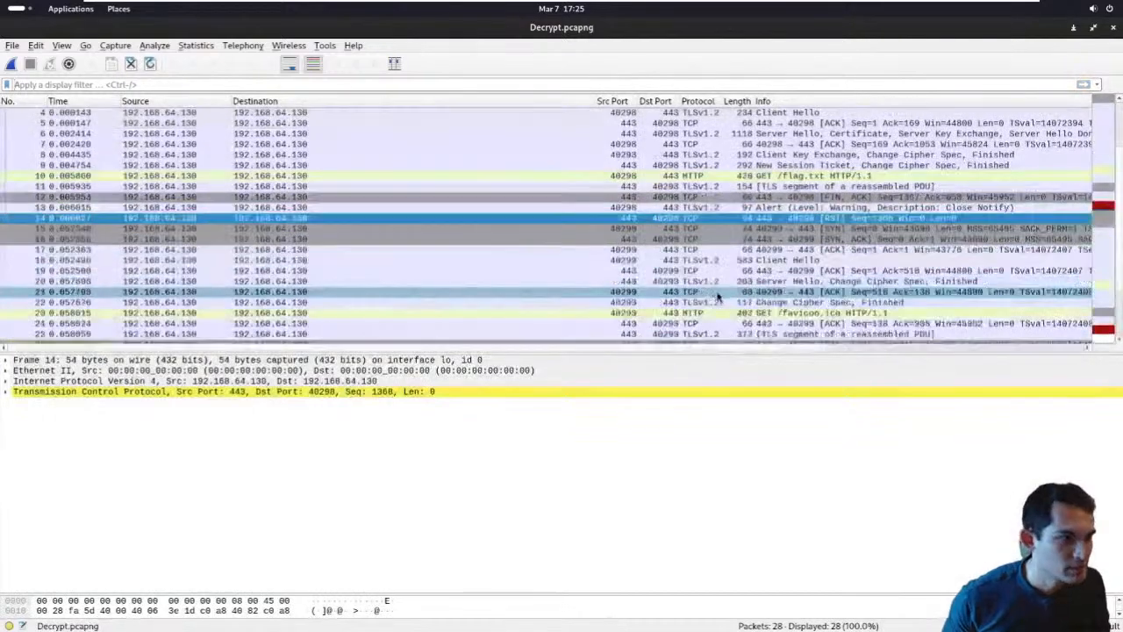
# Step: Expand the Hypertext Transfer Protocol section and the request line of the GET /favicon.ico packet to read its fields
pyautogui.click(740, 313)
pyautogui.doubleClick(275, 478)
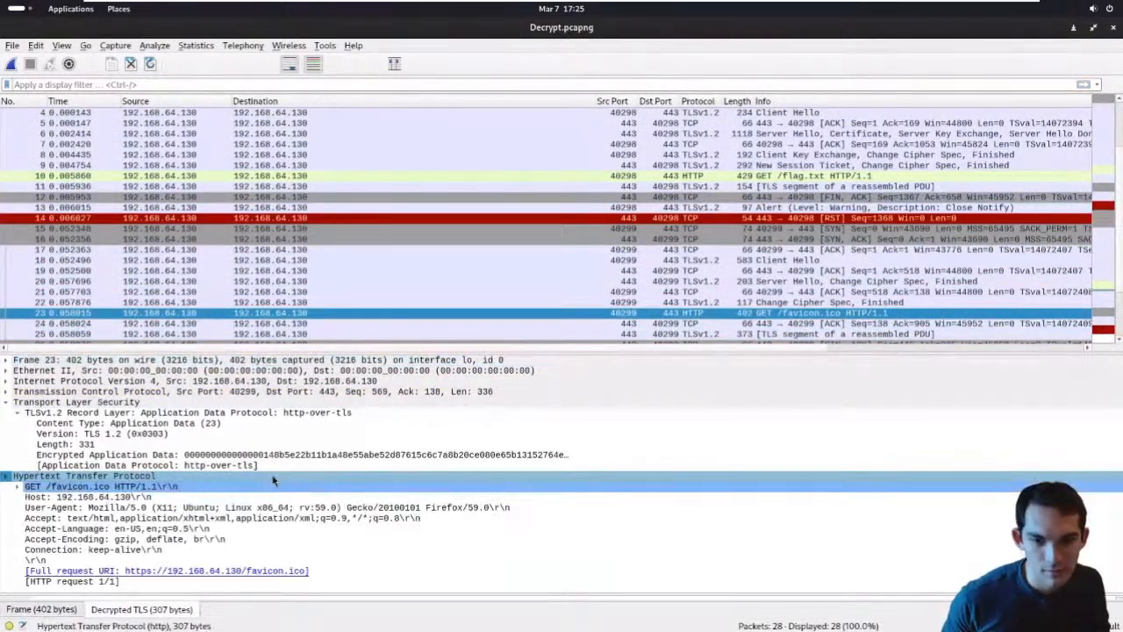
pyautogui.click(276, 499)
pyautogui.press('Down')
pyautogui.press('Up')
pyautogui.press('Up')
pyautogui.press('Right')
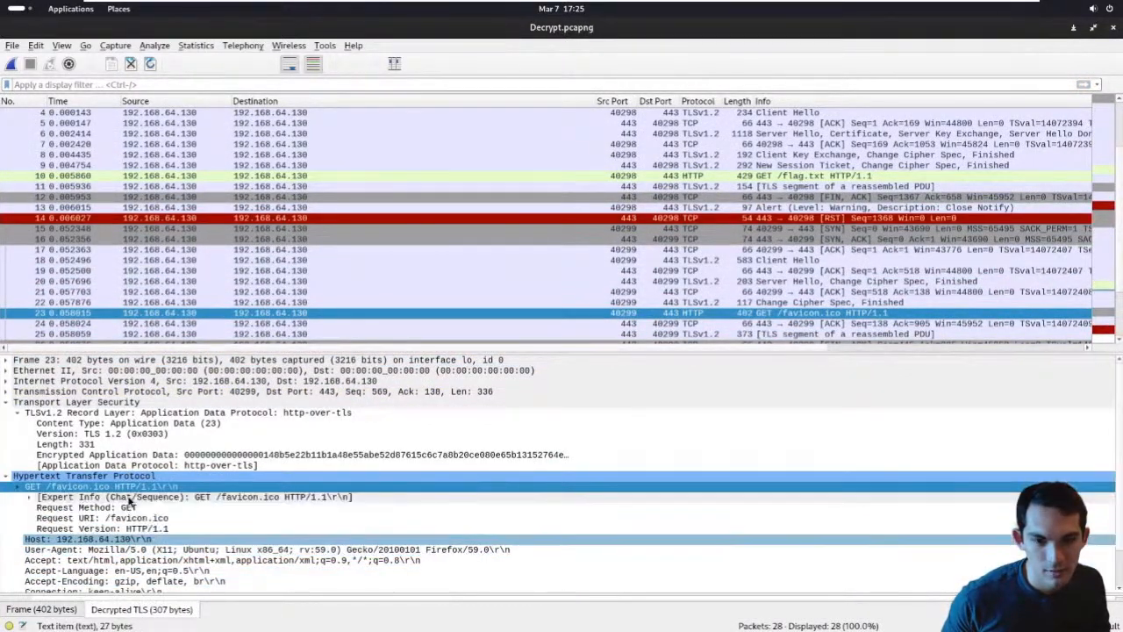
pyautogui.press('Down')
# Step: Enlarge the packet list to show the whole capture and examine the packets from GET /favicon.ico through packet 28
pyautogui.click(605, 323)
pyautogui.click(667, 360)
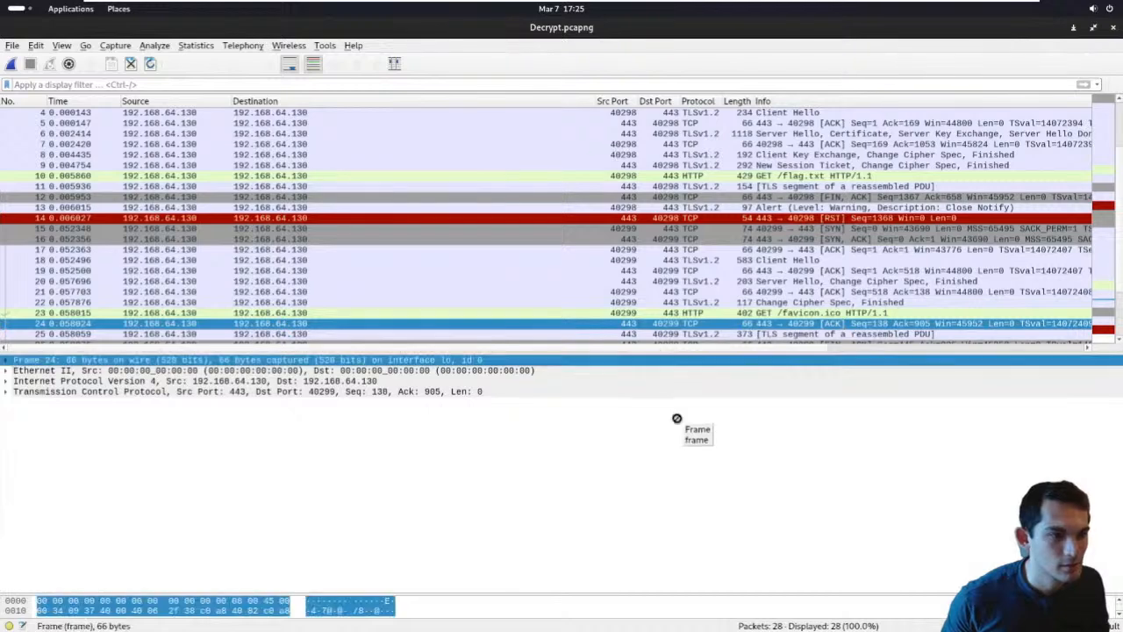
pyautogui.moveTo(671, 382); pyautogui.dragTo(671, 457)
pyautogui.click(669, 387)
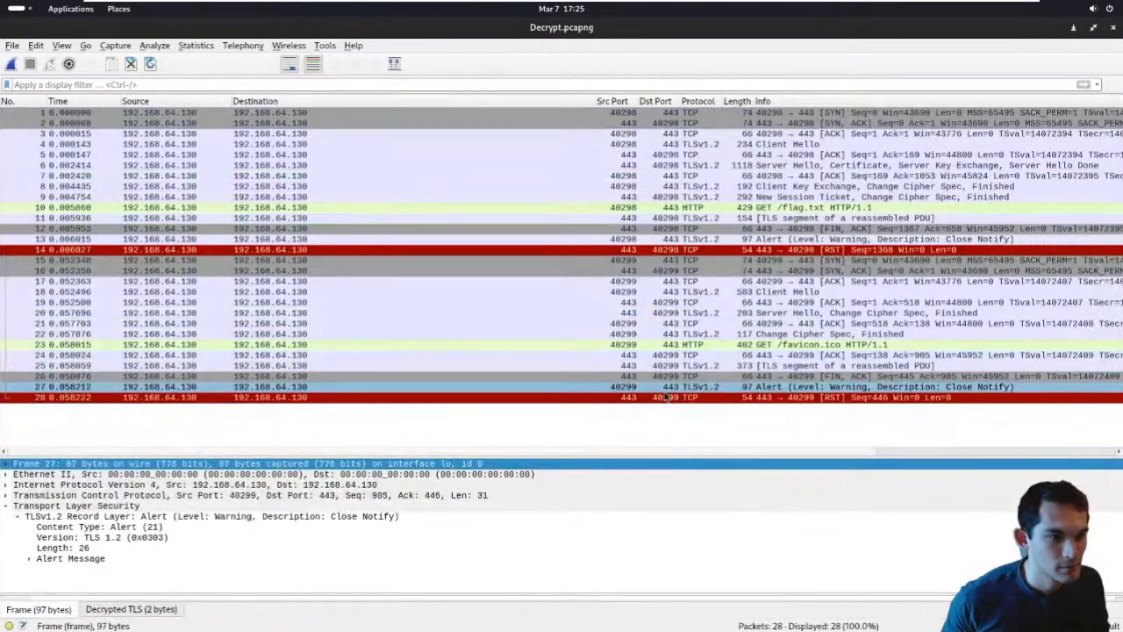
pyautogui.click(664, 397)
pyautogui.press('Up')
pyautogui.press('Up')
pyautogui.press('Down')
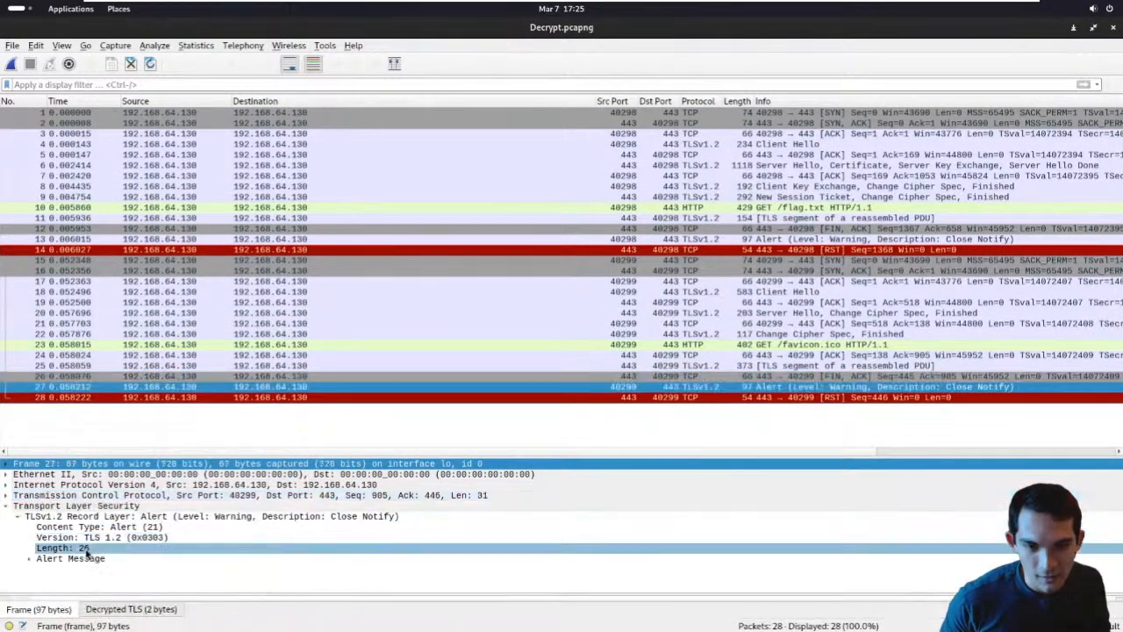
pyautogui.click(39, 559)
pyautogui.click(132, 367)
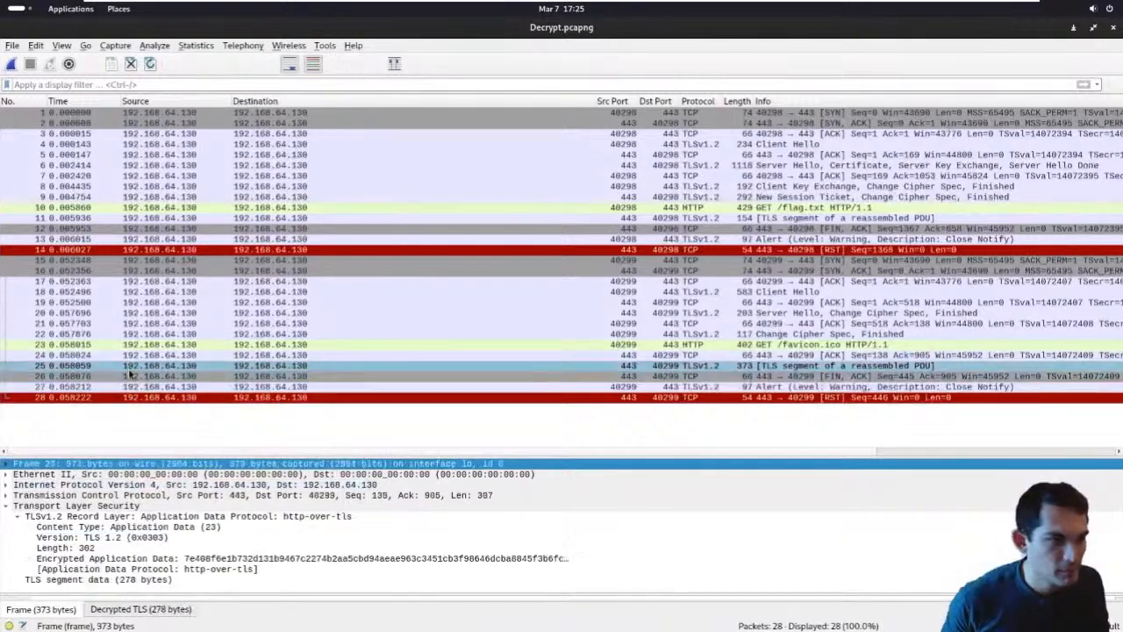
pyautogui.press('Up')
pyautogui.press('Up')
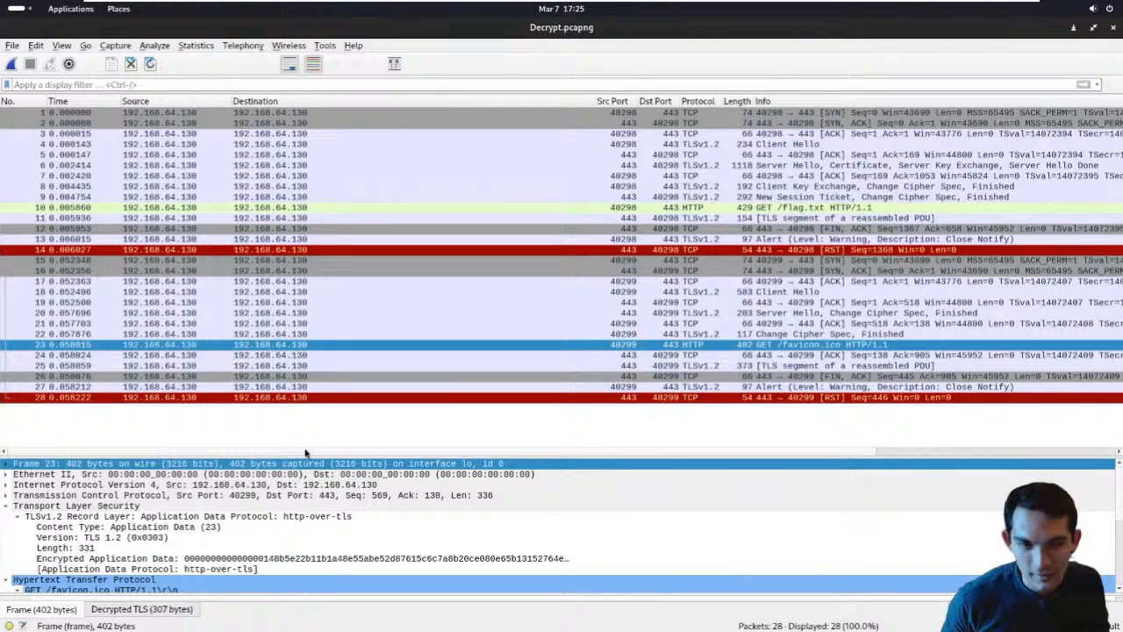
# Step: Filter the capture by http.response to look for server replies, and clear the filter
pyautogui.click(82, 84)
pyautogui.write('h')
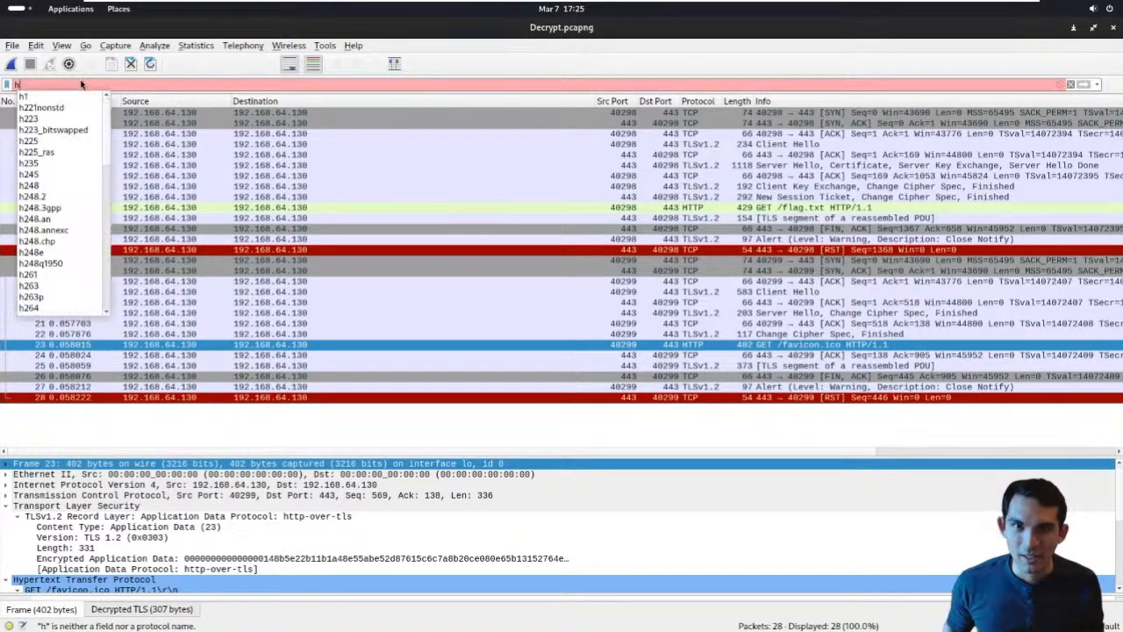
pyautogui.write('ttp.reques')
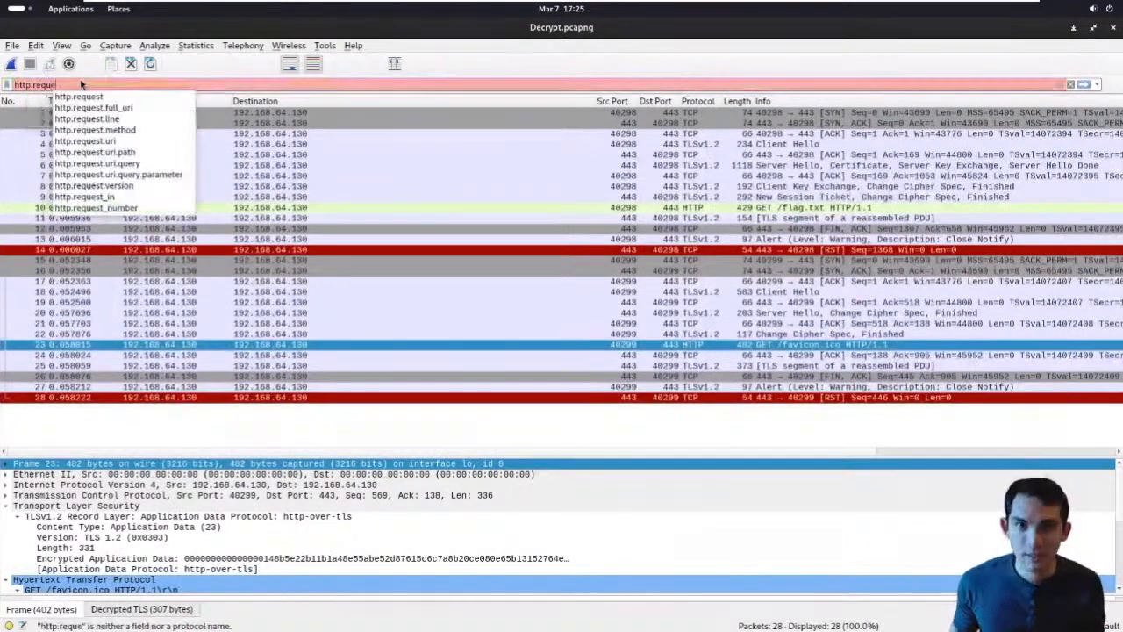
pyautogui.press('BackSpace')
pyautogui.press('BackSpace')
pyautogui.press('BackSpace')
pyautogui.press('BackSpace')
pyautogui.write('sponse')
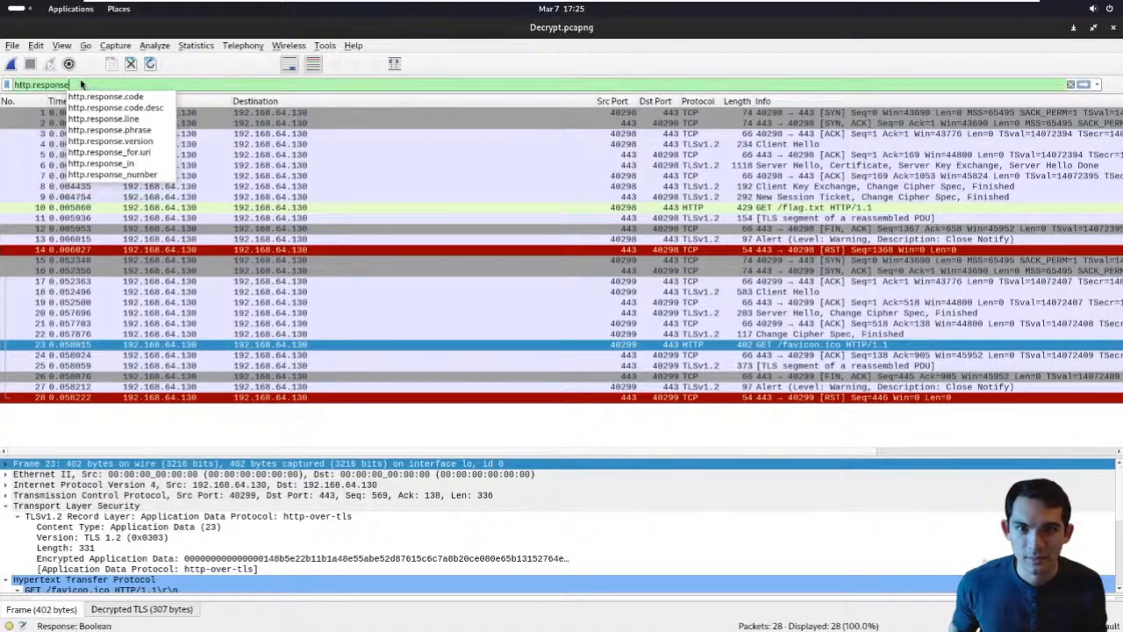
pyautogui.press('Return')
pyautogui.press('BackSpace')
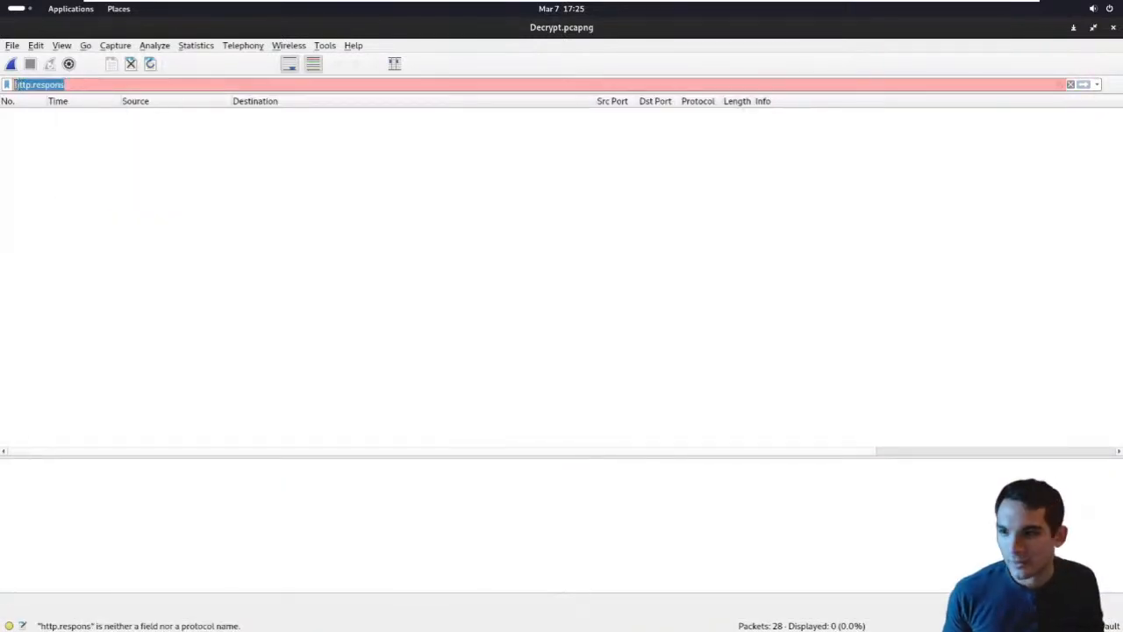
pyautogui.press('BackSpace')
pyautogui.press('Return')
# Step: Enlarge the packet details and read the HTTP fields of GET /favicon.ico and GET /flag.txt, expanding the Expert Info of the latter
pyautogui.click(242, 345)
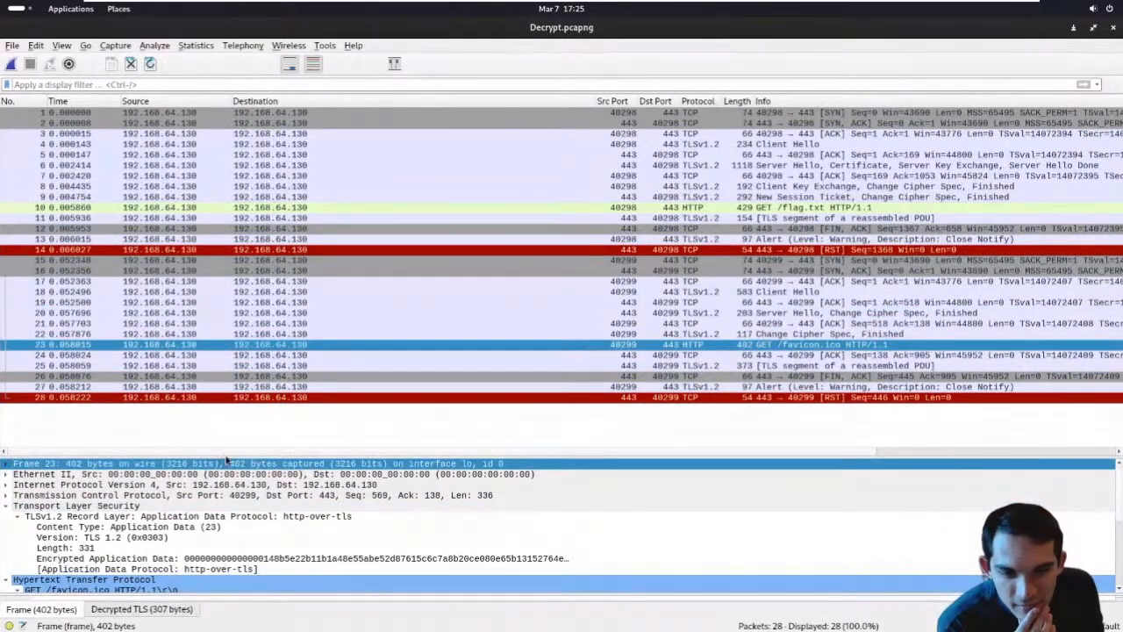
pyautogui.moveTo(227, 455); pyautogui.dragTo(230, 305)
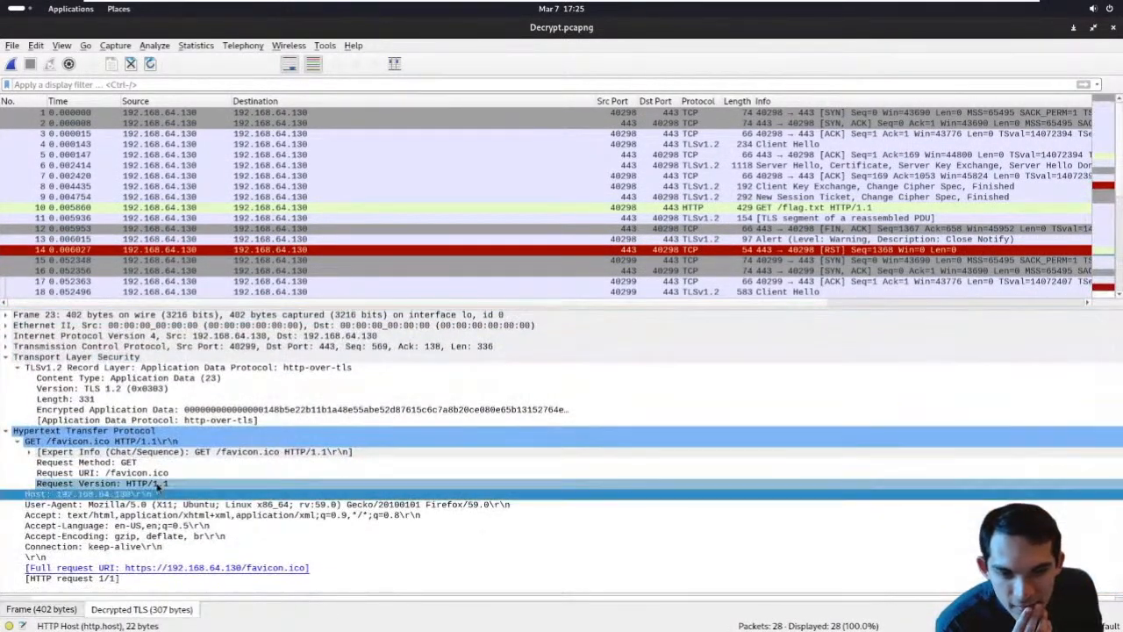
pyautogui.click(422, 218)
pyautogui.click(421, 207)
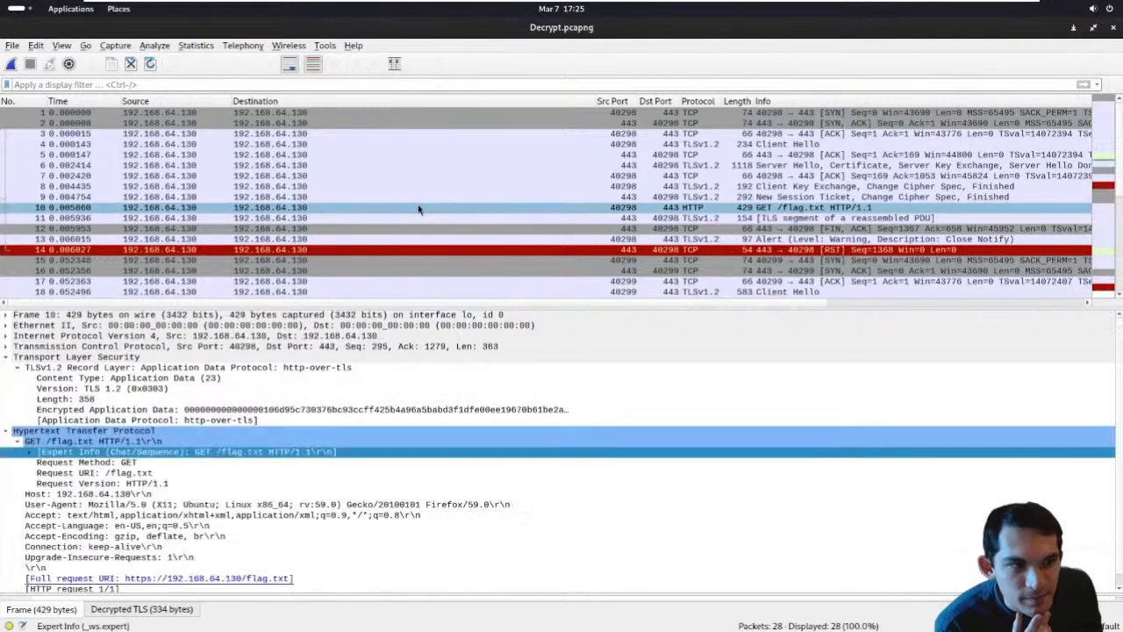
pyautogui.scroll(-1, 175, 507)
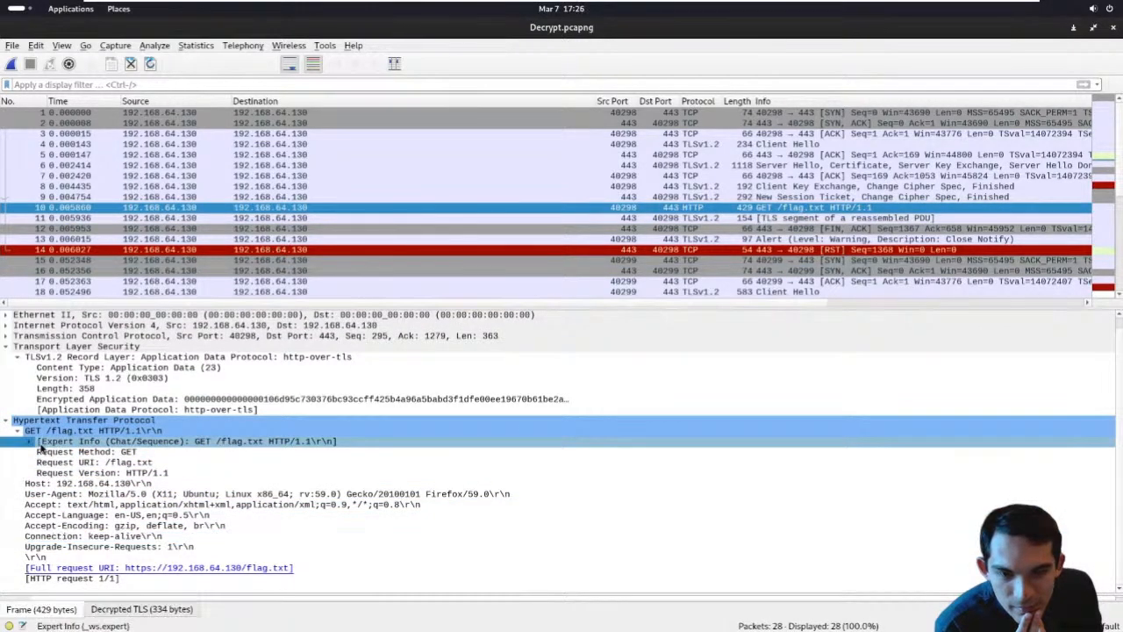
pyautogui.click(32, 443)
pyautogui.click(61, 463)
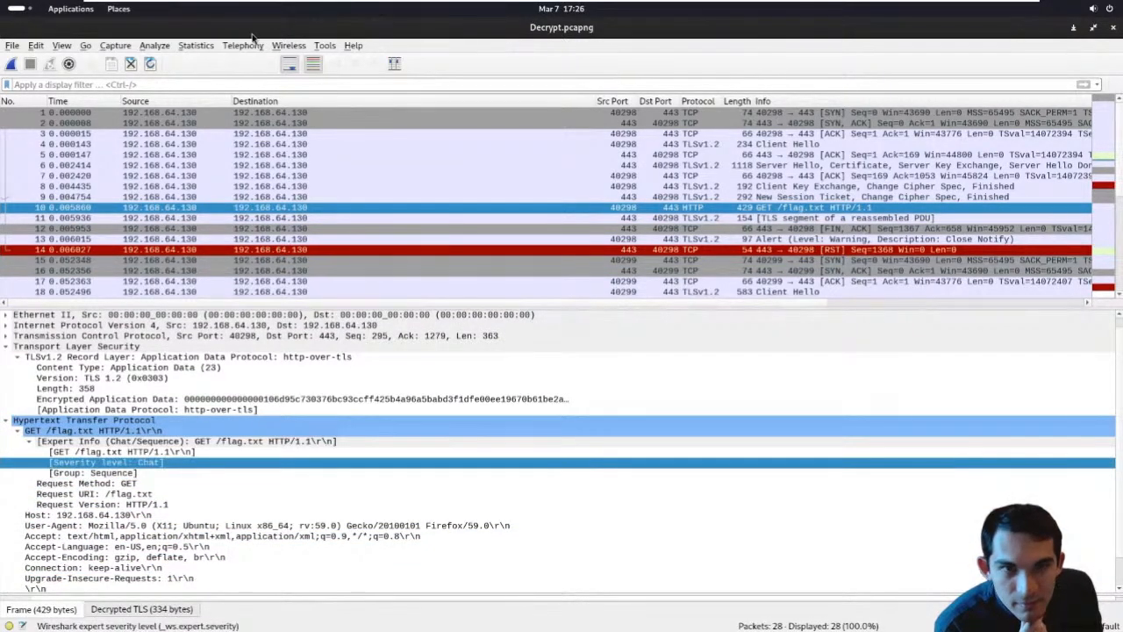
pyautogui.moveTo(291, 348); pyautogui.dragTo(392, 77)
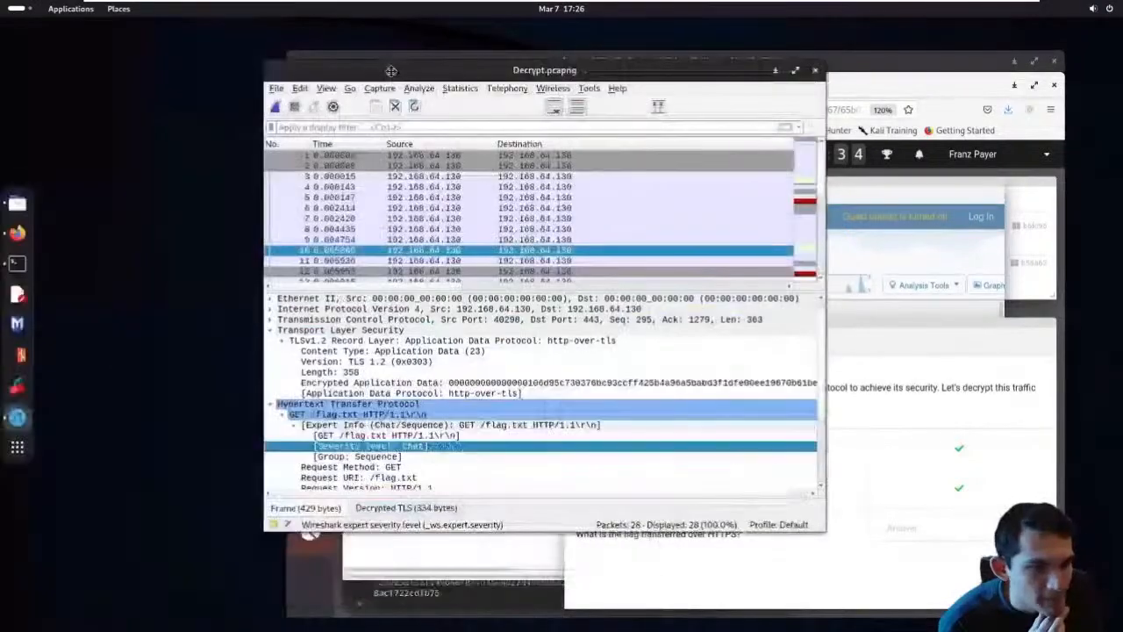
pyautogui.doubleClick(392, 76)
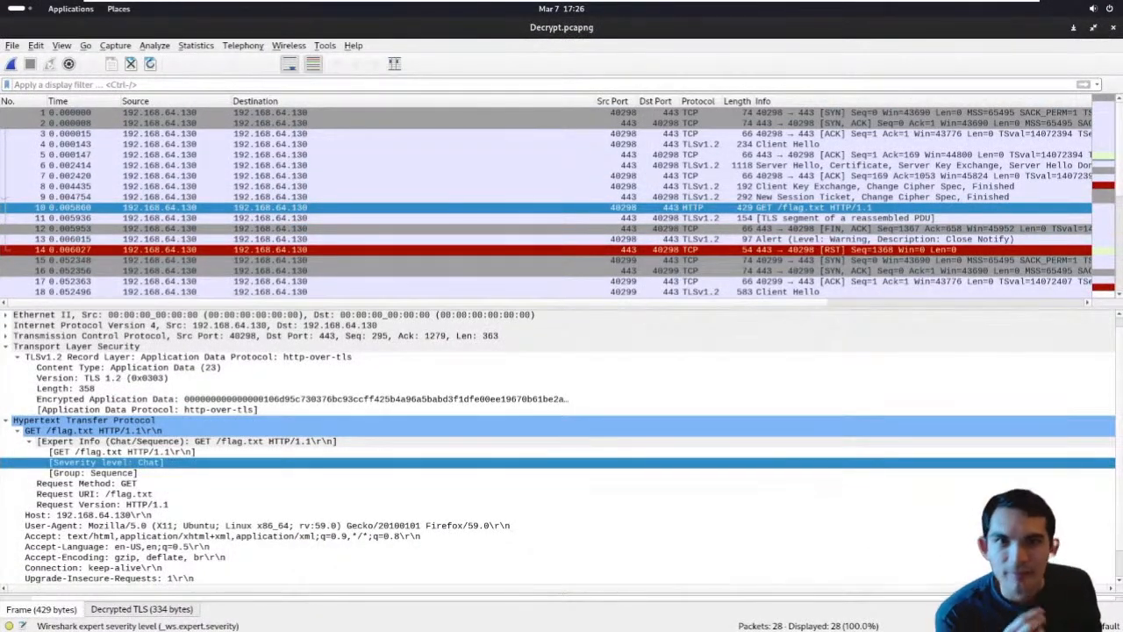
# Step: Go through the packets after GET /flag.txt and expand the Transmission Control Protocol details of RST packet 14
pyautogui.click(649, 218)
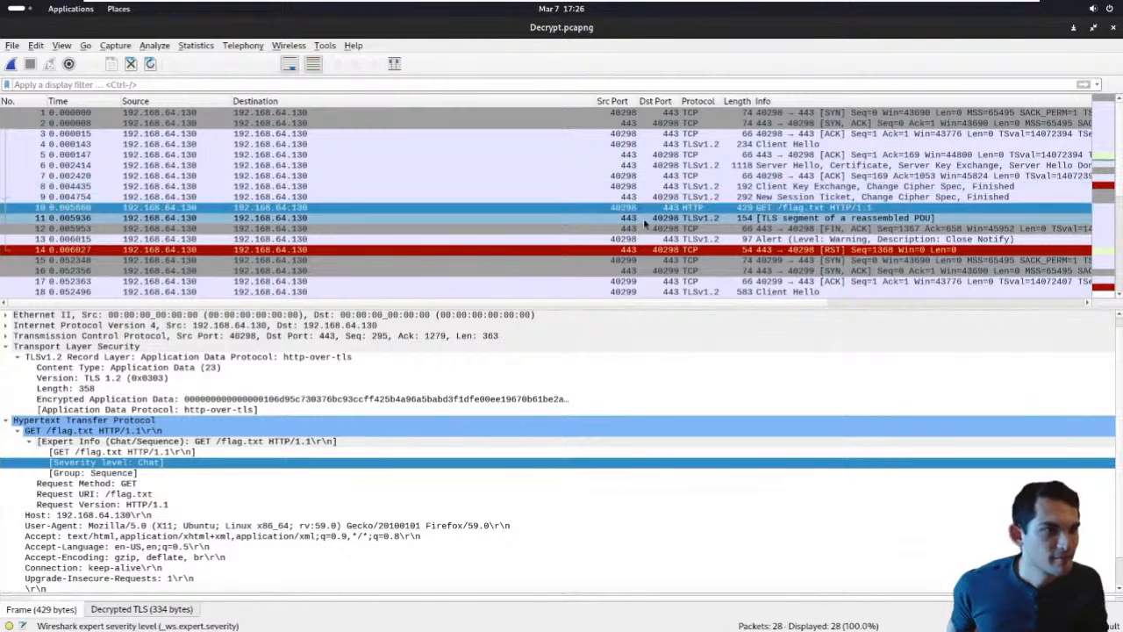
pyautogui.press('Down')
pyautogui.press('Down')
pyautogui.press('Down')
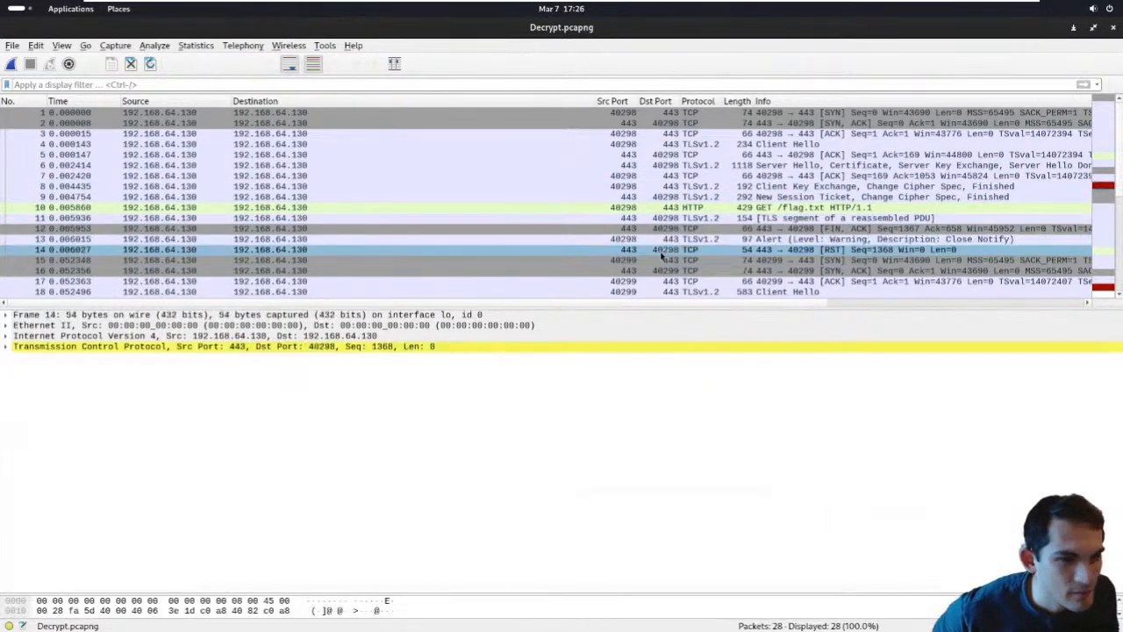
pyautogui.click(186, 347)
pyautogui.doubleClick(186, 349)
pyautogui.doubleClick(113, 548)
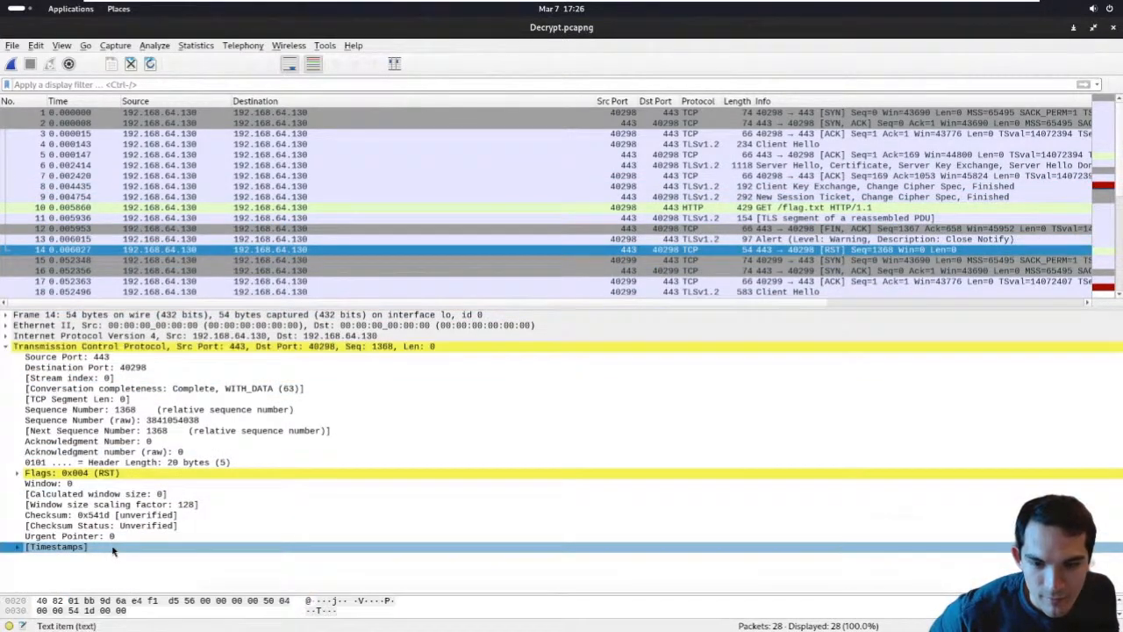
pyautogui.click(96, 484)
# Step: Check packets 15 and 16, and expand the Transmission Control Protocol details and timestamps of the SYN, ACK packet 16
pyautogui.click(312, 261)
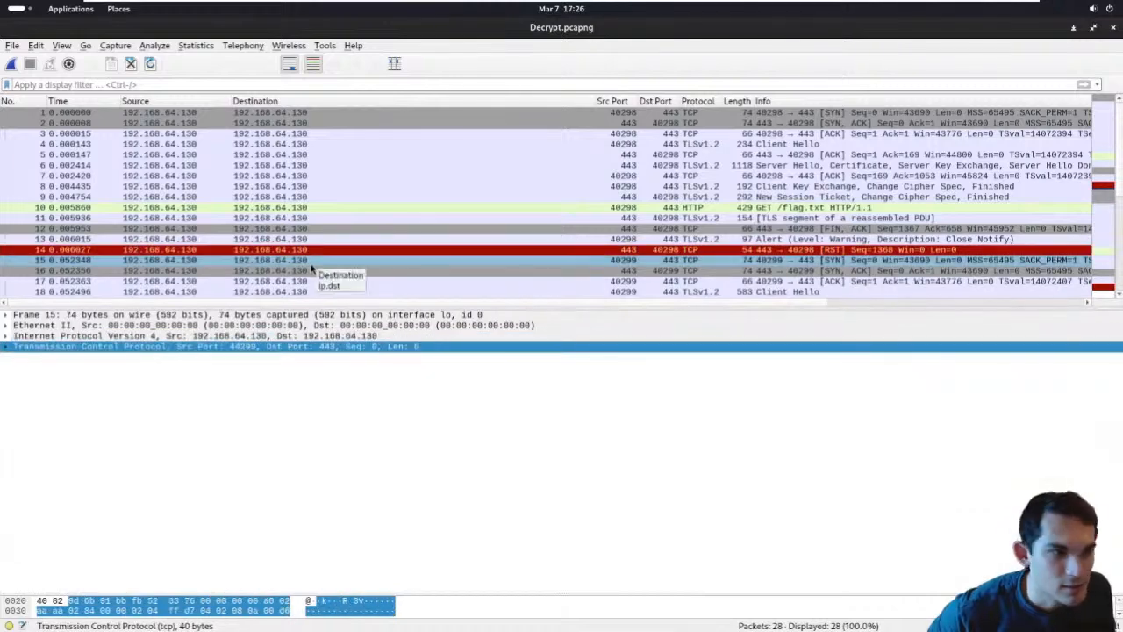
pyautogui.press('Up')
pyautogui.press('Down')
pyautogui.press('Down')
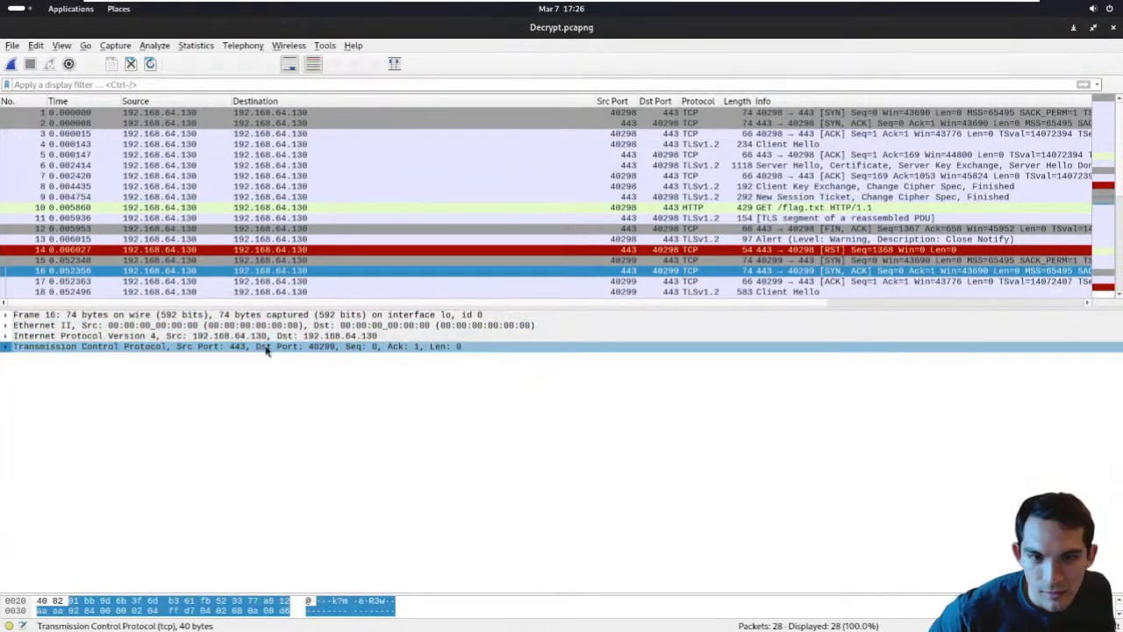
pyautogui.doubleClick(266, 348)
pyautogui.doubleClick(235, 537)
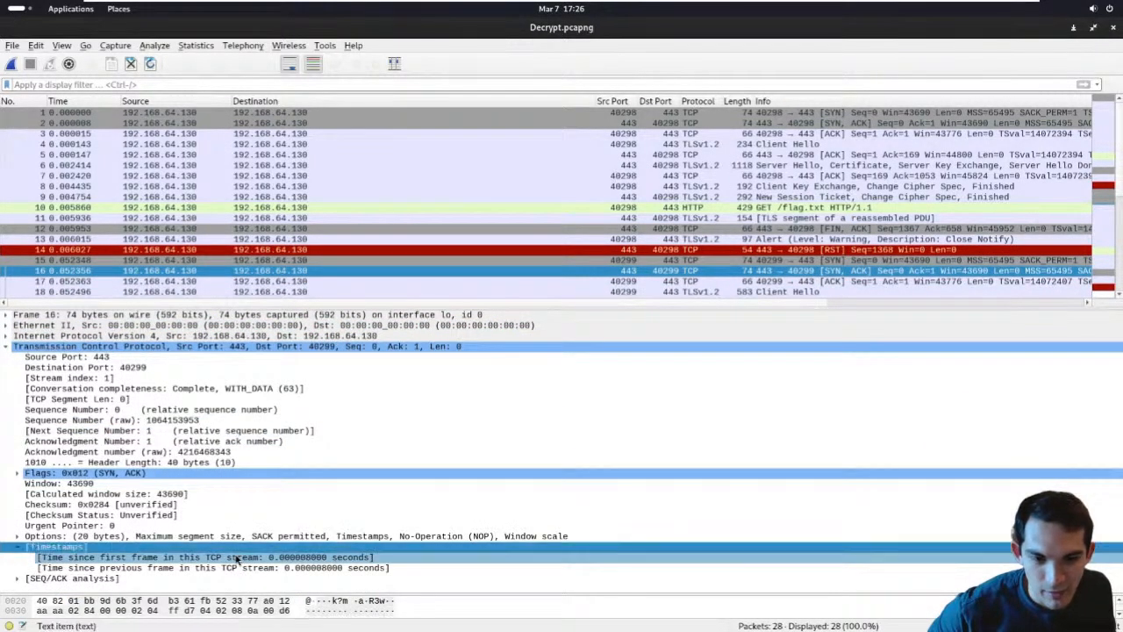
pyautogui.doubleClick(249, 535)
pyautogui.click(249, 486)
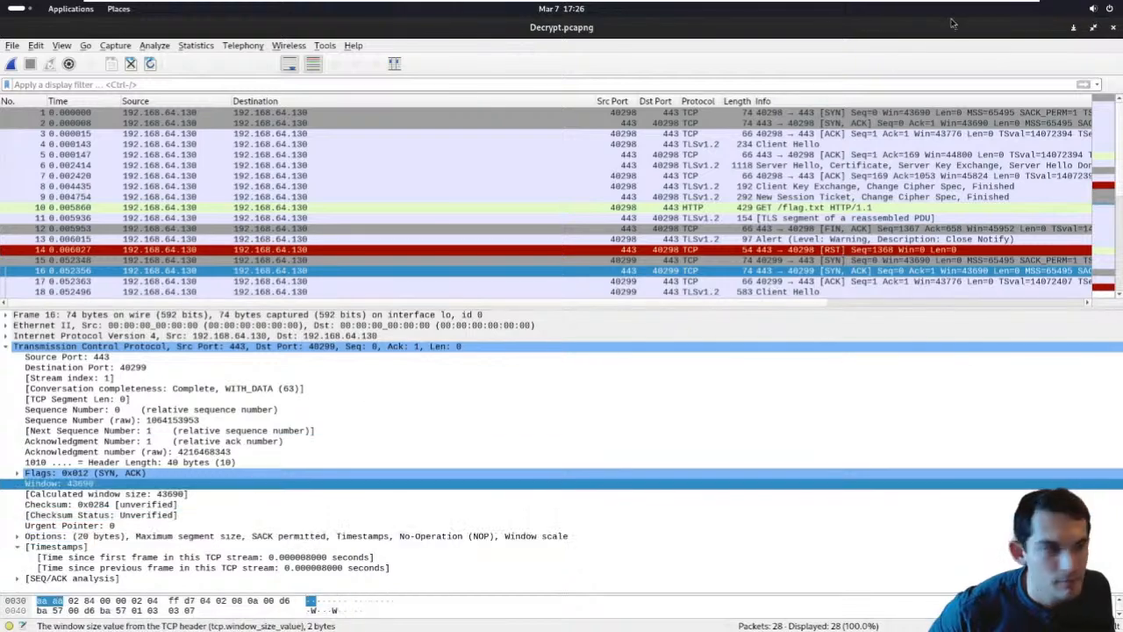
# Step: Close the open capture, and save another copy of Decrypt.pcapng from the Cyber Skyline Download Manager in Firefox
pyautogui.moveTo(946, 43); pyautogui.dragTo(828, 153)
pyautogui.click(904, 137)
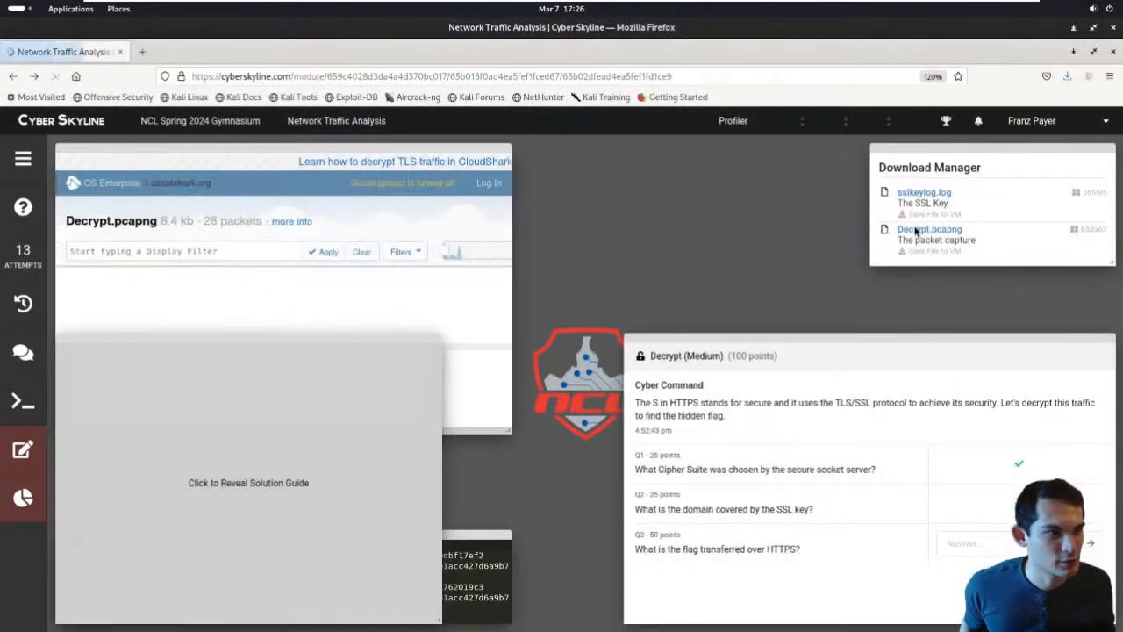
pyautogui.click(923, 231)
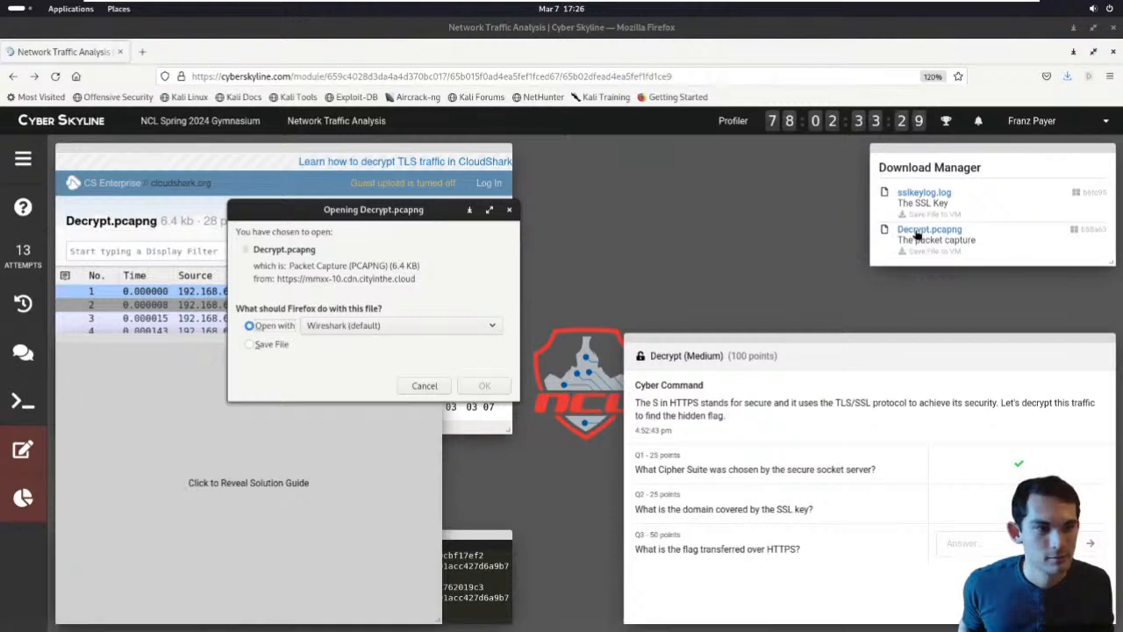
pyautogui.click(260, 344)
pyautogui.click(484, 385)
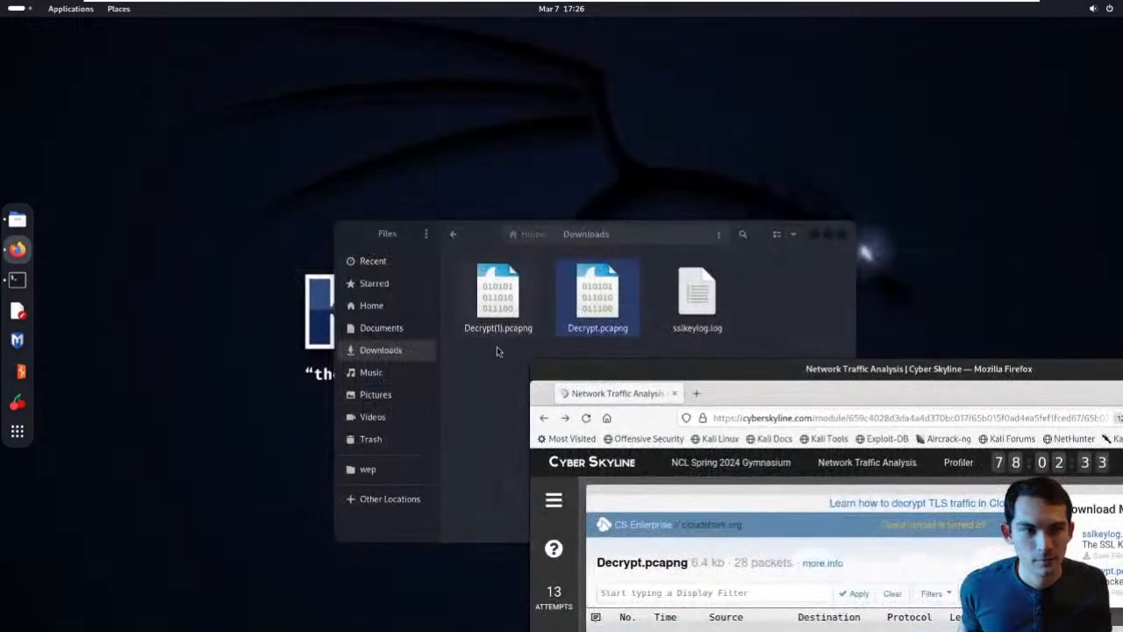
# Step: Move the old Decrypt.pcapng in the Downloads folder to the trash and open Decrypt(1).pcapng in Wireshark
pyautogui.click(562, 312)
pyautogui.press('Delete')
pyautogui.click(494, 325)
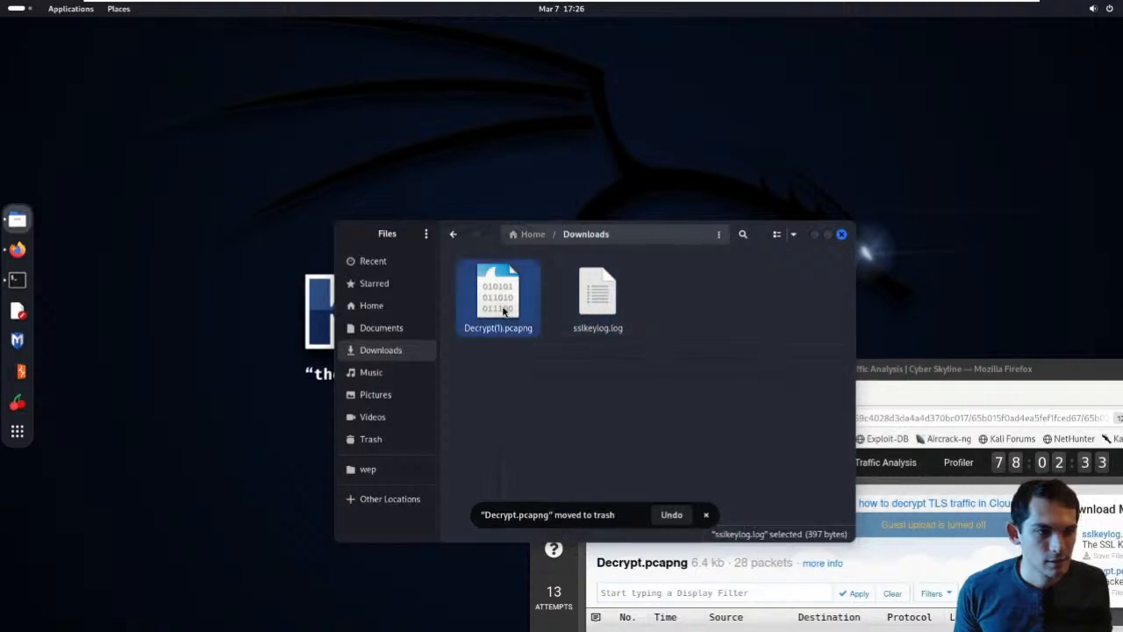
pyautogui.doubleClick(492, 328)
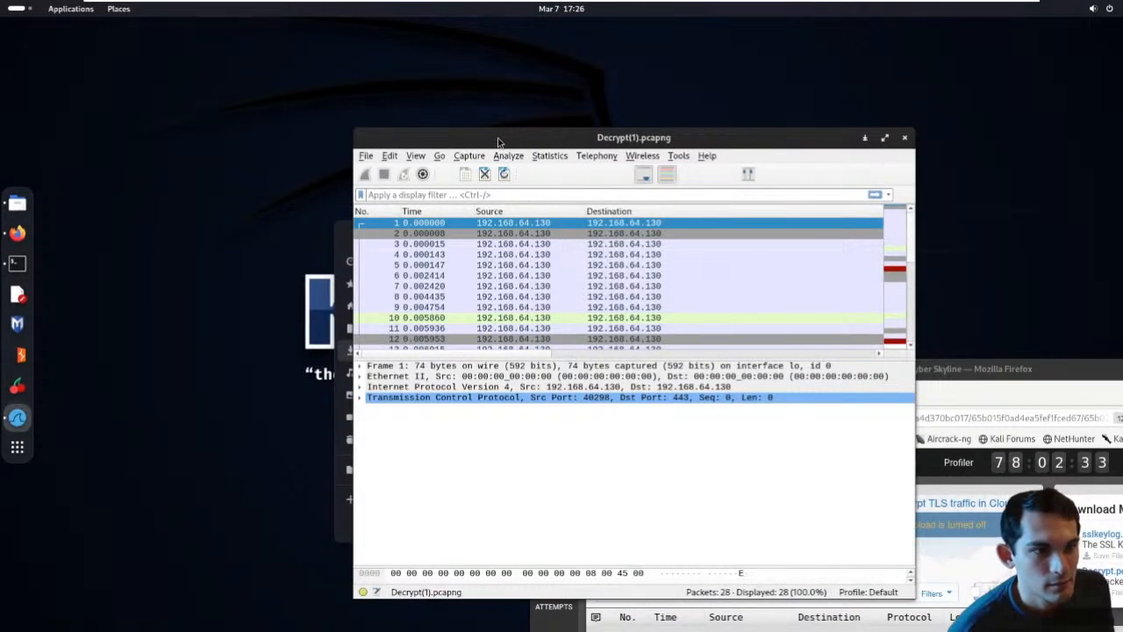
# Step: Maximize the Decrypt(1).pcapng window, enlarge the packet list and select the last packet, number 28
pyautogui.doubleClick(497, 142)
pyautogui.click(579, 239)
pyautogui.moveTo(705, 307); pyautogui.dragTo(698, 466)
pyautogui.click(660, 398)
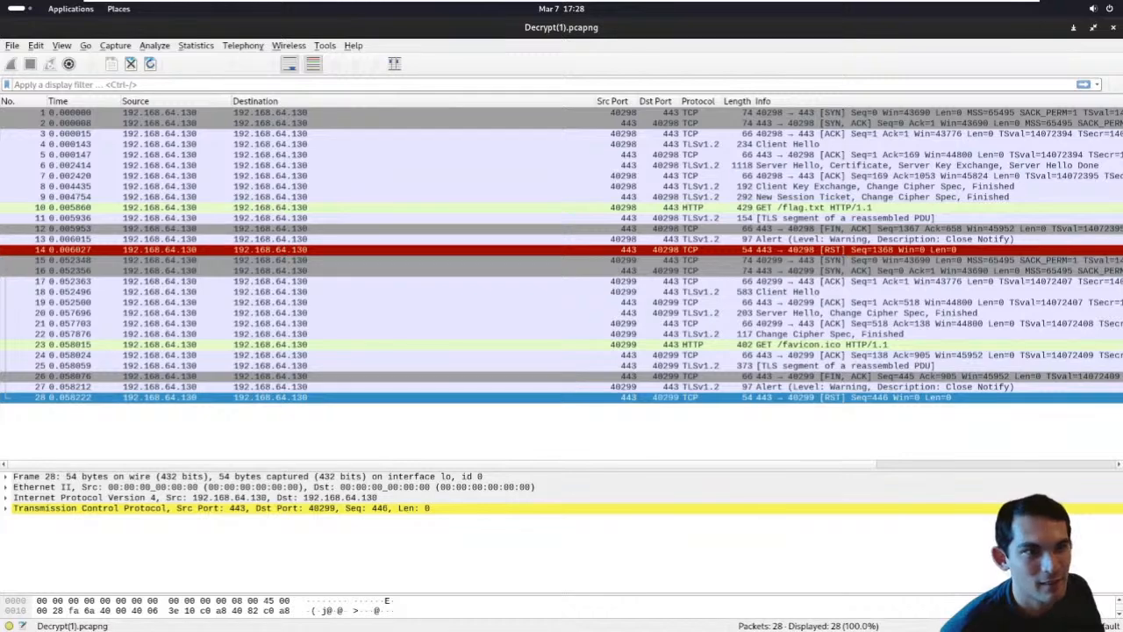
# Step: Switch back to Firefox and reread question Q3 about the flag transferred over HTTPS
pyautogui.press('super')
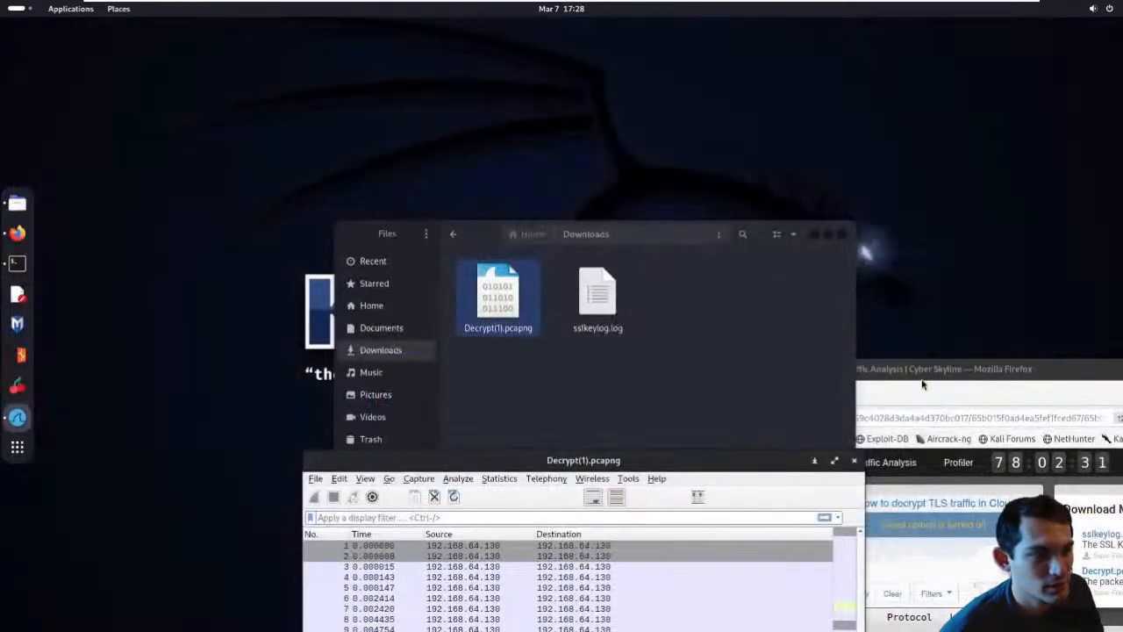
pyautogui.click(923, 381)
pyautogui.moveTo(915, 369); pyautogui.dragTo(536, 50)
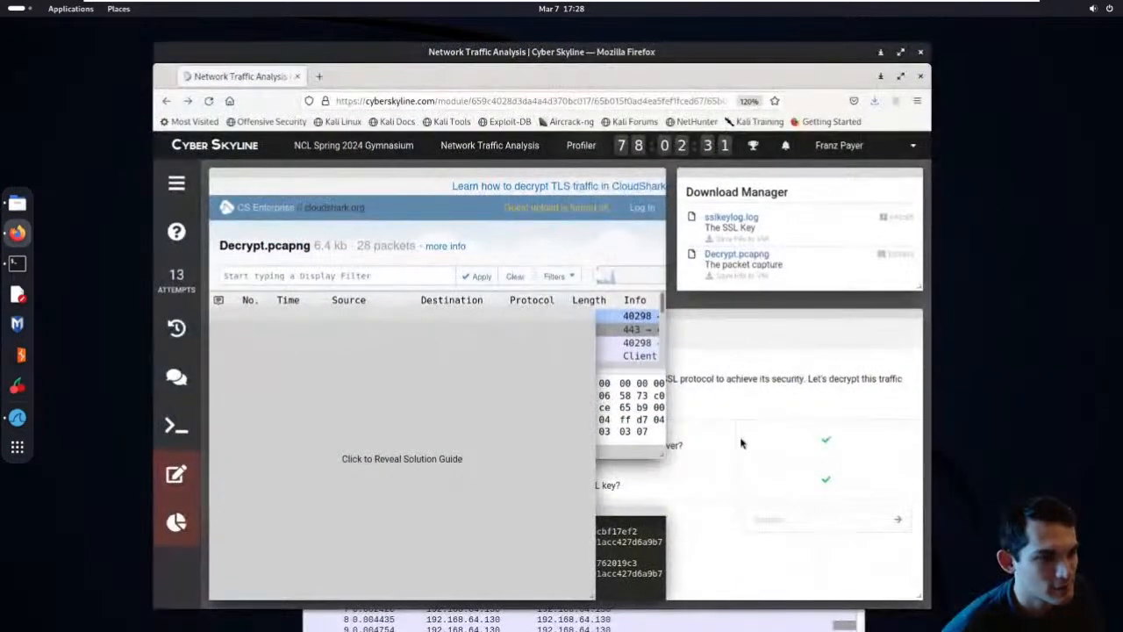
pyautogui.doubleClick(564, 525)
pyautogui.tripleClick(564, 525)
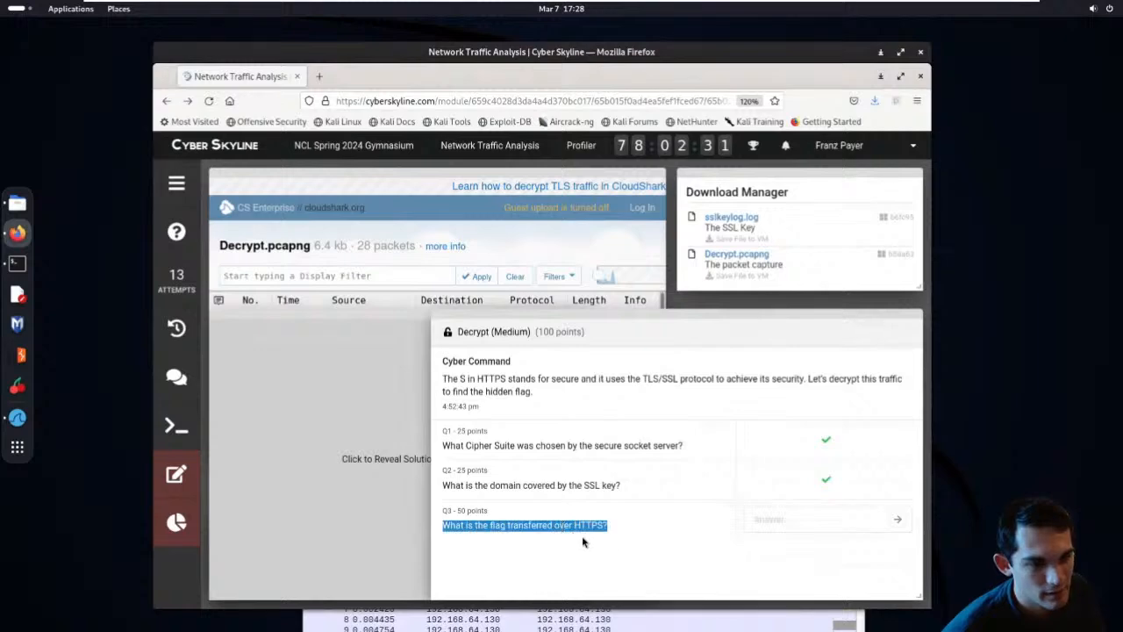
pyautogui.click(583, 537)
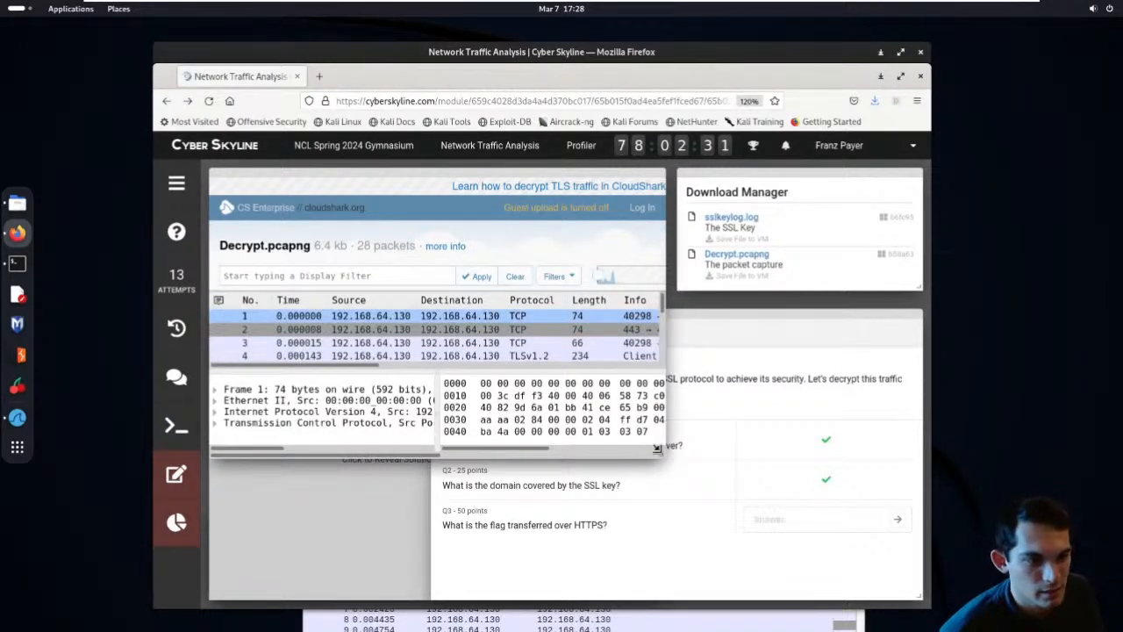
# Step: Maximize the browser window and widen the embedded CloudShark panel to reveal its full set of capture options
pyautogui.moveTo(896, 322); pyautogui.dragTo(880, 172)
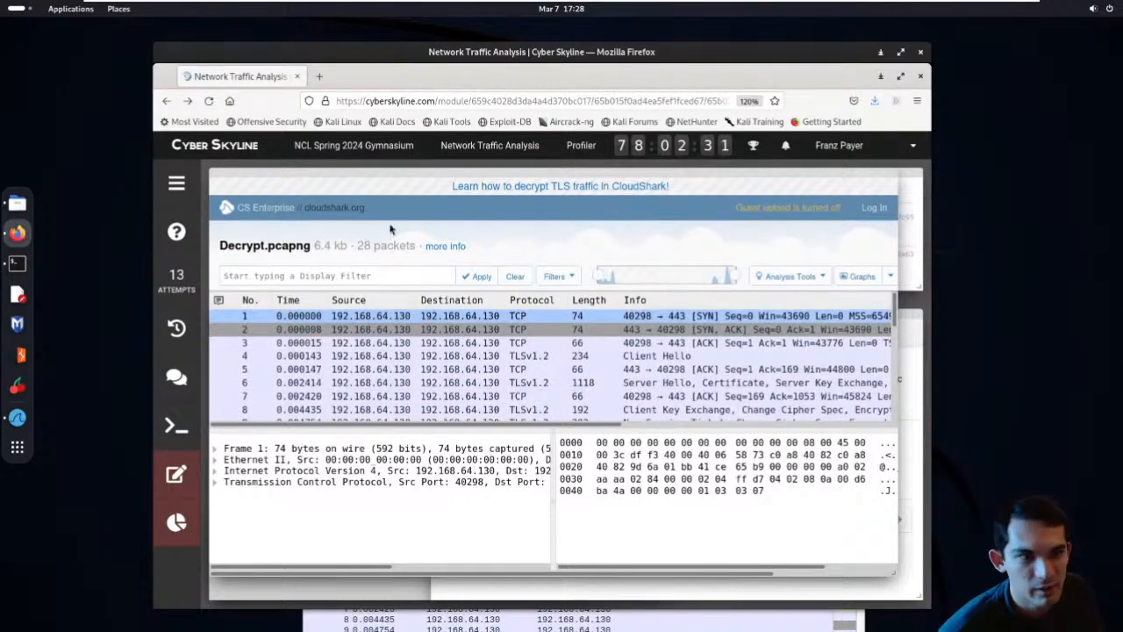
pyautogui.click(886, 277)
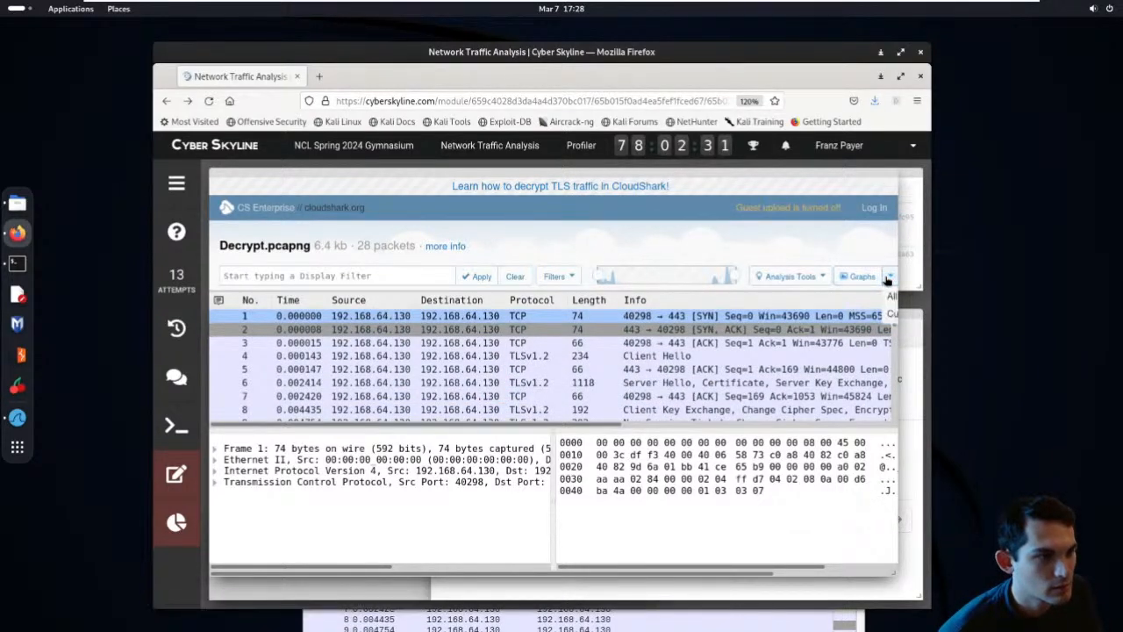
pyautogui.doubleClick(793, 58)
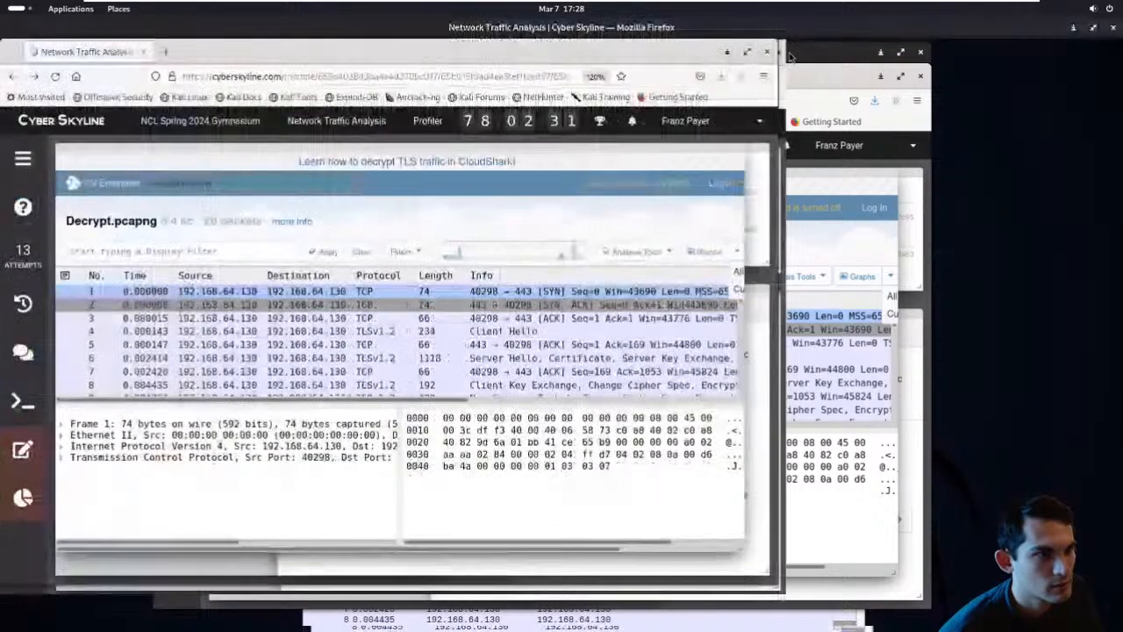
pyautogui.moveTo(737, 541); pyautogui.dragTo(1042, 362)
# Step: Export the capture from CloudShark with the Download the original file option and save Decrypt.pcapng
pyautogui.click(954, 255)
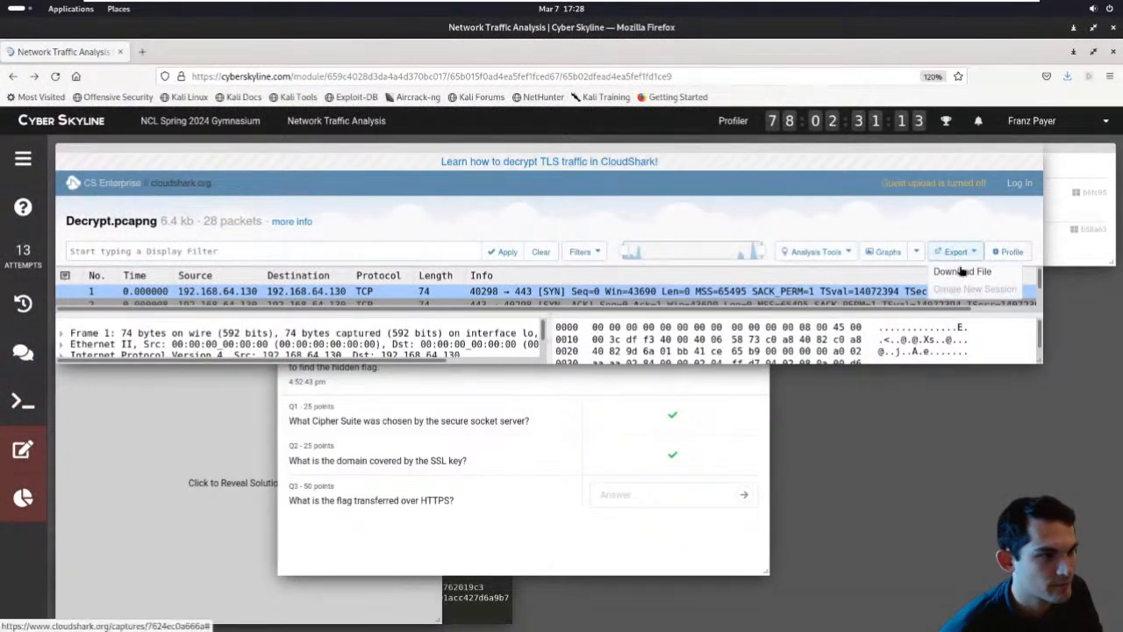
pyautogui.click(963, 275)
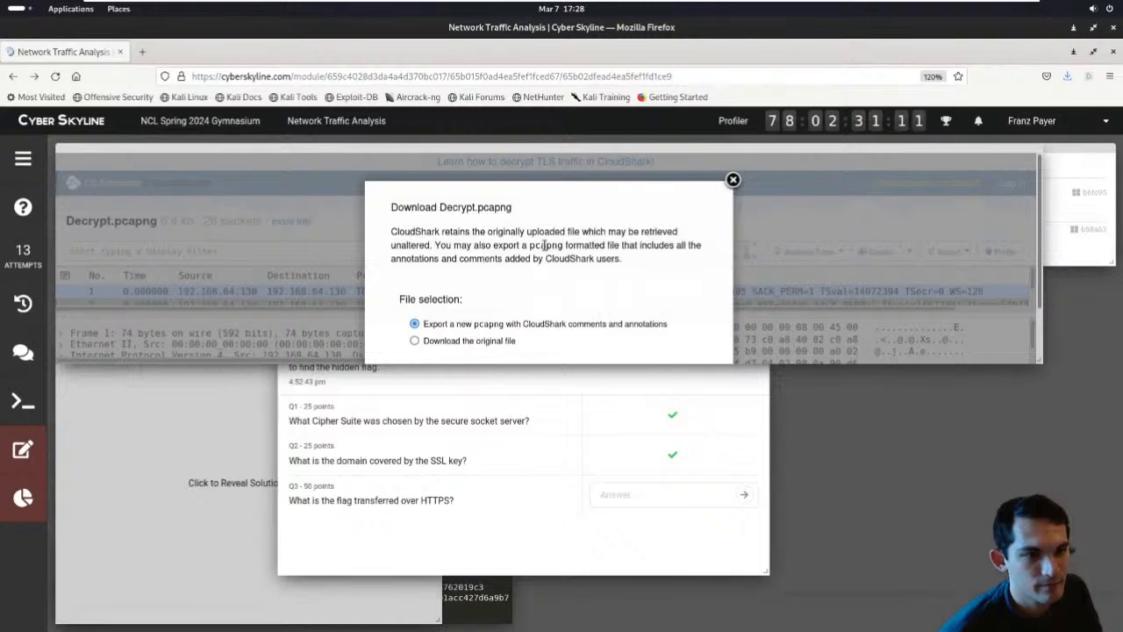
pyautogui.scroll(-1, 474, 341)
pyautogui.click(481, 285)
pyautogui.click(619, 340)
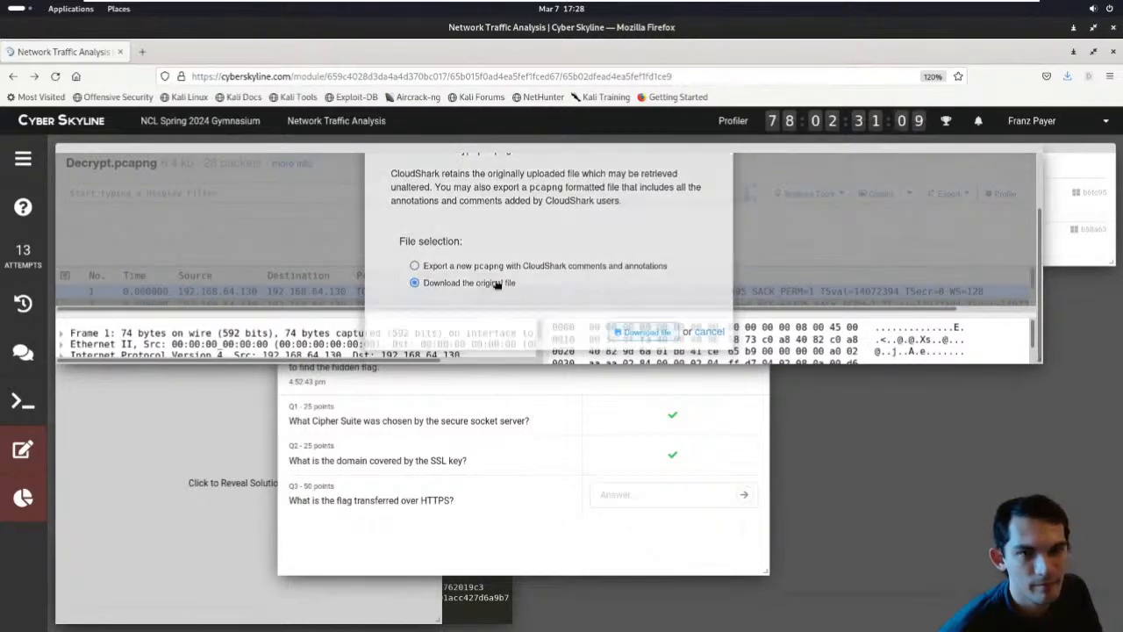
pyautogui.click(286, 346)
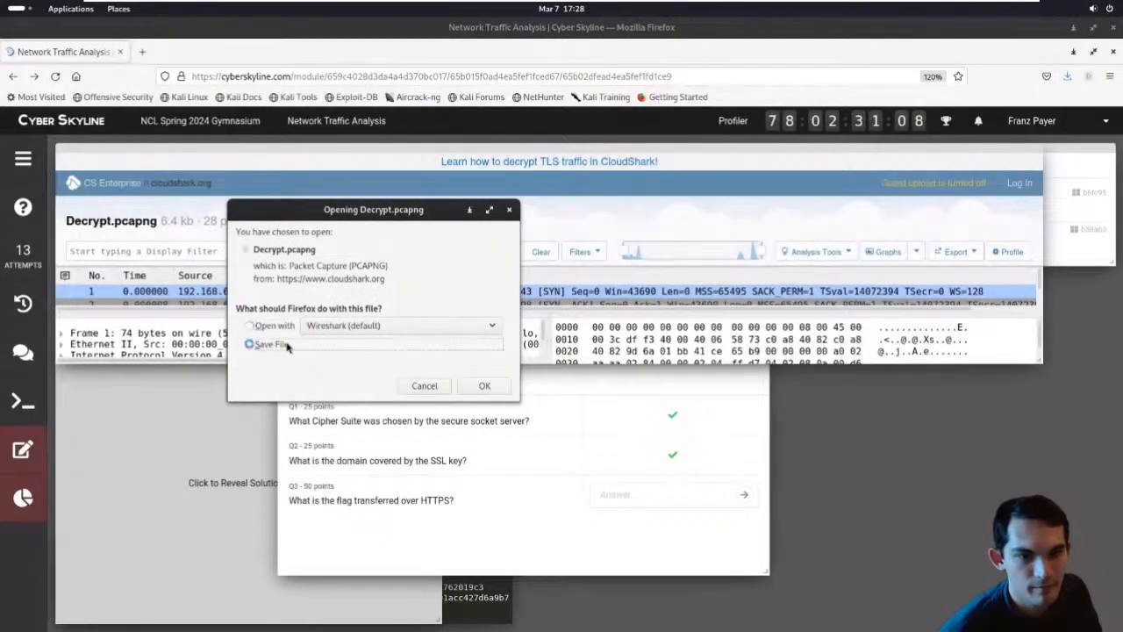
pyautogui.click(484, 385)
# Step: Bring the Downloads folder into view and close the Wireshark window showing Decrypt(1).pcapng
pyautogui.press('super')
pyautogui.moveTo(579, 326); pyautogui.dragTo(563, 270)
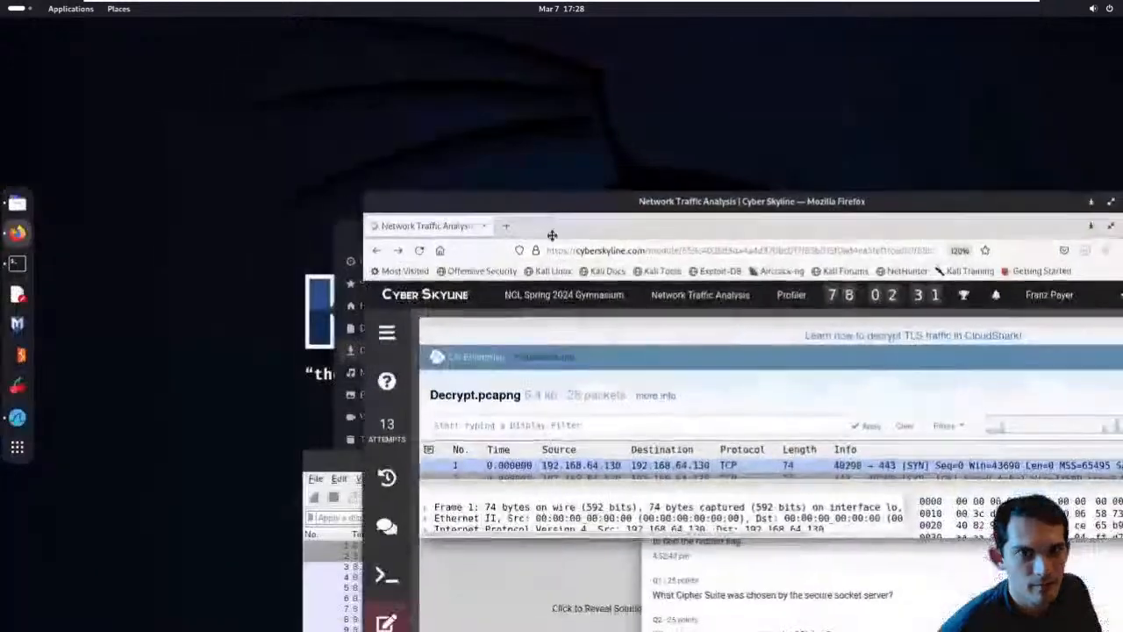
pyautogui.moveTo(477, 234); pyautogui.dragTo(401, 156)
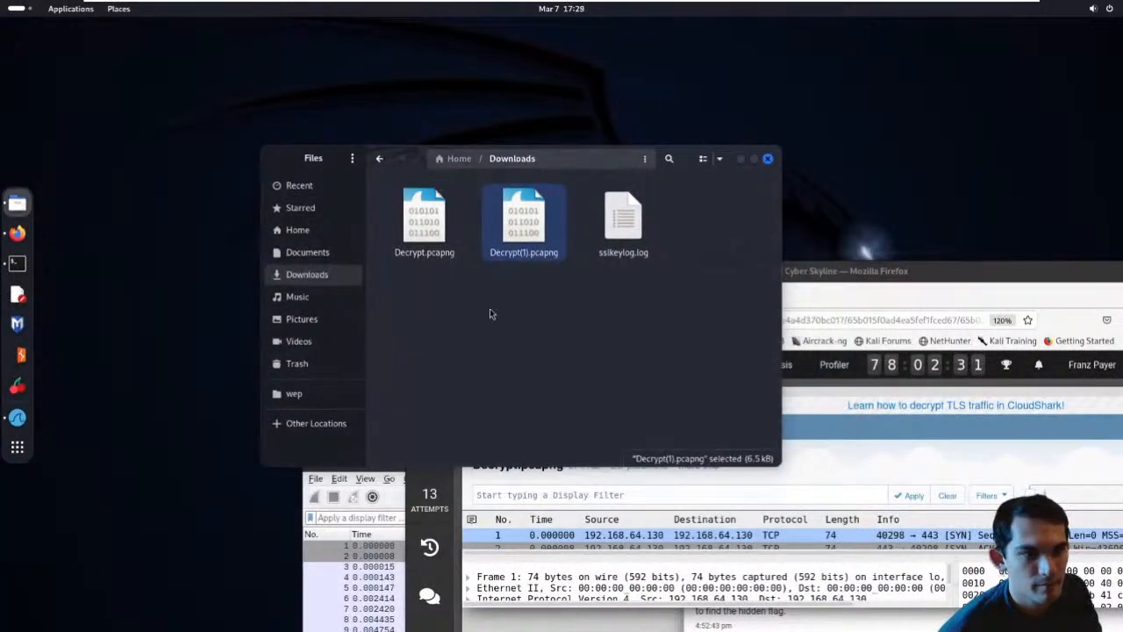
pyautogui.click(392, 515)
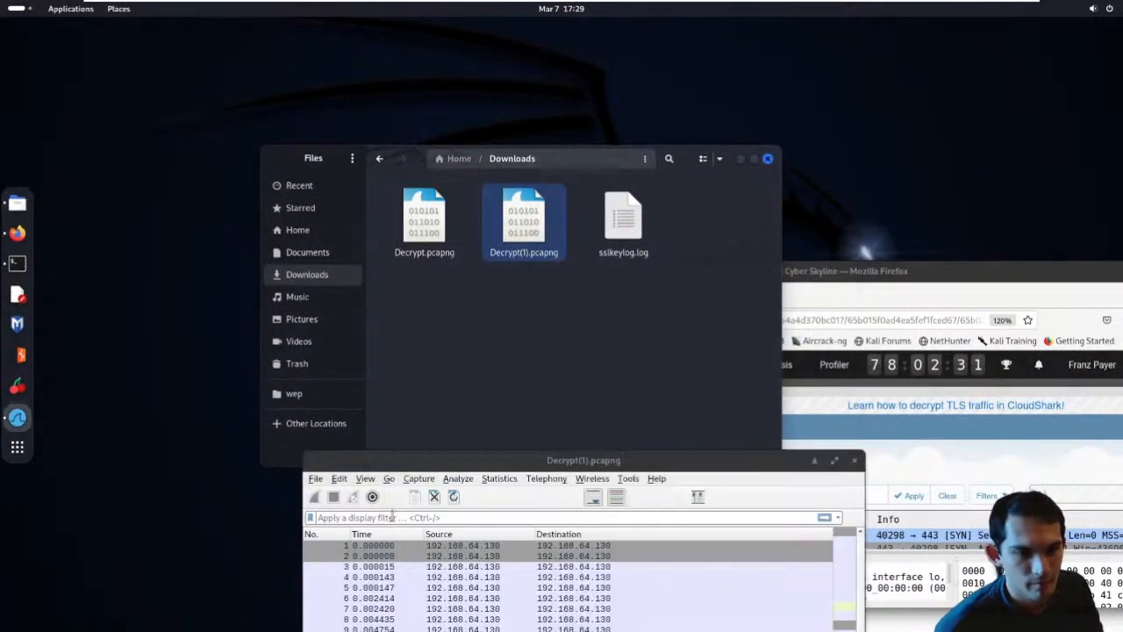
pyautogui.click(853, 460)
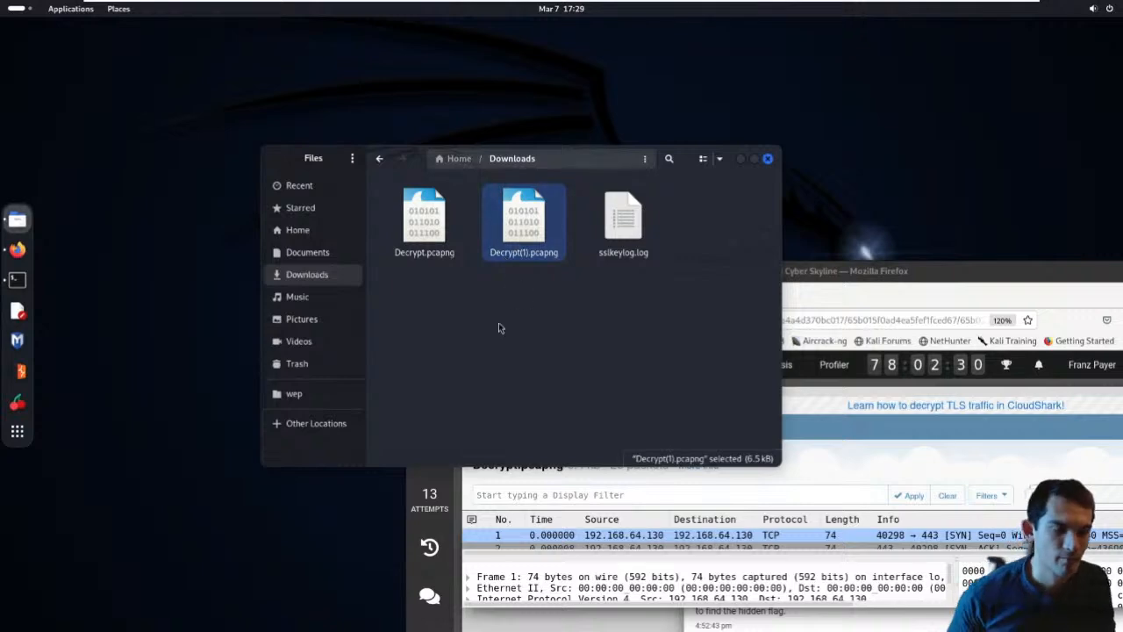
# Step: Move Decrypt(1).pcapng to the trash and open the newly downloaded Decrypt.pcapng in Wireshark
pyautogui.press('Delete')
pyautogui.click(444, 250)
pyautogui.doubleClick(444, 250)
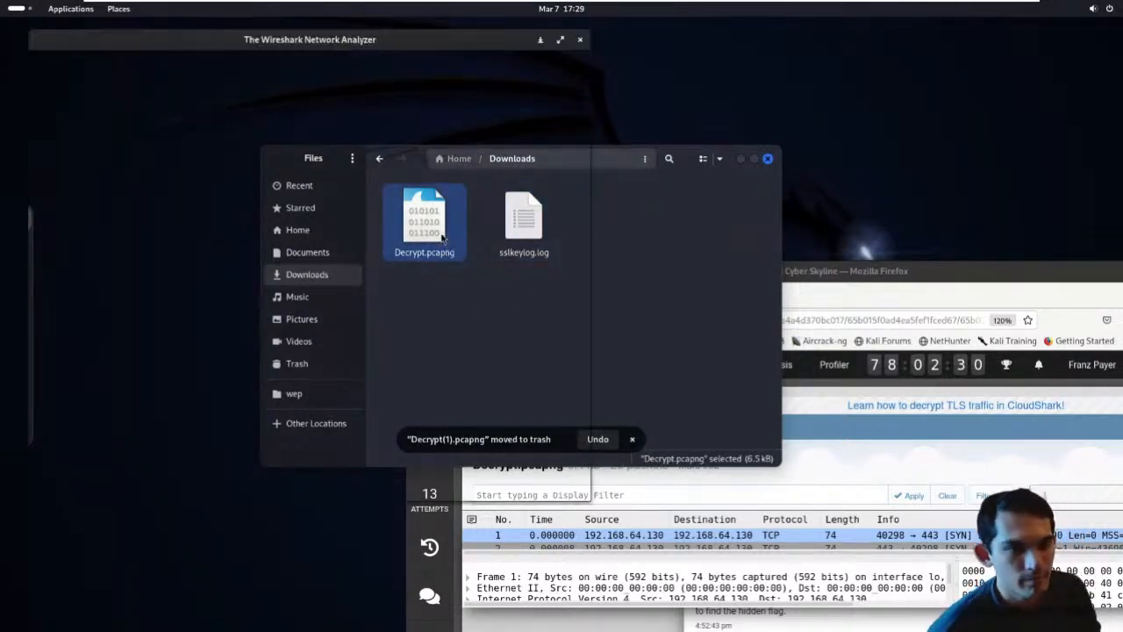
# Step: Maximize the capture window and check packets 24, 23 and 26 around GET /favicon.ico
pyautogui.moveTo(227, 45); pyautogui.dragTo(434, 100)
pyautogui.doubleClick(436, 98)
pyautogui.click(483, 354)
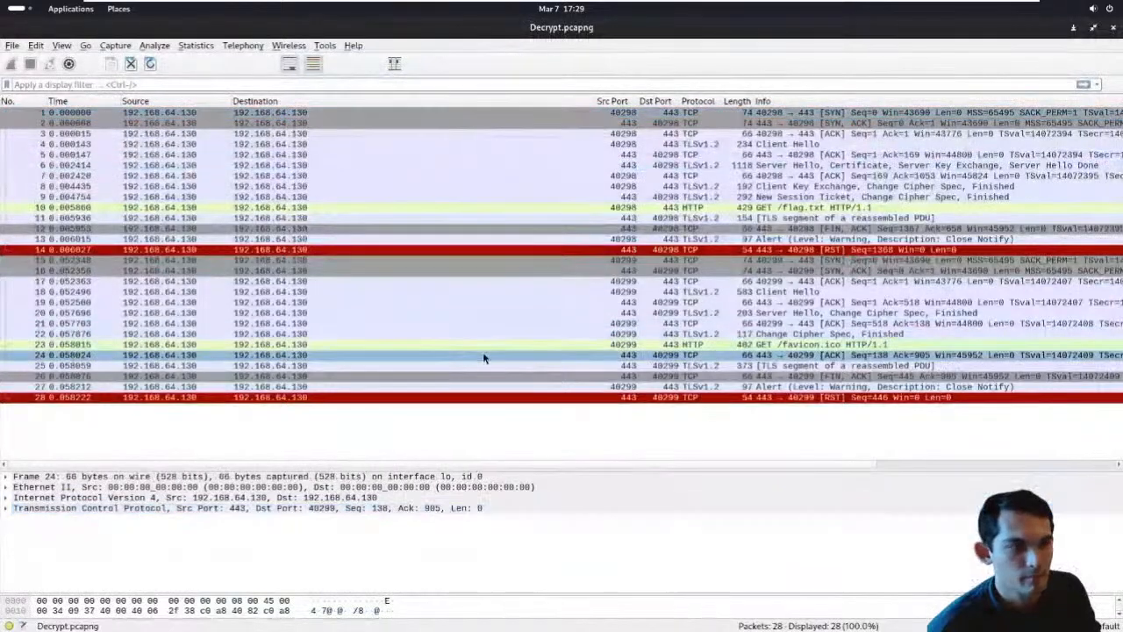
pyautogui.click(489, 345)
pyautogui.click(489, 376)
# Step: Check the HTTP object export list for transferable files and close it
pyautogui.click(35, 45)
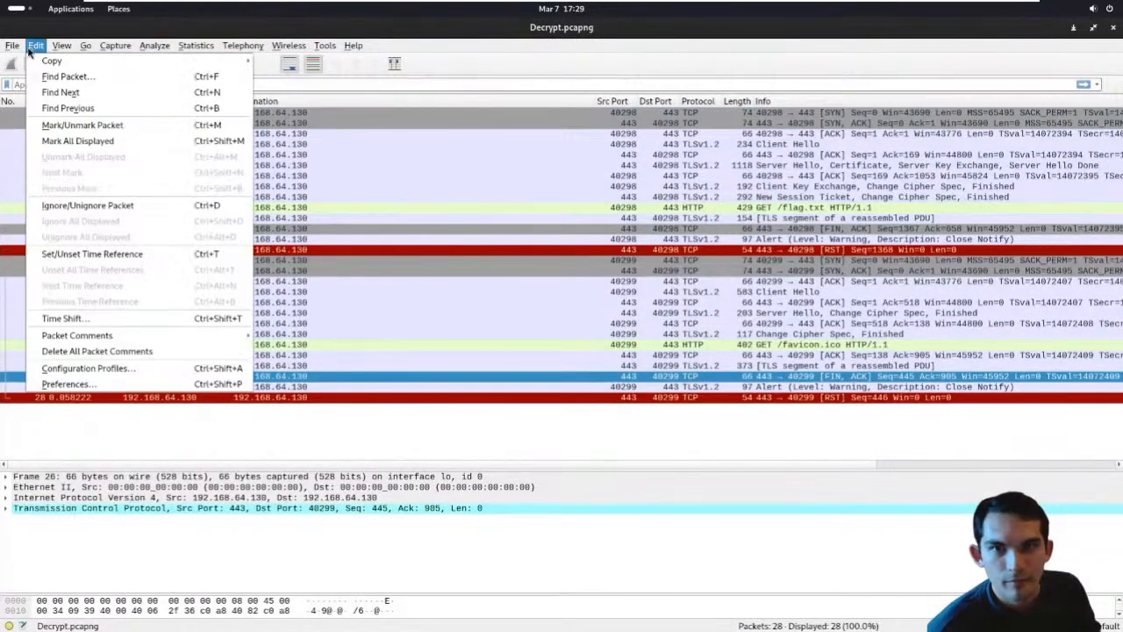
pyautogui.moveTo(98, 274)
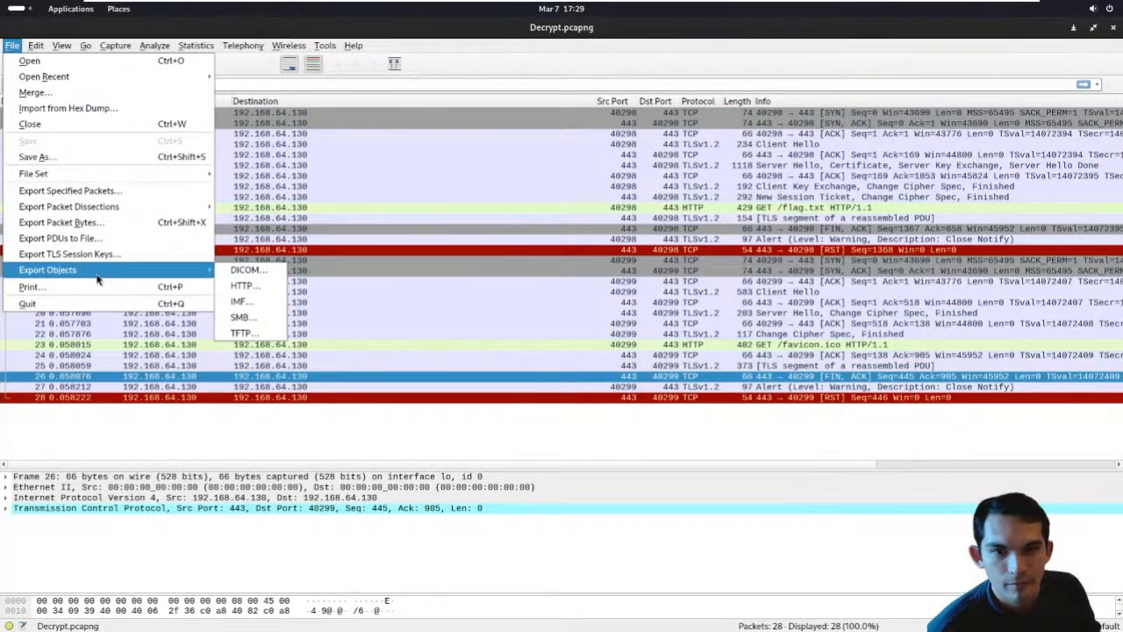
pyautogui.click(238, 286)
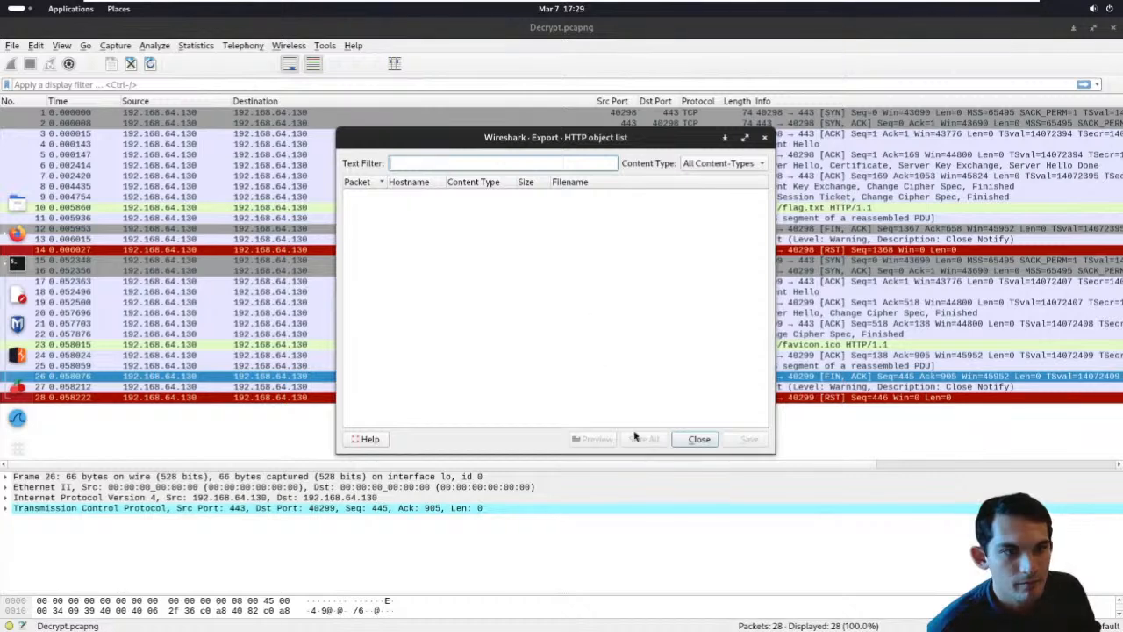
pyautogui.click(699, 439)
pyautogui.click(13, 46)
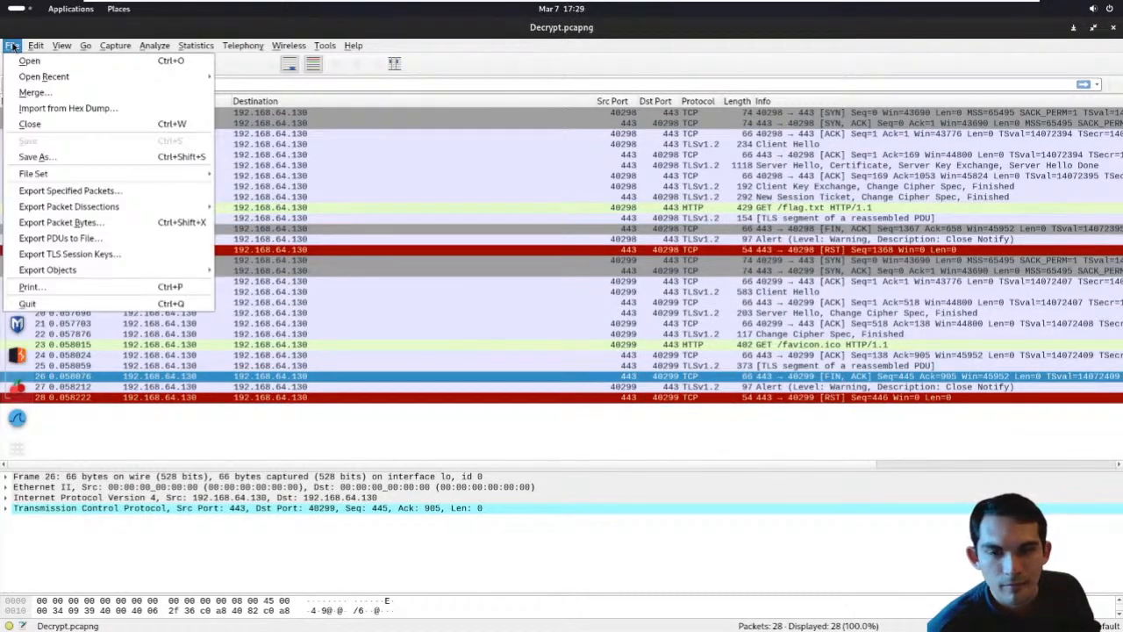
pyautogui.click(114, 254)
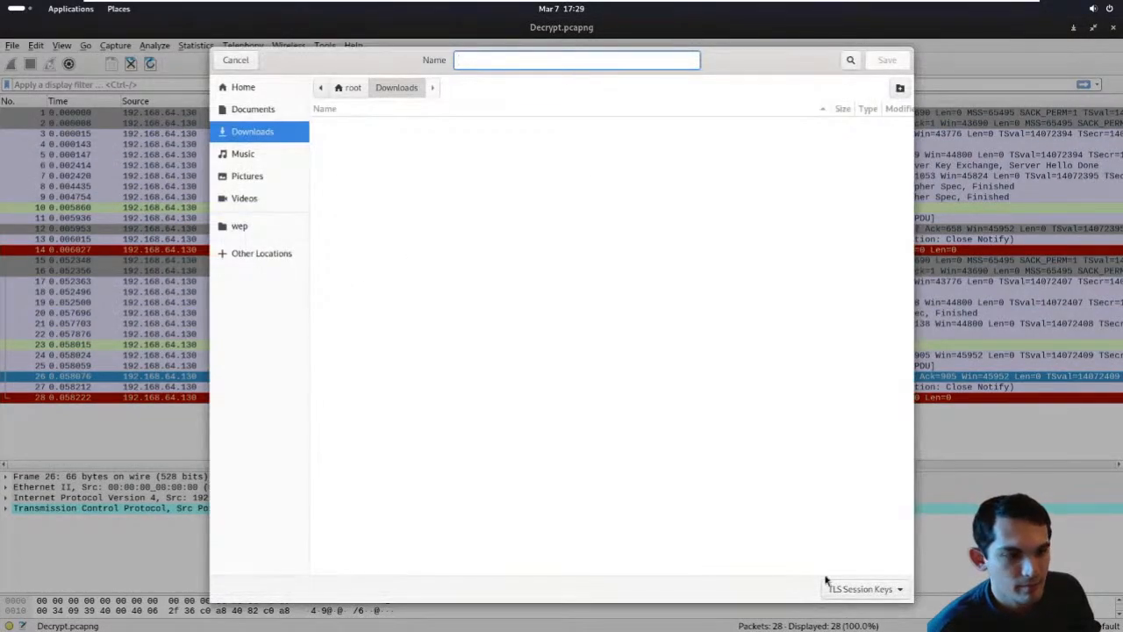
pyautogui.click(242, 64)
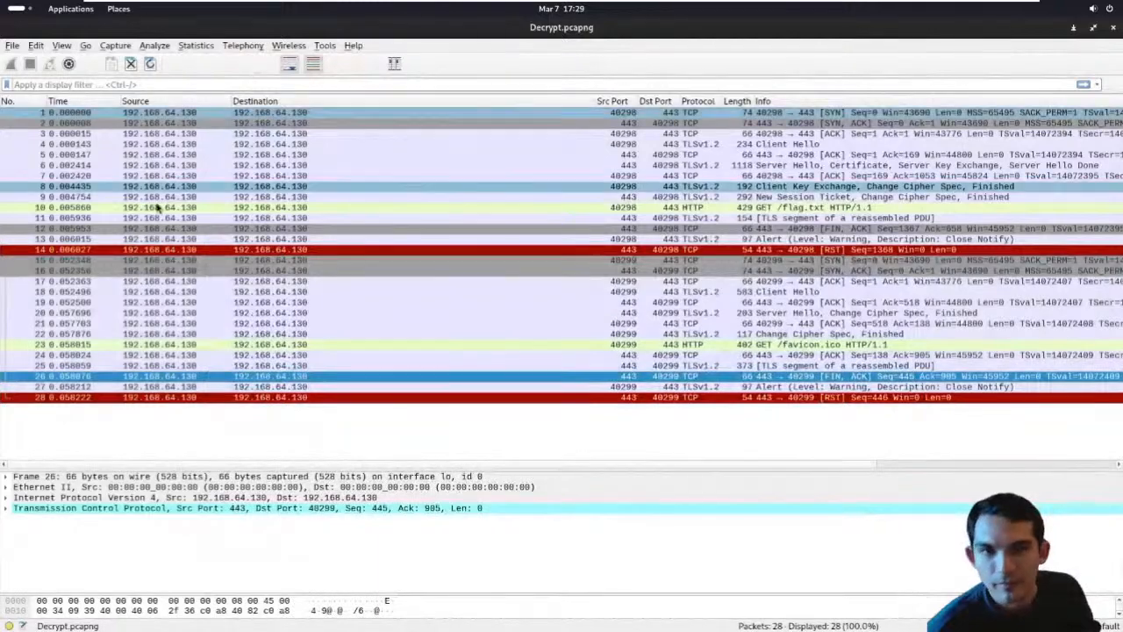
# Step: Follow the TLS stream of packet 10, the GET /flag.txt request
pyautogui.click(439, 239)
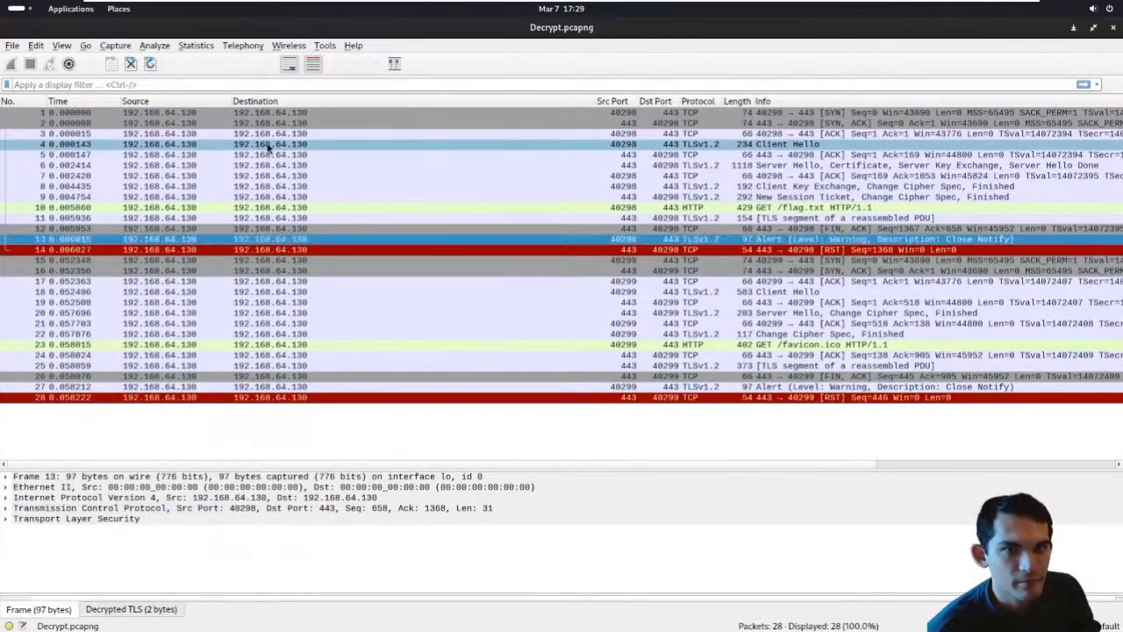
pyautogui.click(475, 208)
pyautogui.rightClick(475, 207)
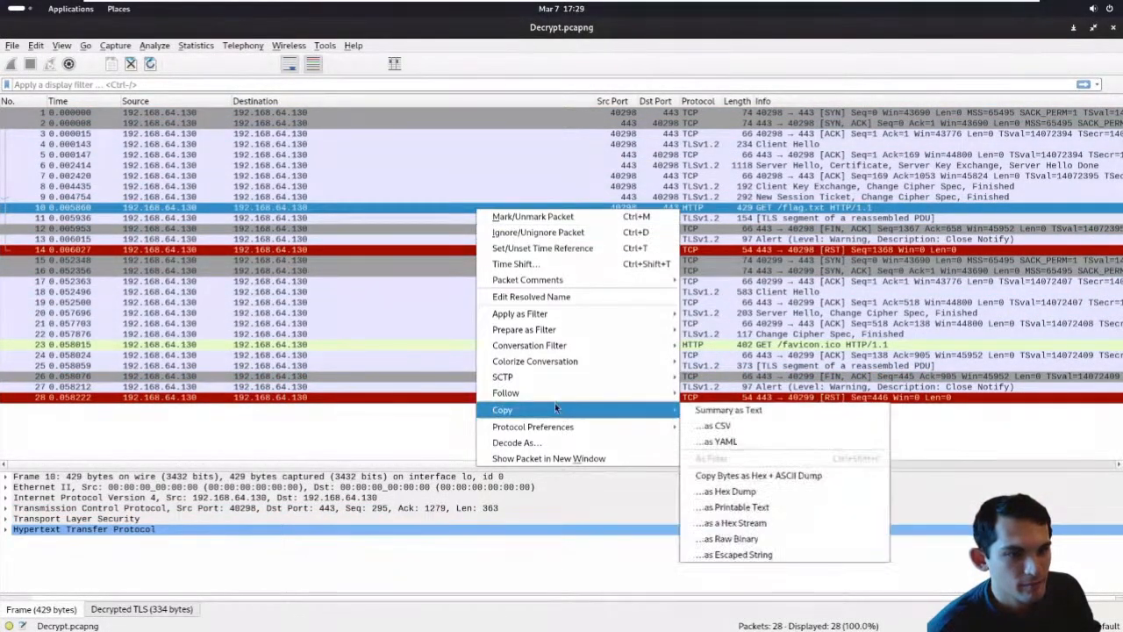
pyautogui.moveTo(553, 393)
pyautogui.click(778, 450)
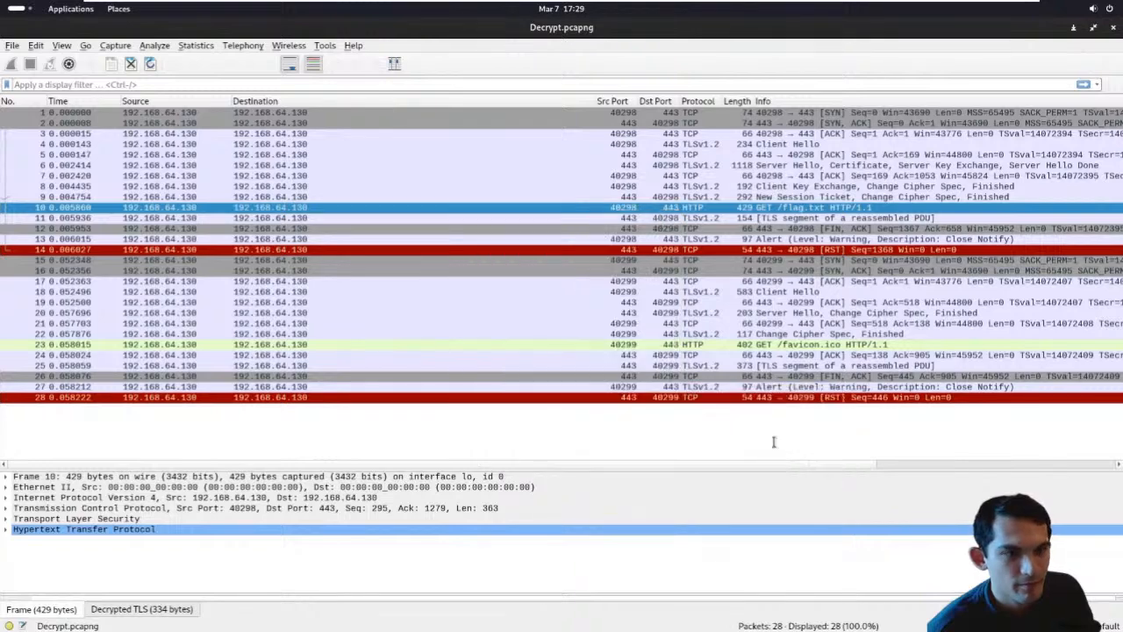
# Step: Examine the decrypted GET /flag.txt request and the server's response in the followed stream for the flag
pyautogui.moveTo(371, 193); pyautogui.dragTo(334, 153)
pyautogui.click(378, 223)
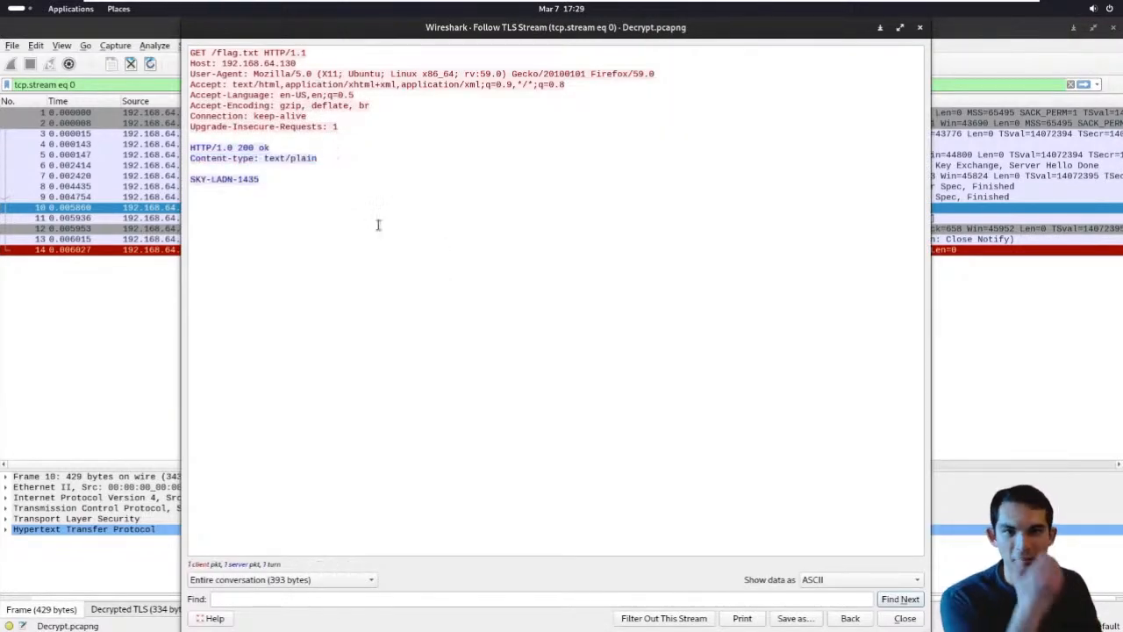
pyautogui.moveTo(394, 240); pyautogui.dragTo(186, 40)
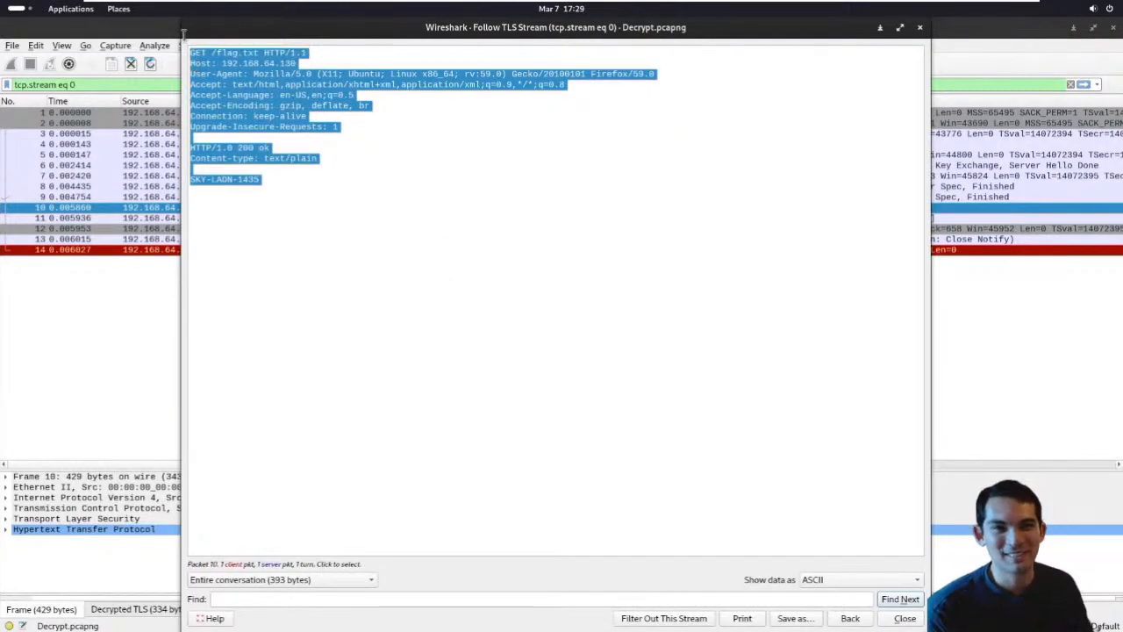
pyautogui.click(351, 247)
pyautogui.moveTo(365, 257); pyautogui.dragTo(446, 271)
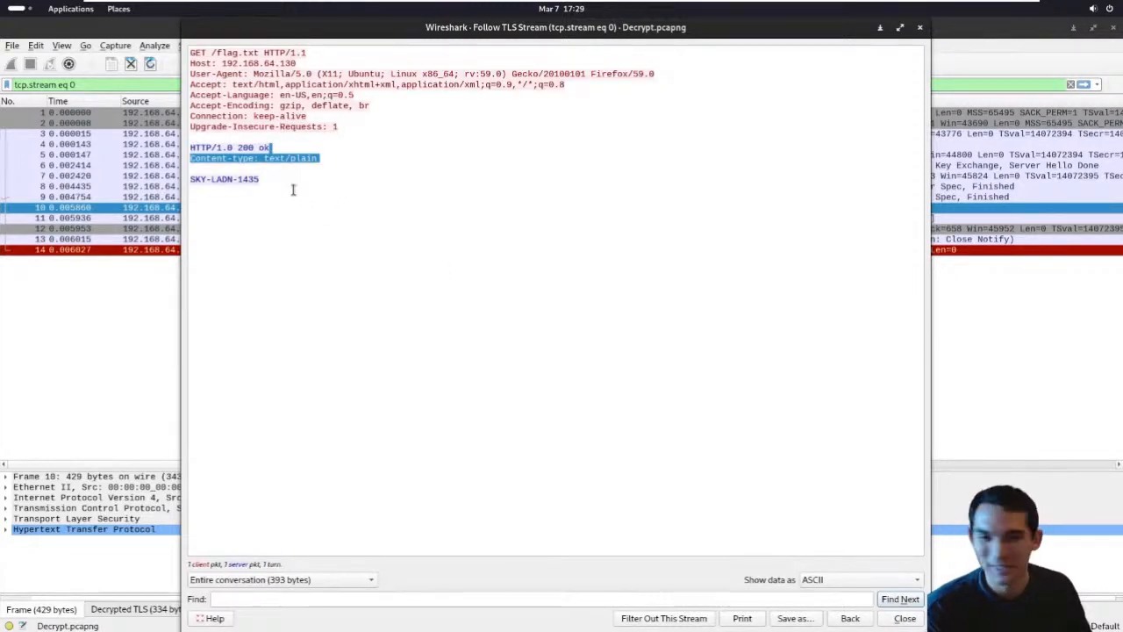
pyautogui.click(637, 178)
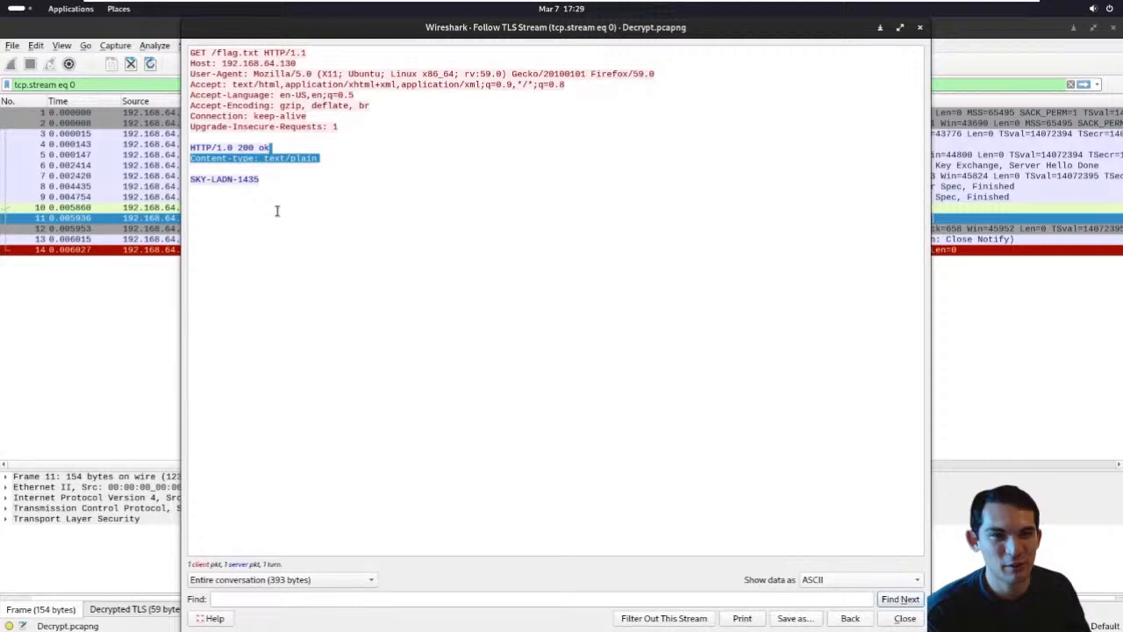
pyautogui.click(255, 157)
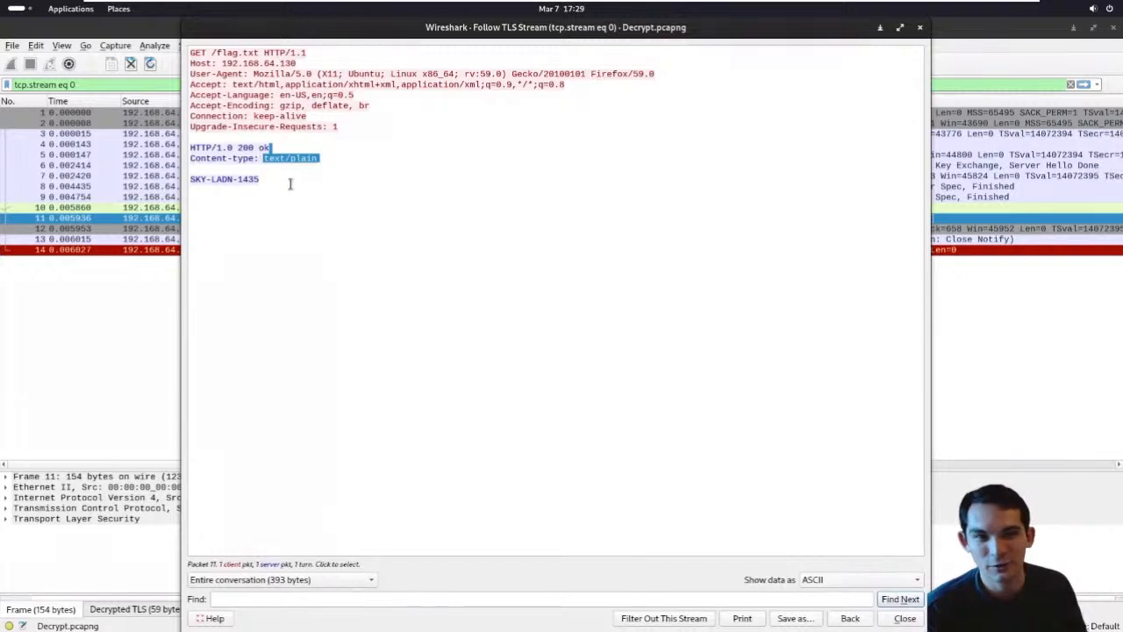
pyautogui.click(244, 84)
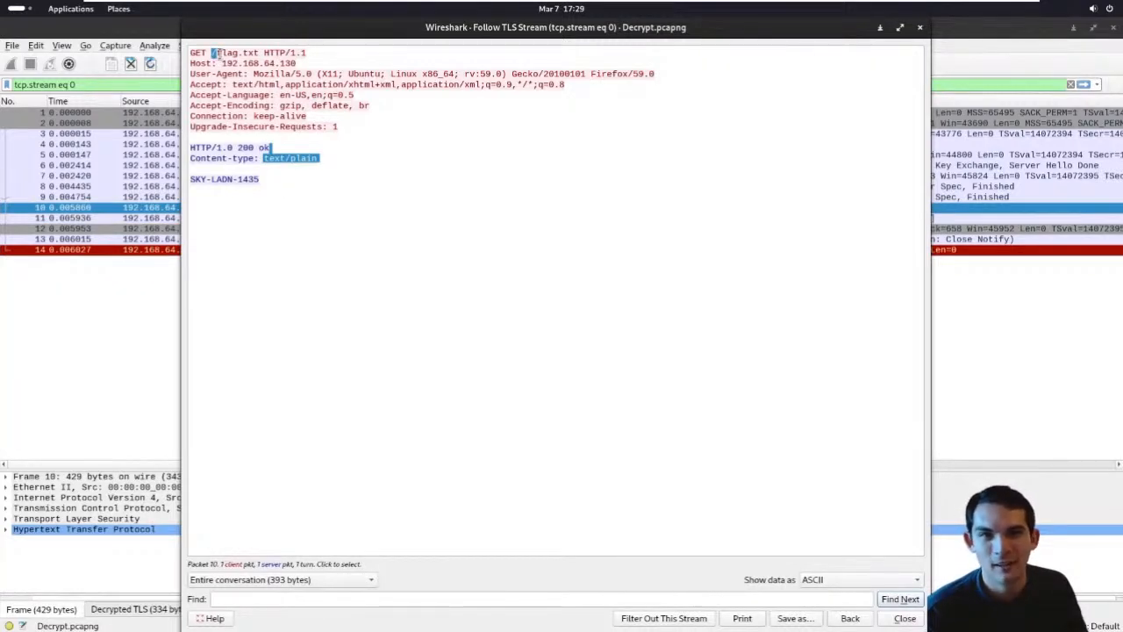
pyautogui.moveTo(211, 52); pyautogui.dragTo(254, 55)
pyautogui.moveTo(227, 148); pyautogui.dragTo(191, 180)
pyautogui.rightClick(194, 182)
pyautogui.click(216, 189)
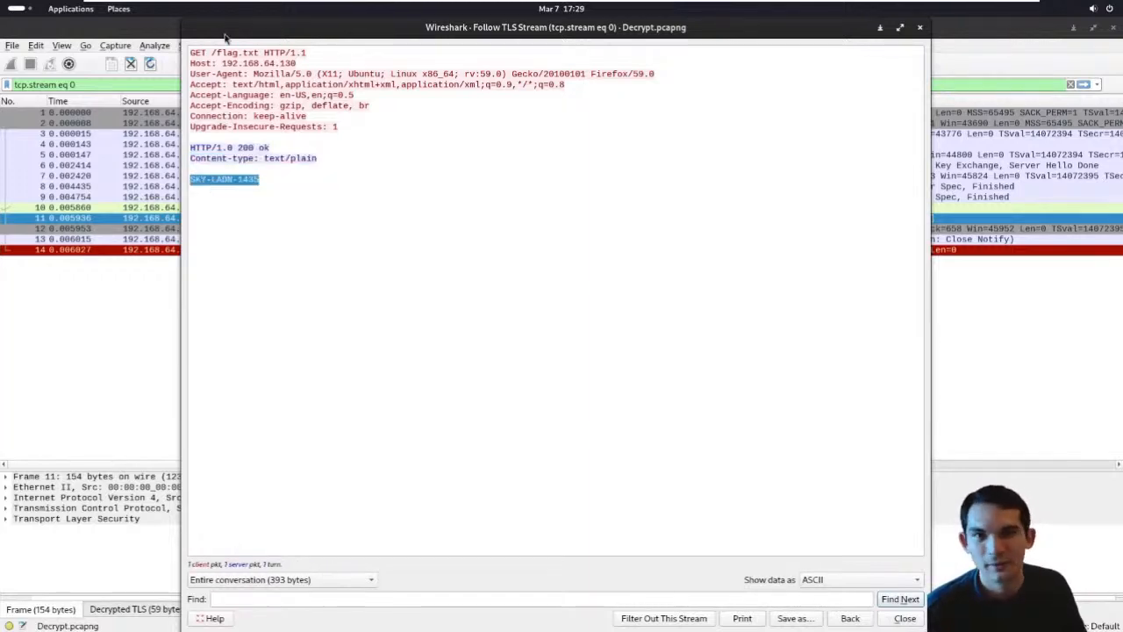
# Step: Move the Wireshark windows aside, switch to the Cyber Skyline page in Firefox and submit SKY-LADN-1435 as the Q3 answer
pyautogui.moveTo(231, 36); pyautogui.dragTo(358, 272)
pyautogui.moveTo(291, 31); pyautogui.dragTo(433, 353)
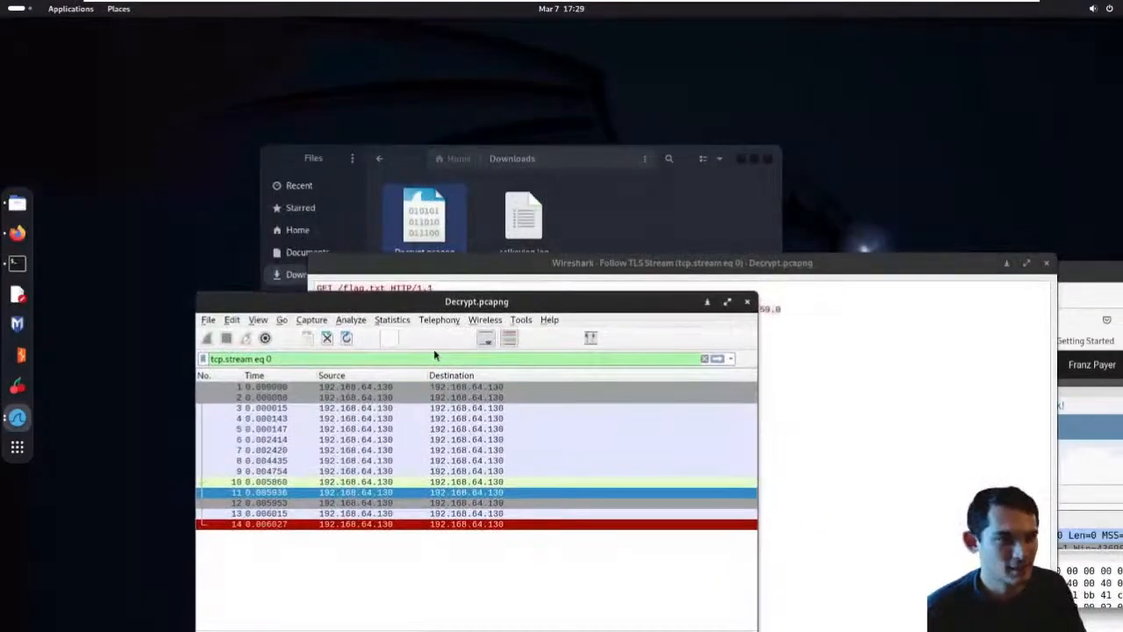
pyautogui.click(871, 393)
pyautogui.moveTo(1079, 275); pyautogui.dragTo(671, 11)
pyautogui.click(695, 502)
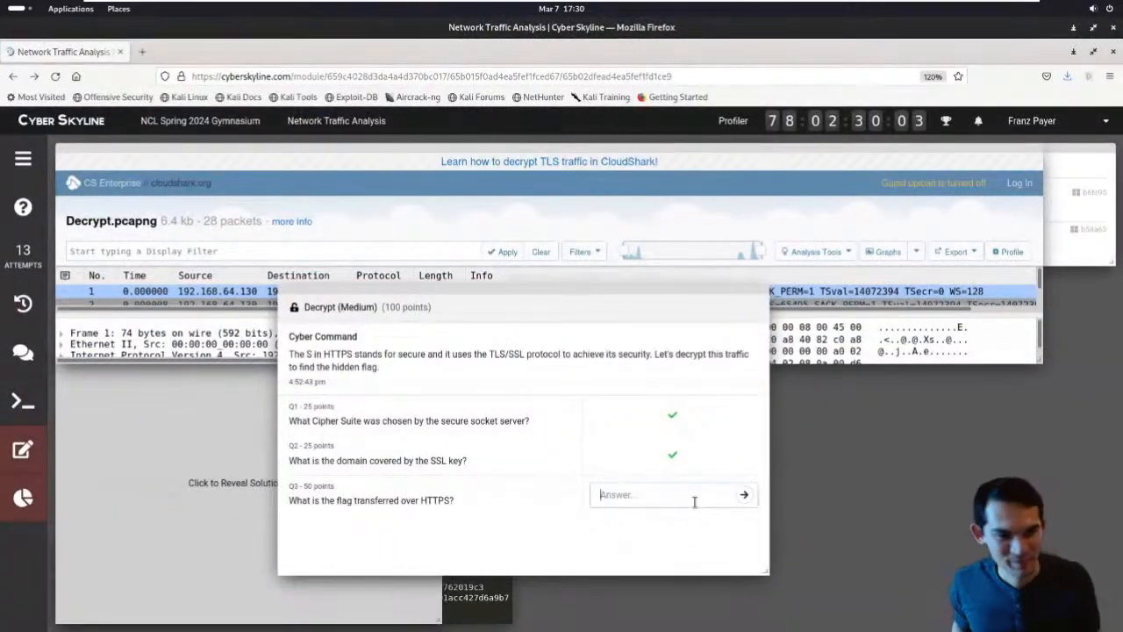
pyautogui.write('SKY-LADM-1410')
pyautogui.press('Return')
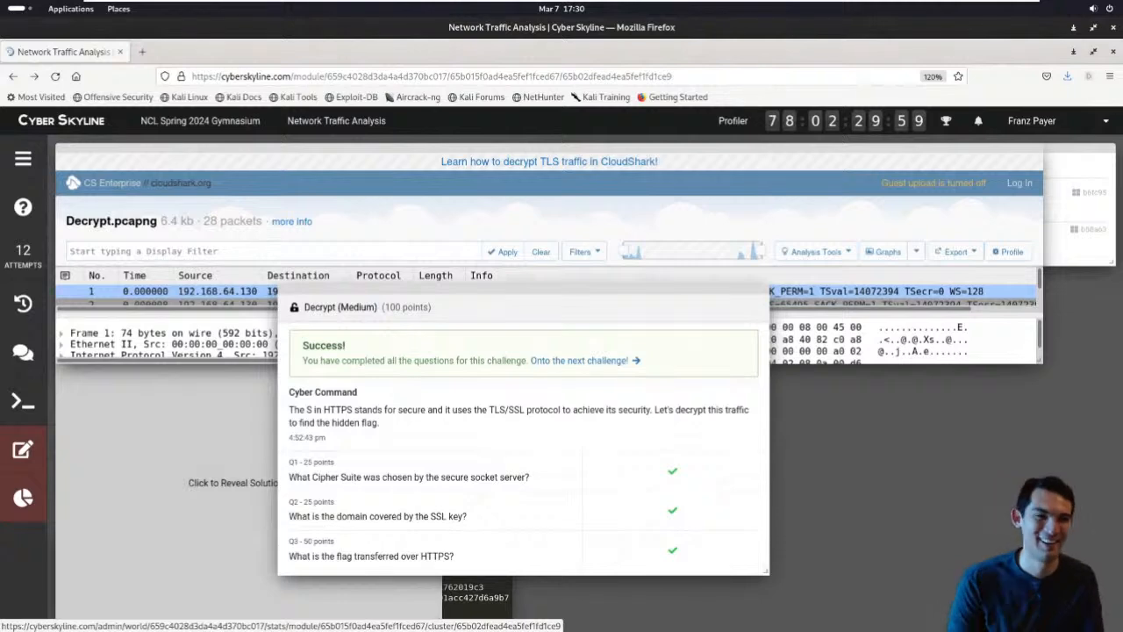
pyautogui.moveTo(342, 309); pyautogui.dragTo(653, 364)
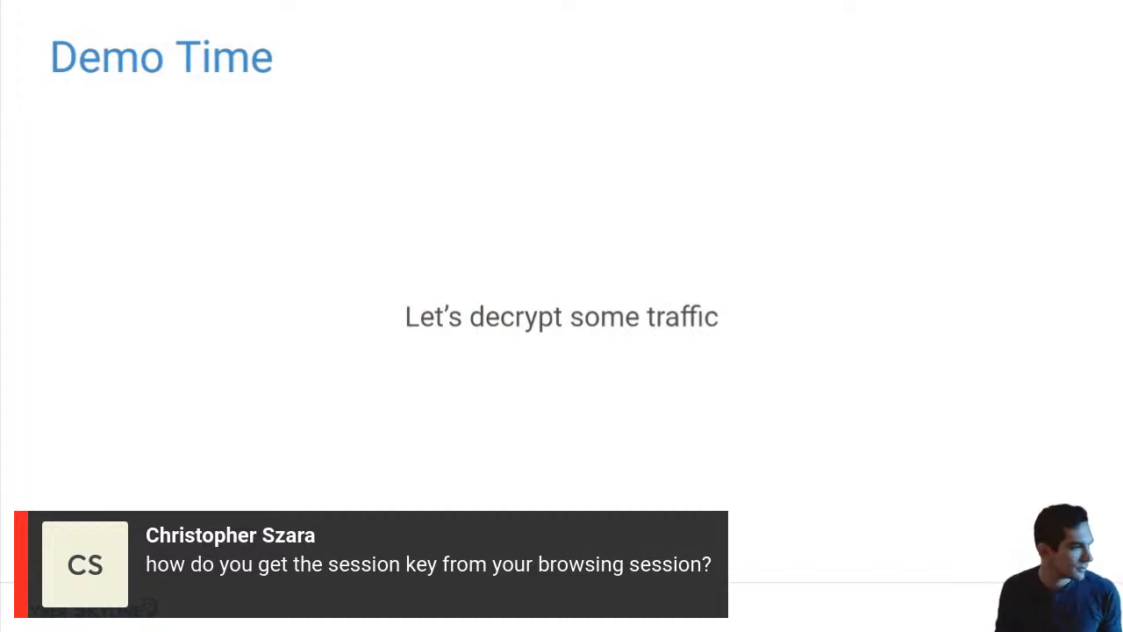
pyautogui.press('Left')
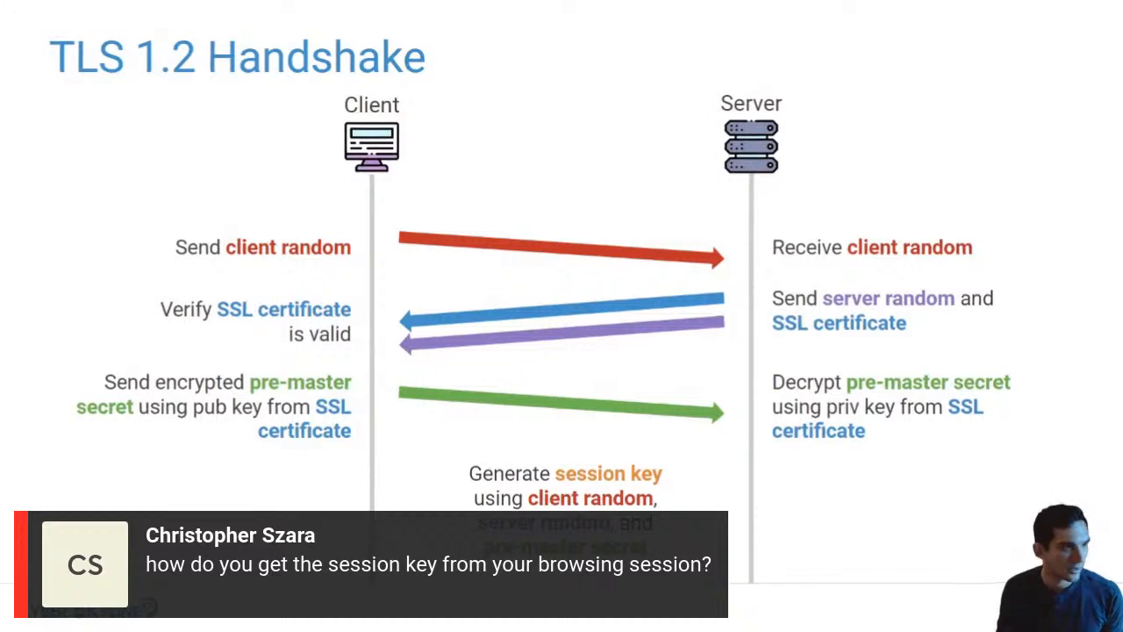
pyautogui.press('Right')
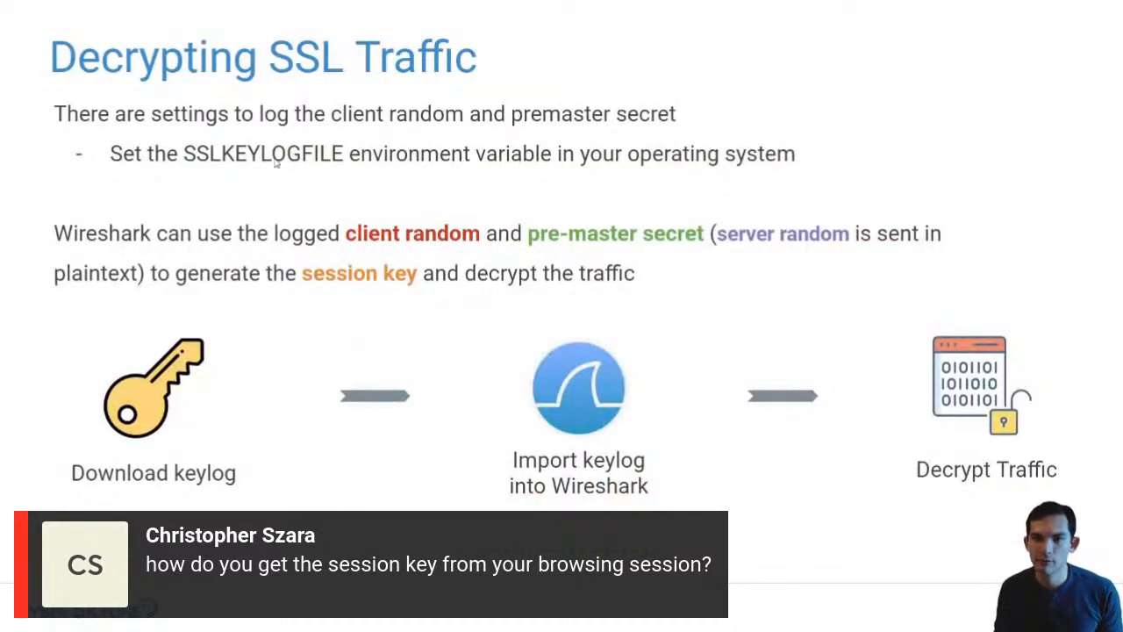